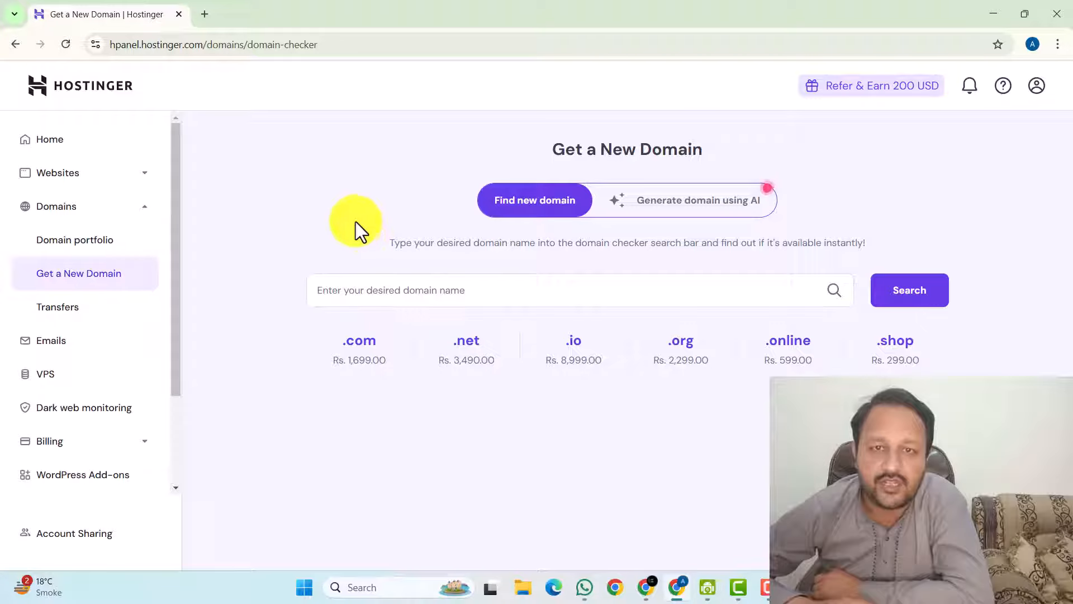
Search for the availability of the domain techbwp.com.
click(391, 294)
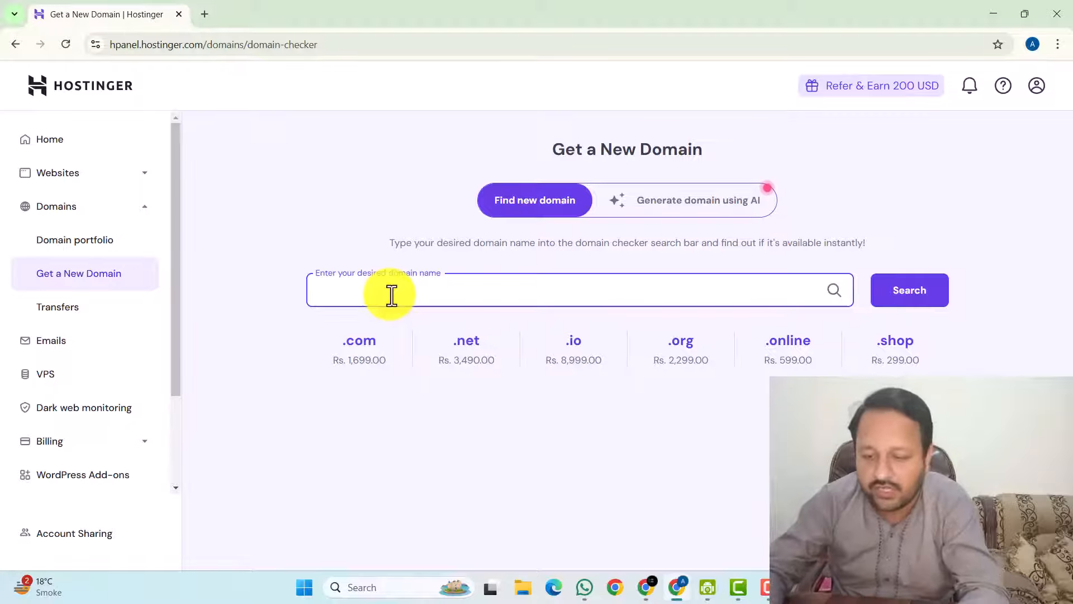
text(techbwp.c)
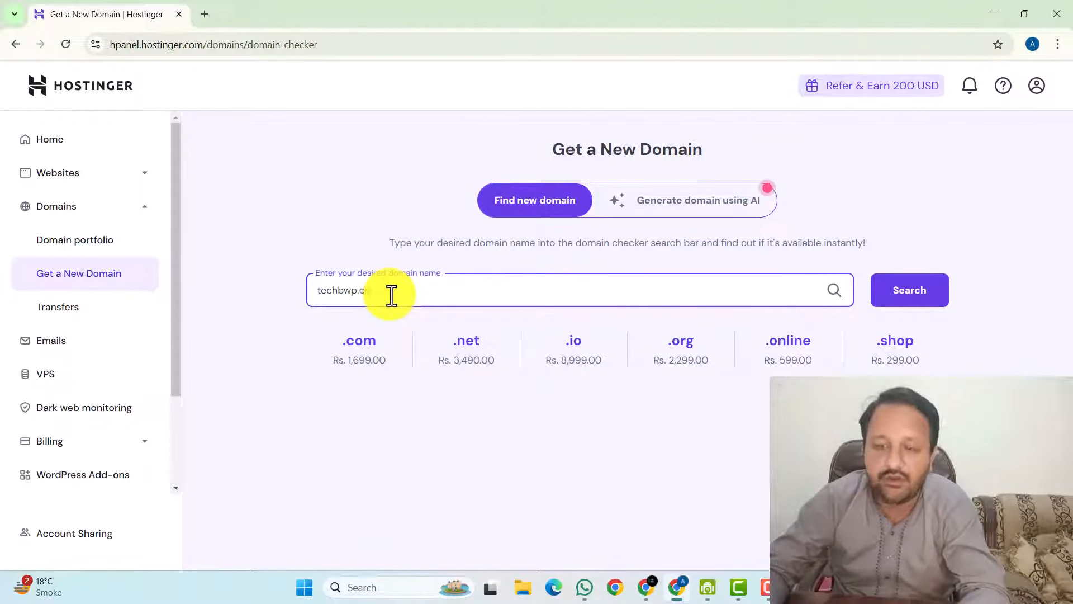
text(om)
key(Return)
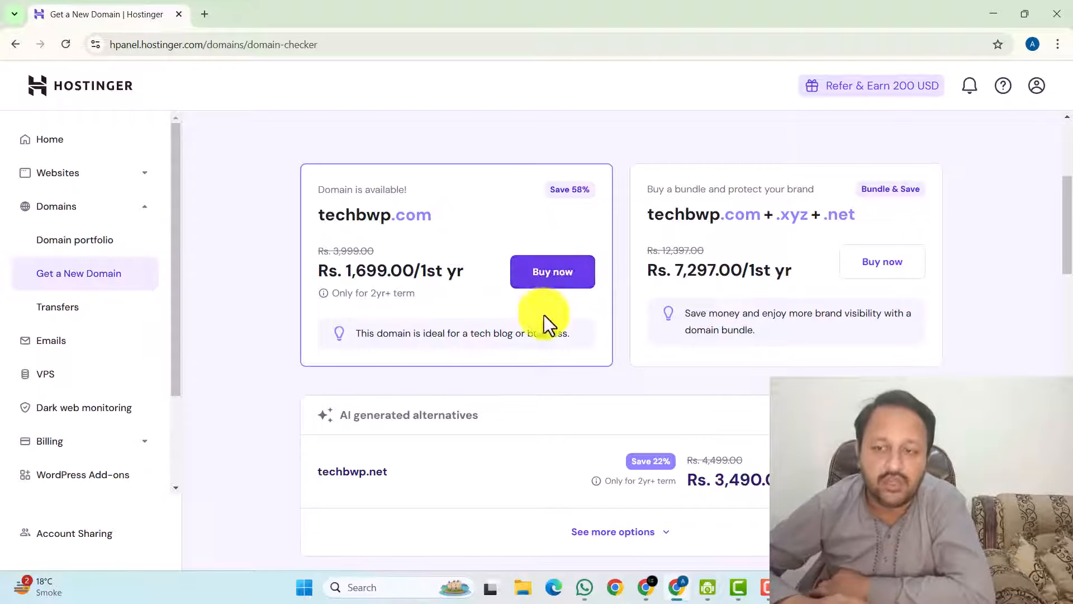
Examine the techbwp.com offer's extension, first-year price and minimum term condition.
drag(397, 224, 426, 220)
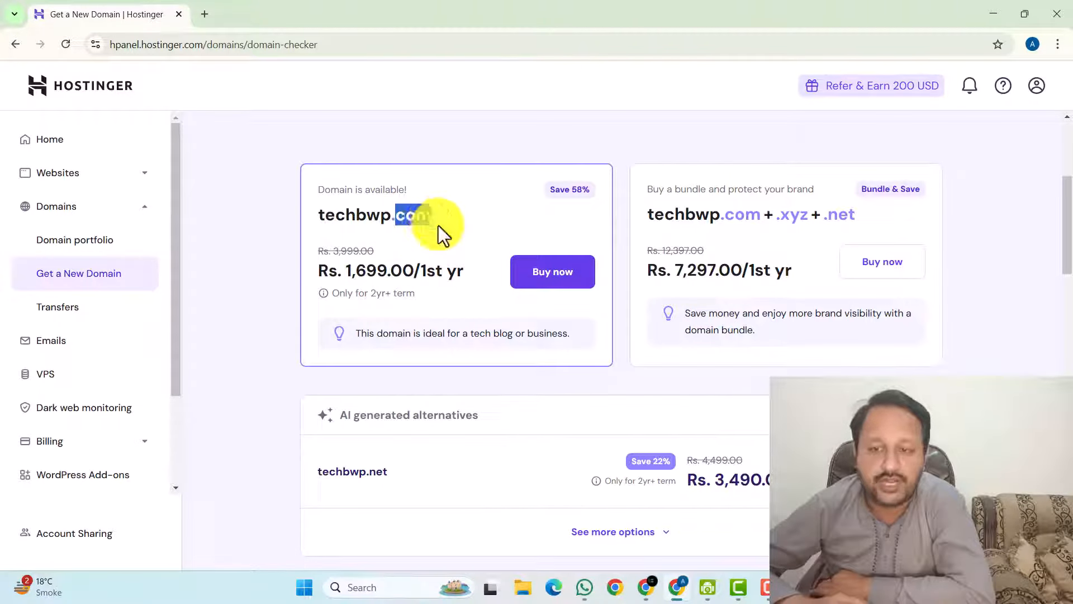
click(438, 234)
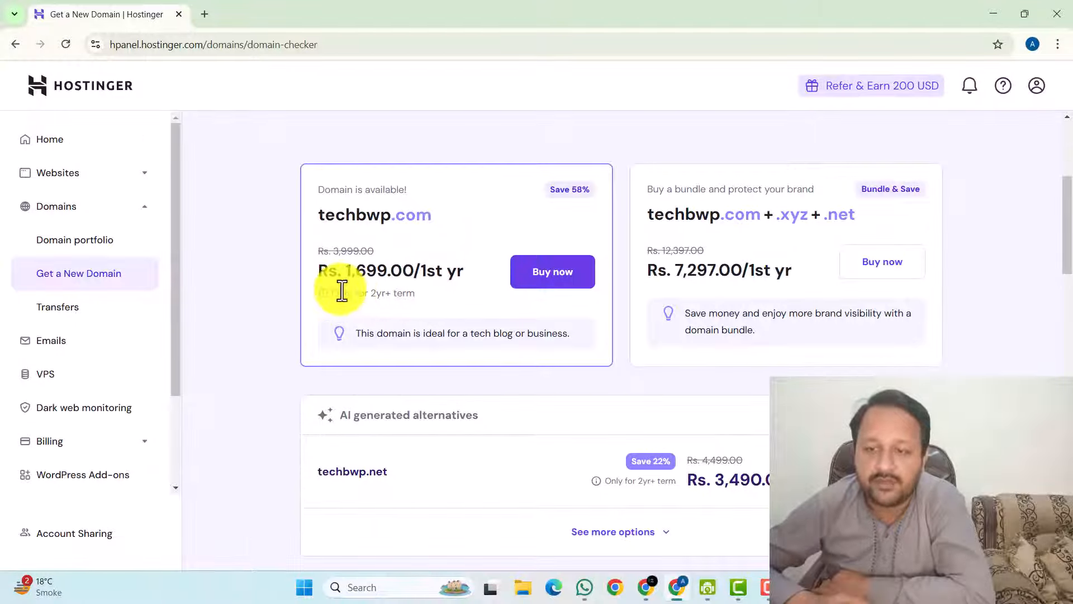
mouse_move(325, 293)
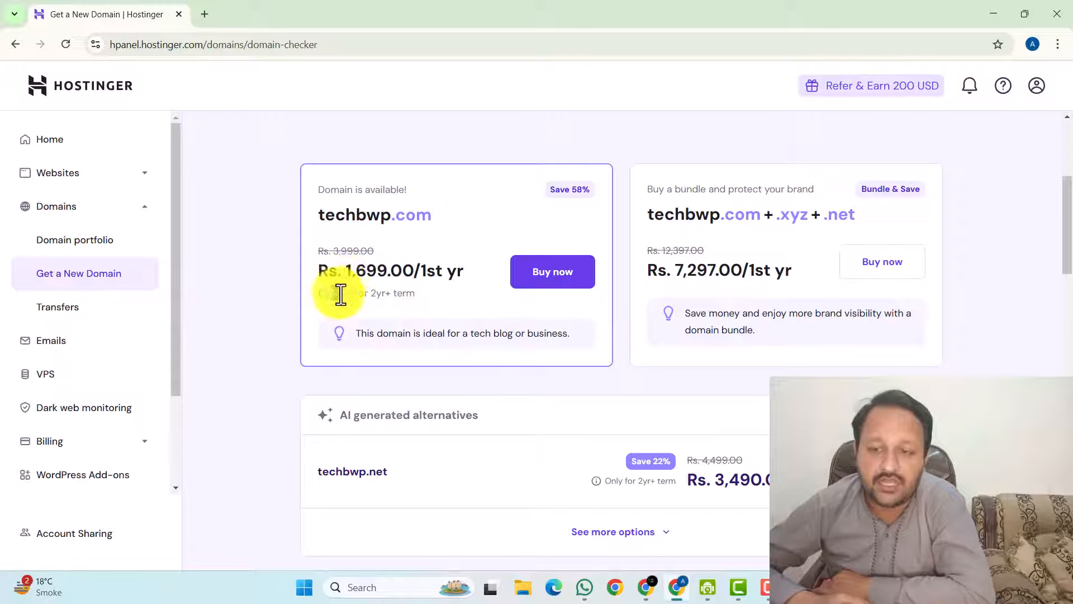
drag(333, 293, 421, 296)
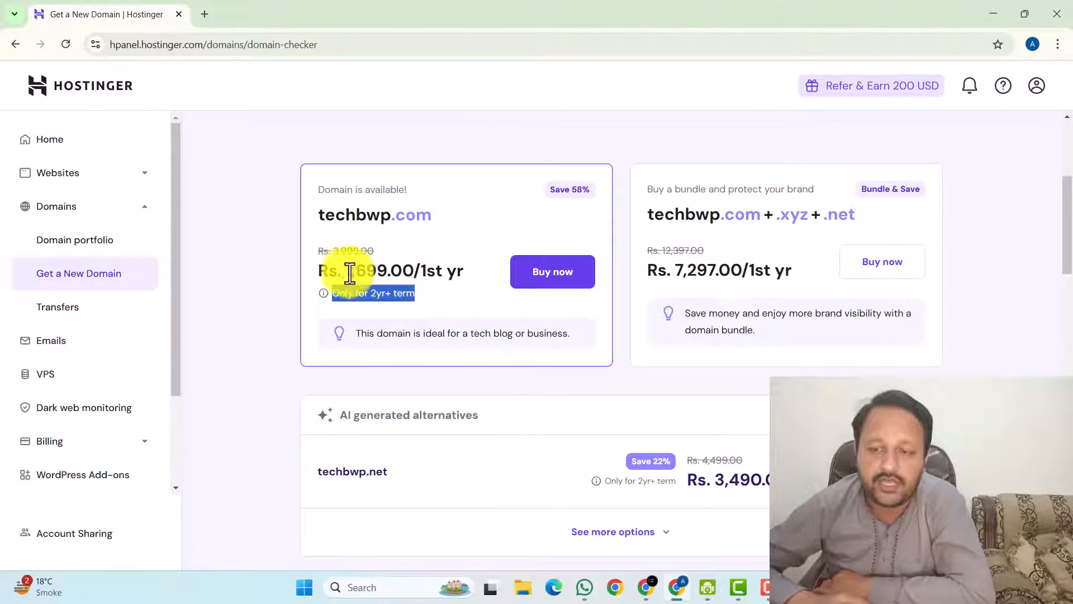
drag(346, 271, 330, 295)
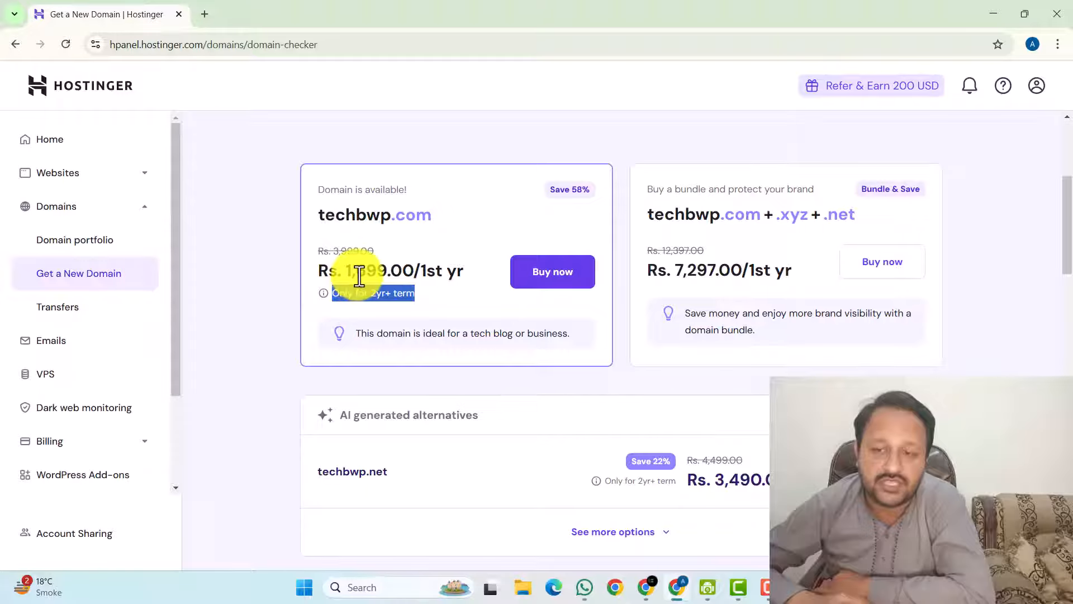
click(359, 275)
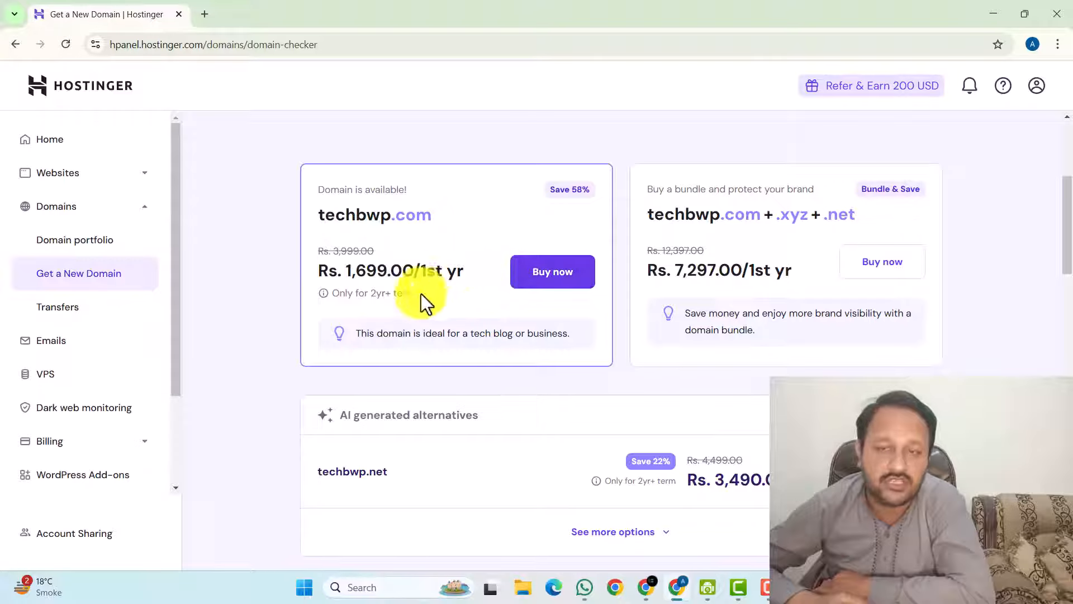
Buy techbwp.com with a 1 year billing period and complete the payment with the Hostinger balance.
click(553, 279)
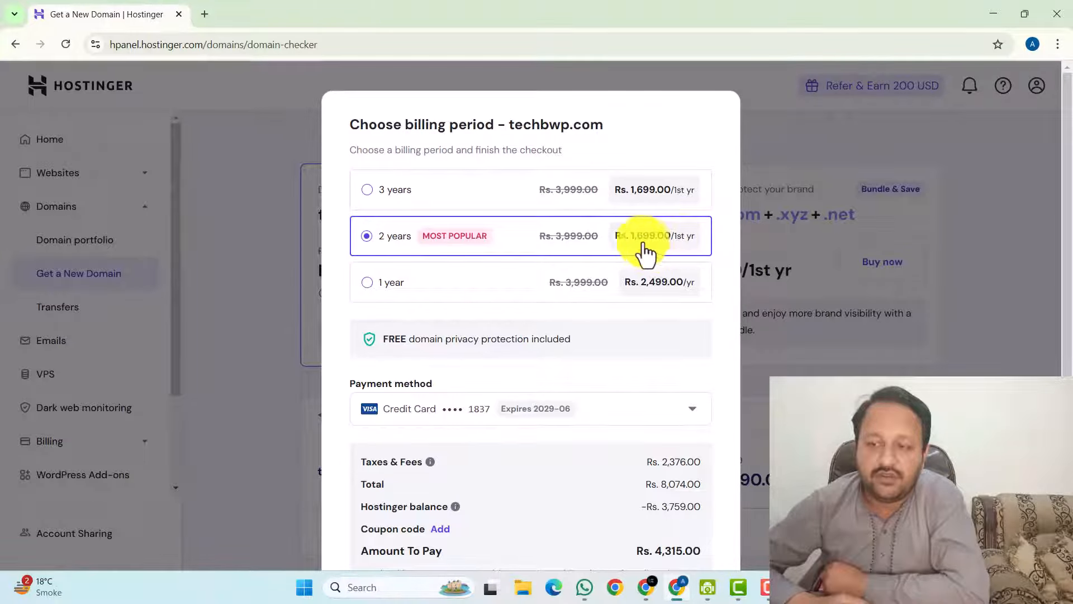
scroll(615, 335, down, 1)
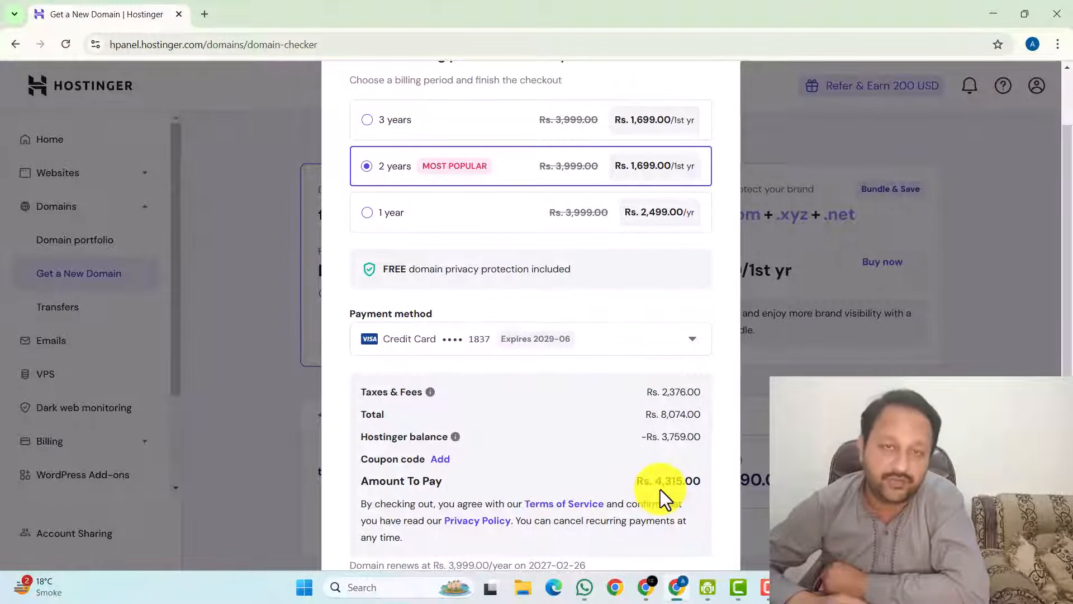
scroll(559, 313, up, 1)
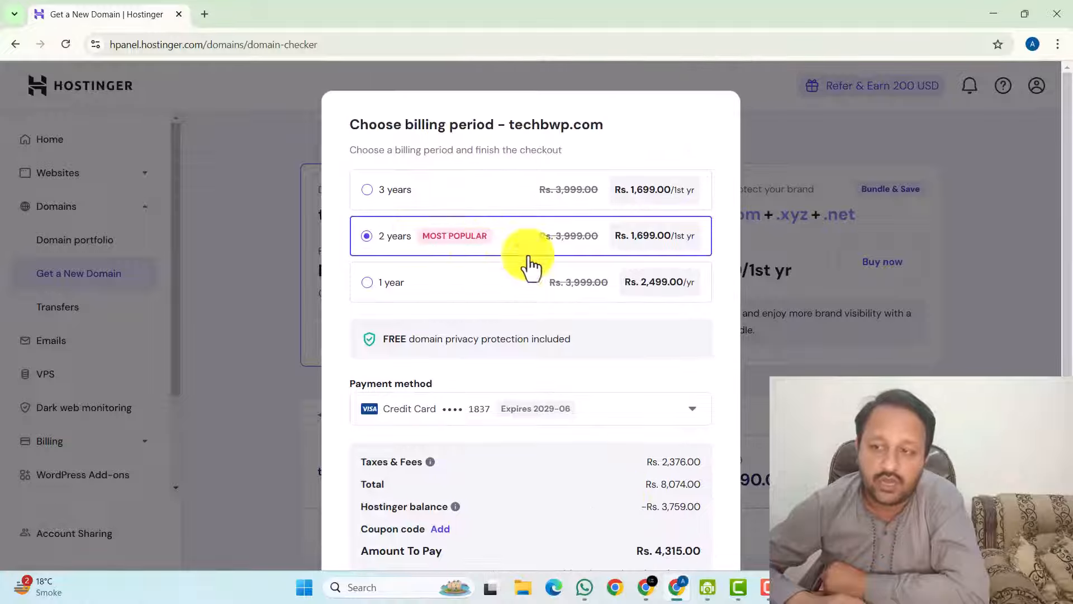
click(368, 295)
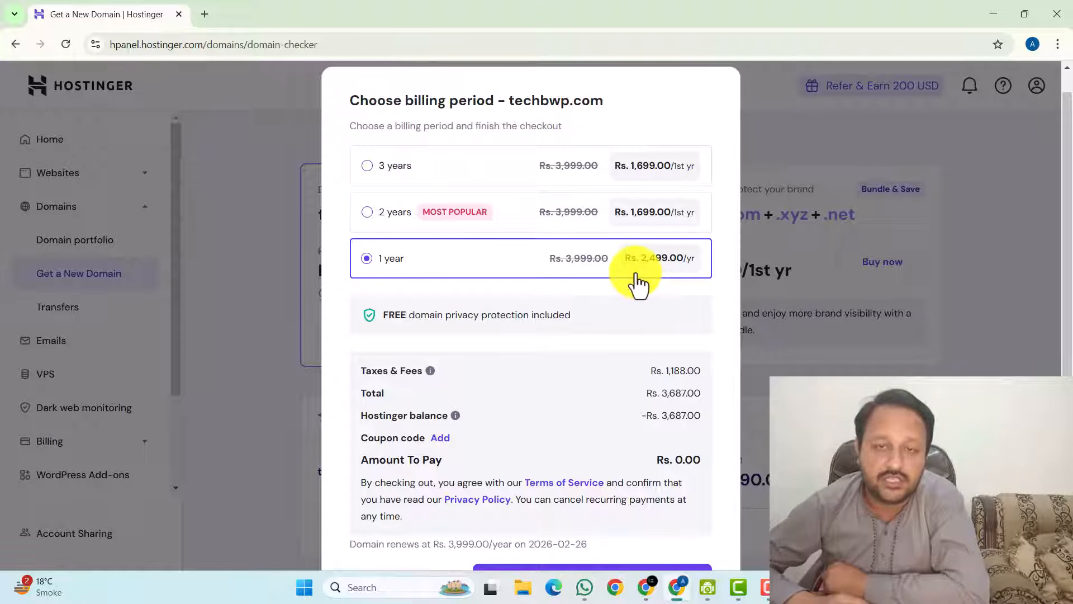
scroll(620, 313, down, 2)
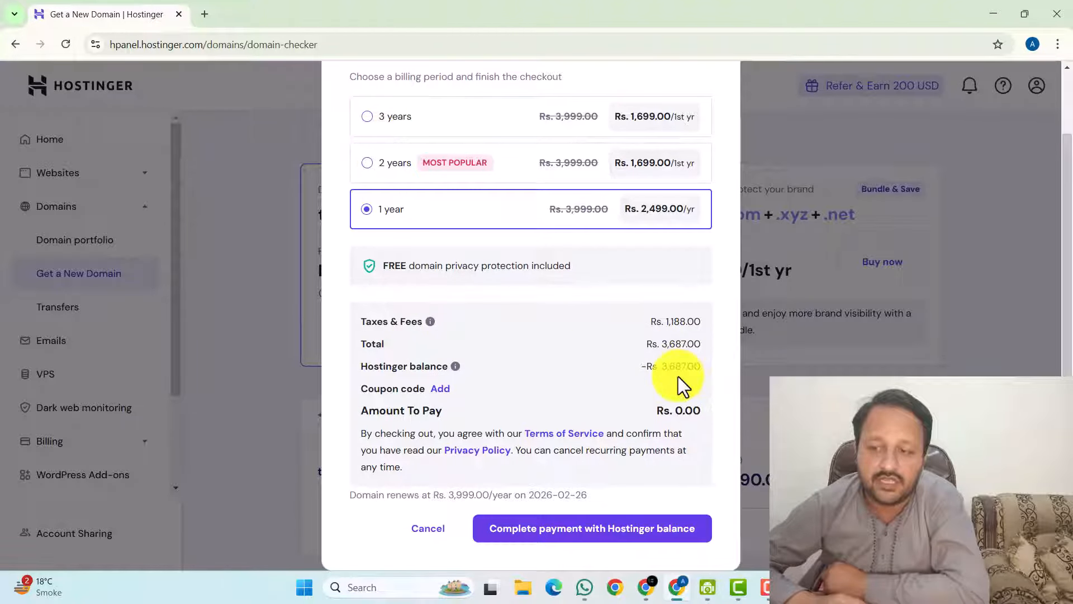
click(574, 541)
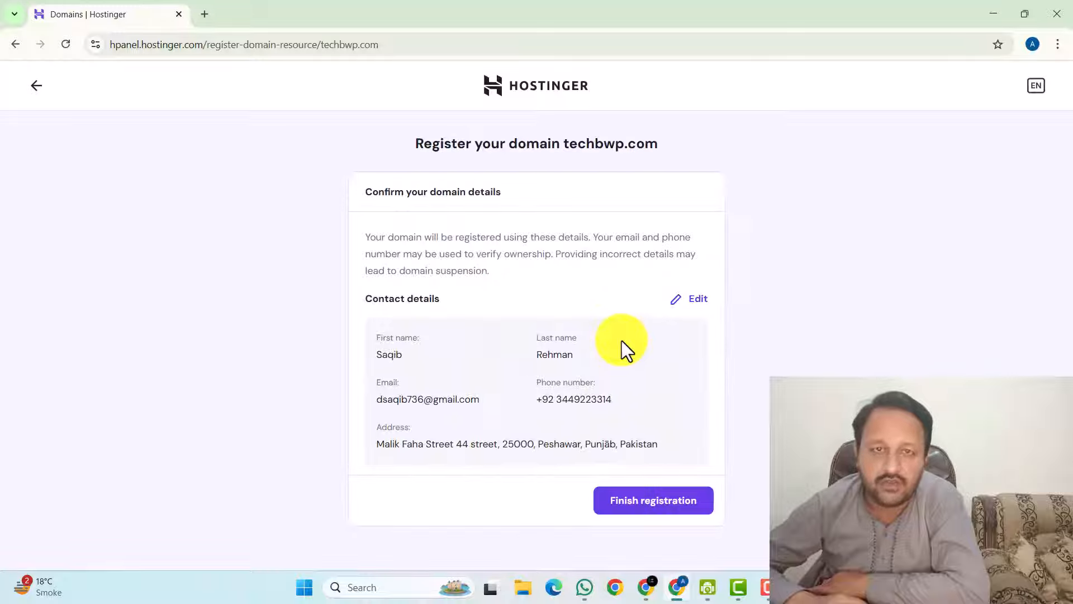
Finish registering techbwp.com with the listed contact details and continue to its domain overview, checking the Gmail inbox in a separate tab.
click(661, 507)
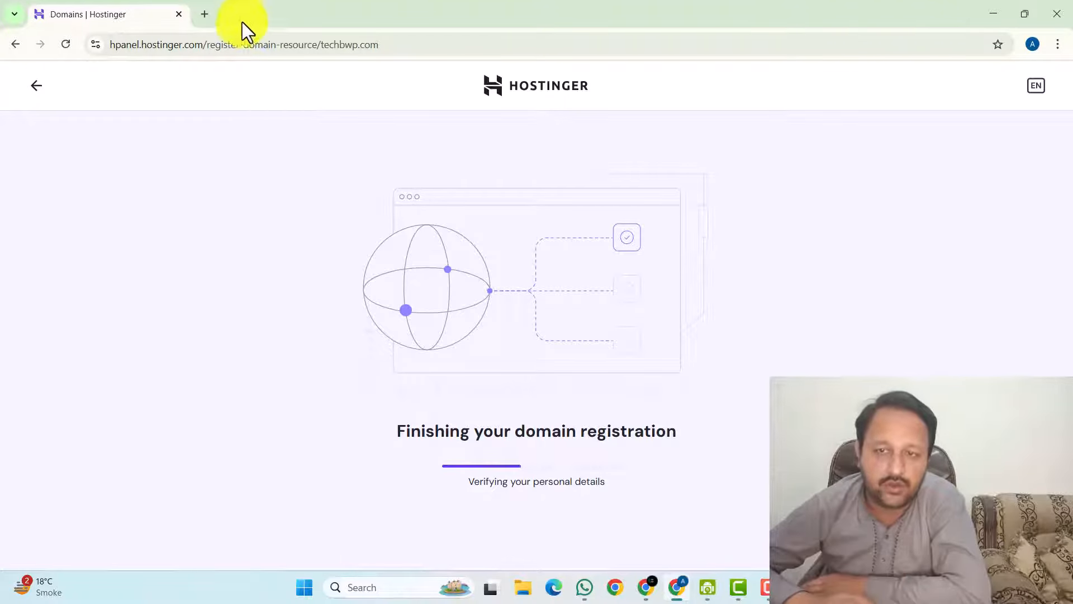
click(205, 15)
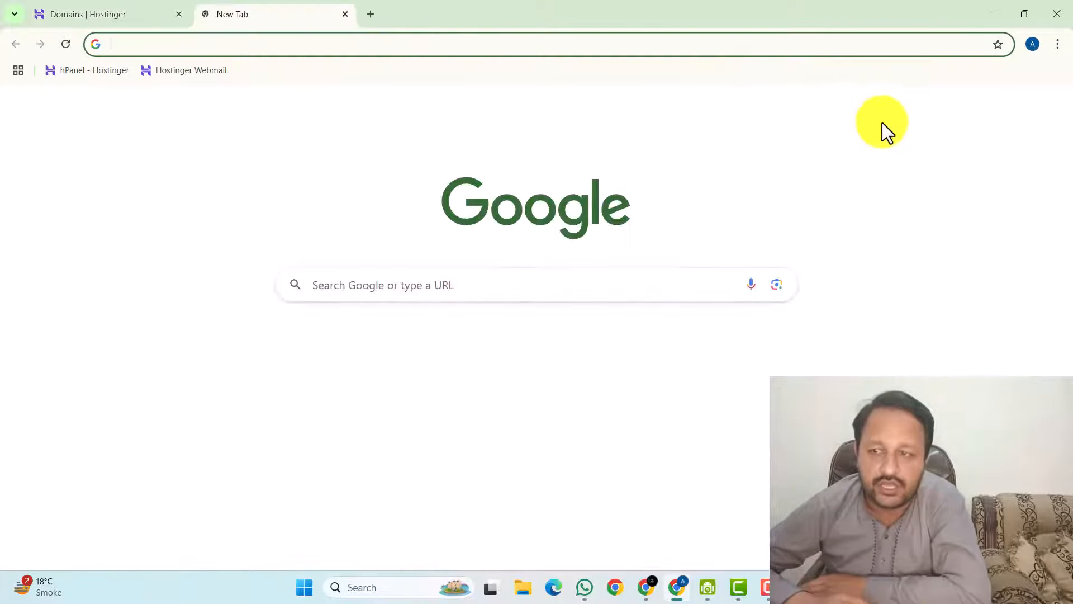
click(920, 105)
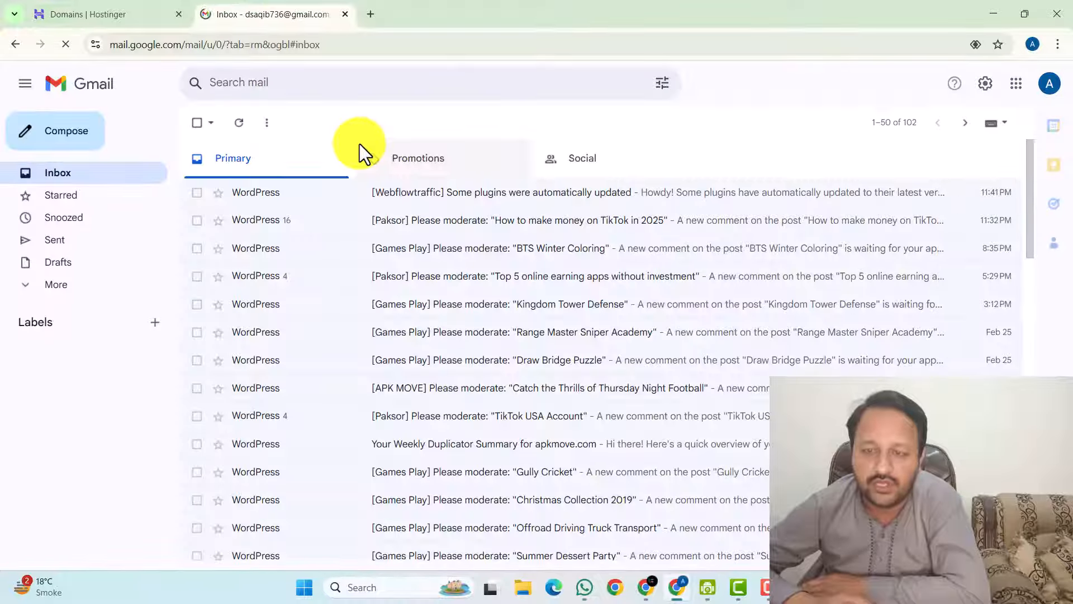
click(99, 3)
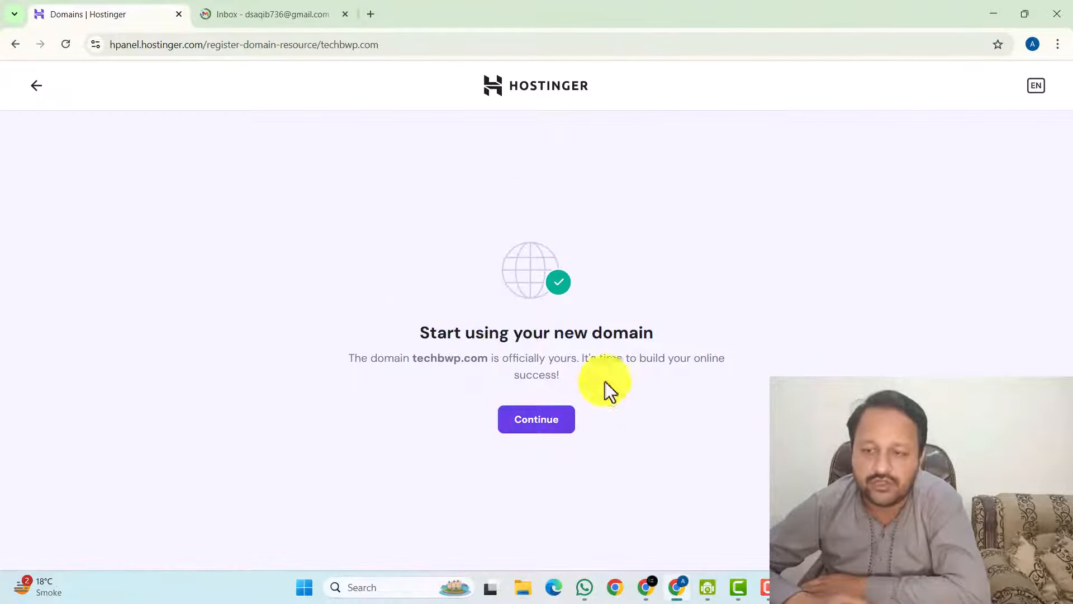
click(534, 427)
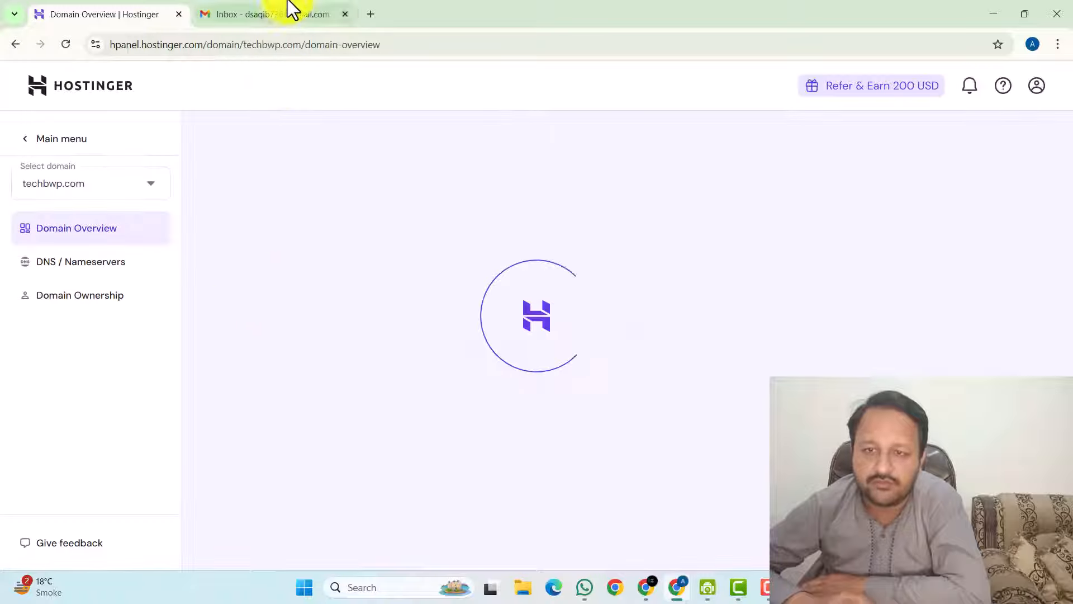
click(262, 12)
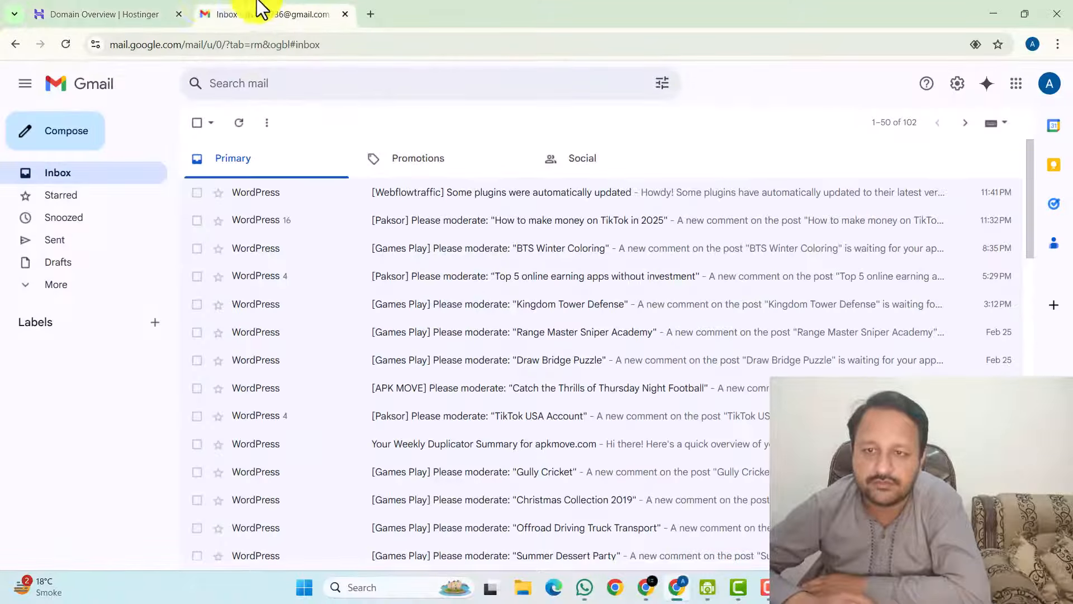
click(83, 10)
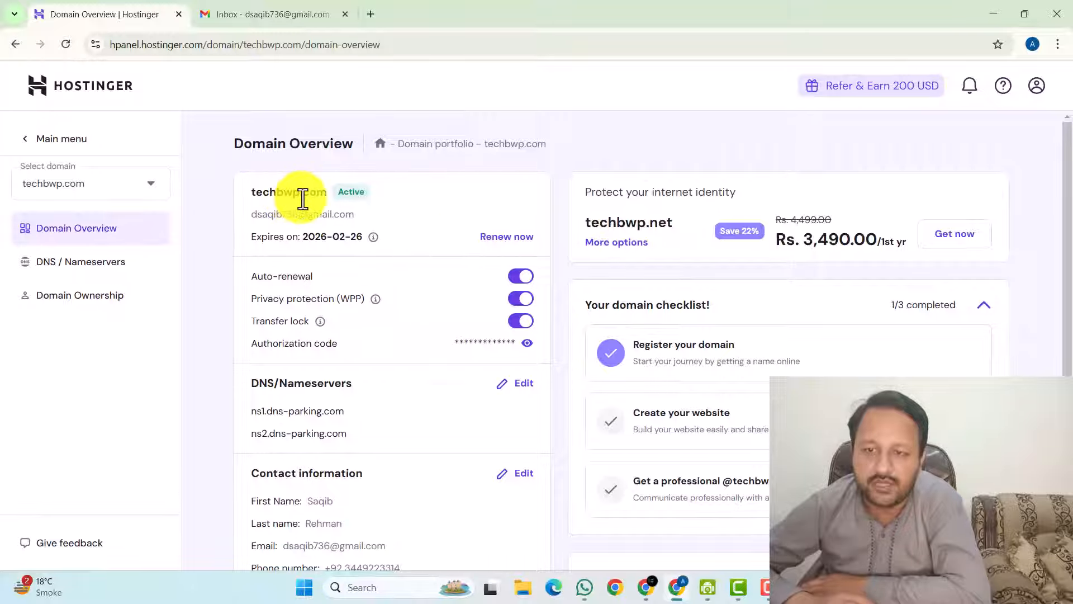
Turn off auto-renewal for the techbwp.com domain and confirm the change.
double_click(358, 191)
click(324, 215)
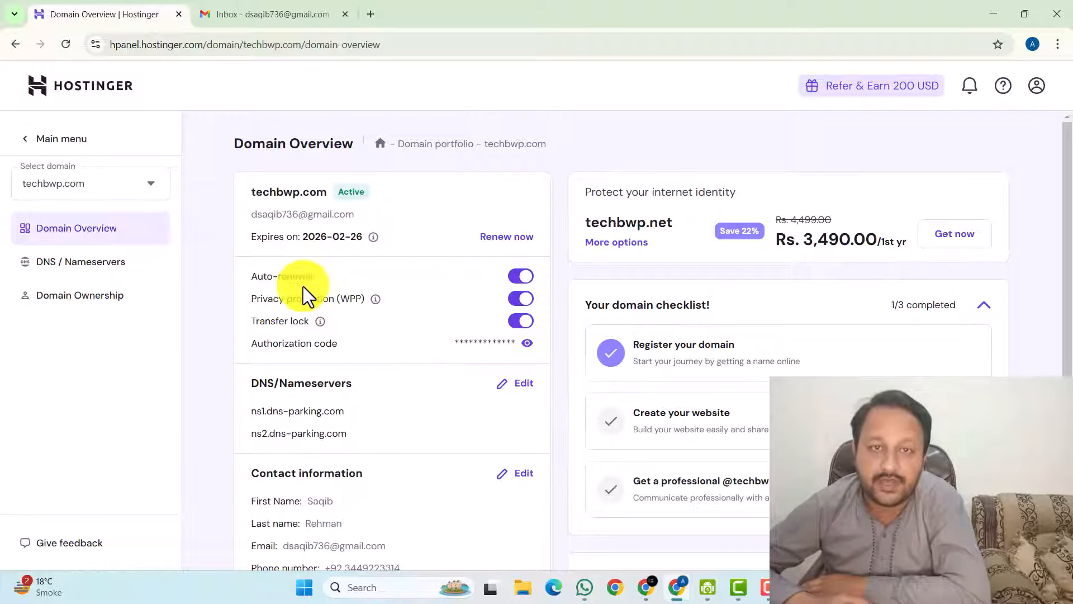
click(516, 276)
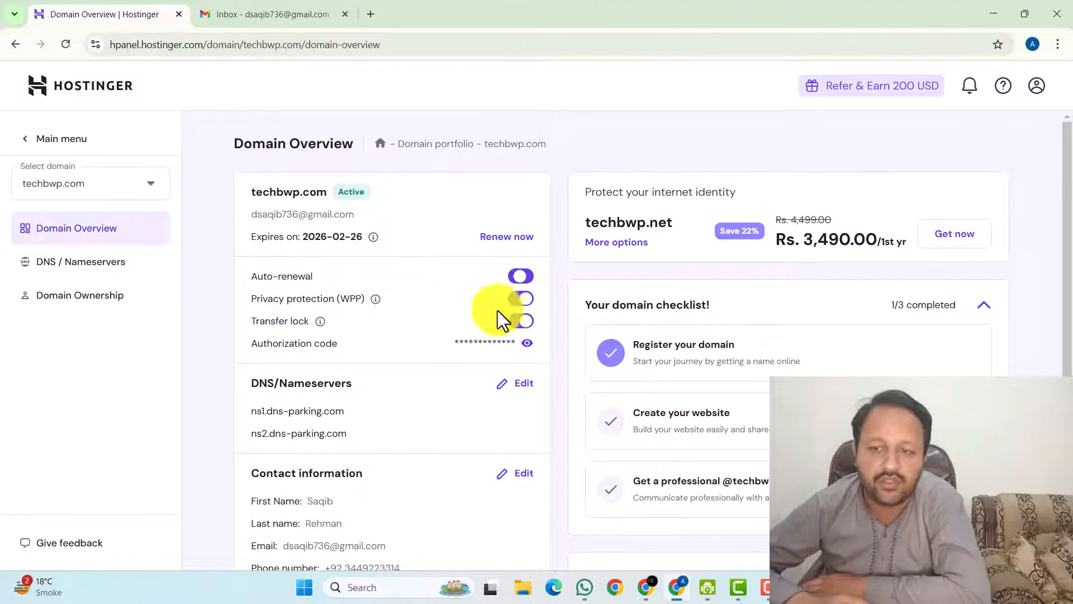
click(774, 307)
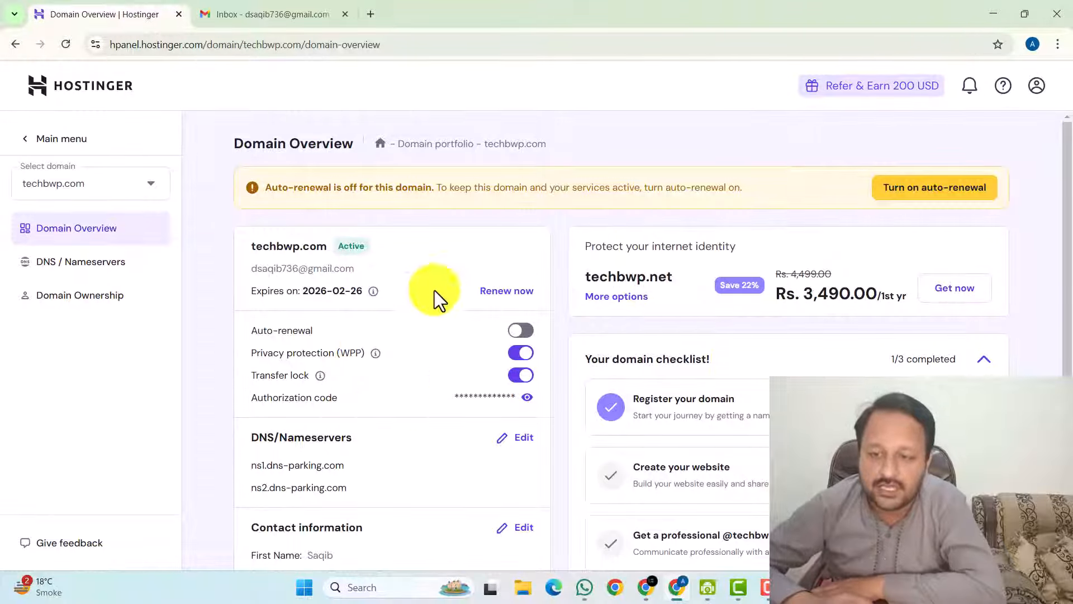
Add an empty website to the Premium Web Hosting plan from the websites list, using techbwp.com as its domain.
click(14, 146)
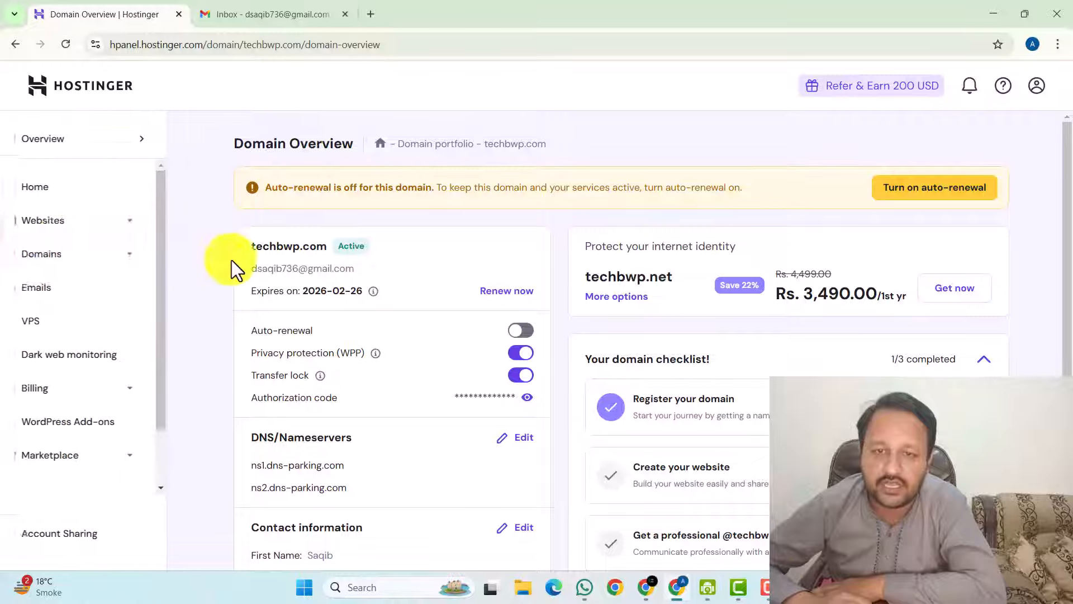
click(50, 221)
click(78, 284)
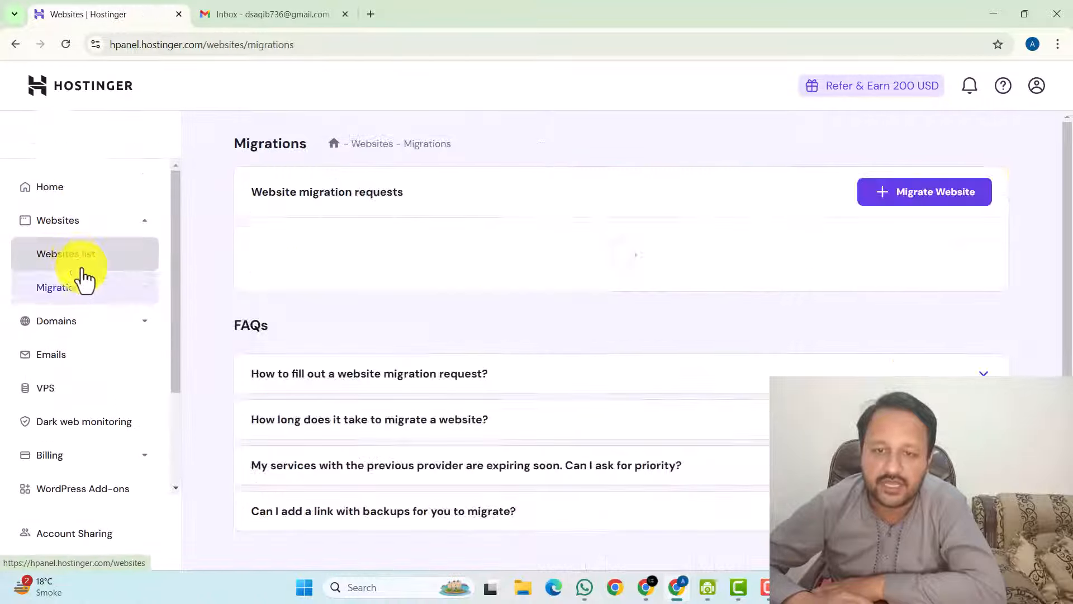
click(78, 214)
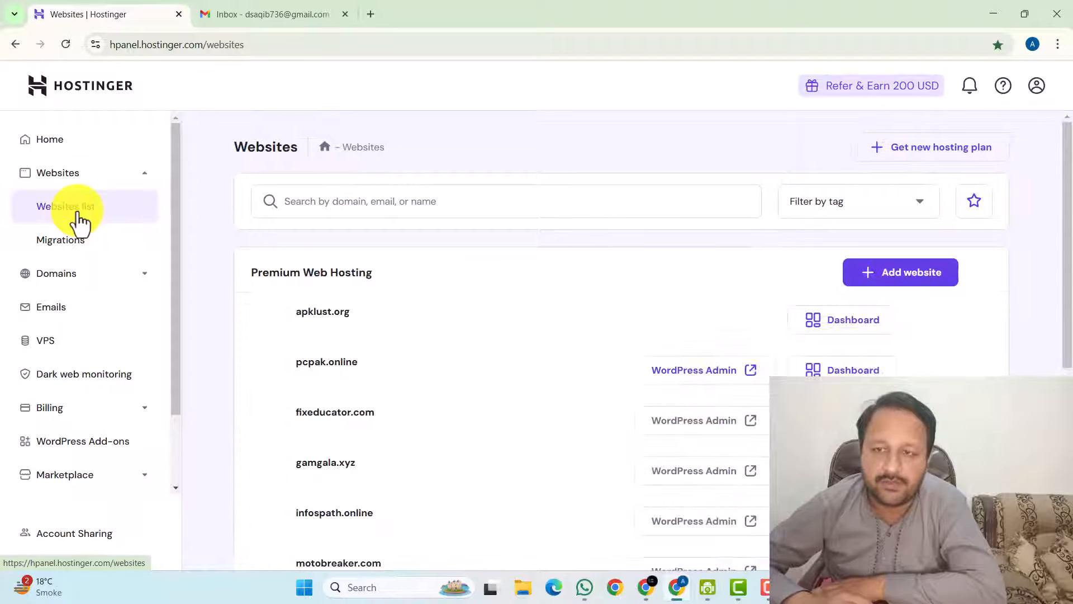
click(875, 292)
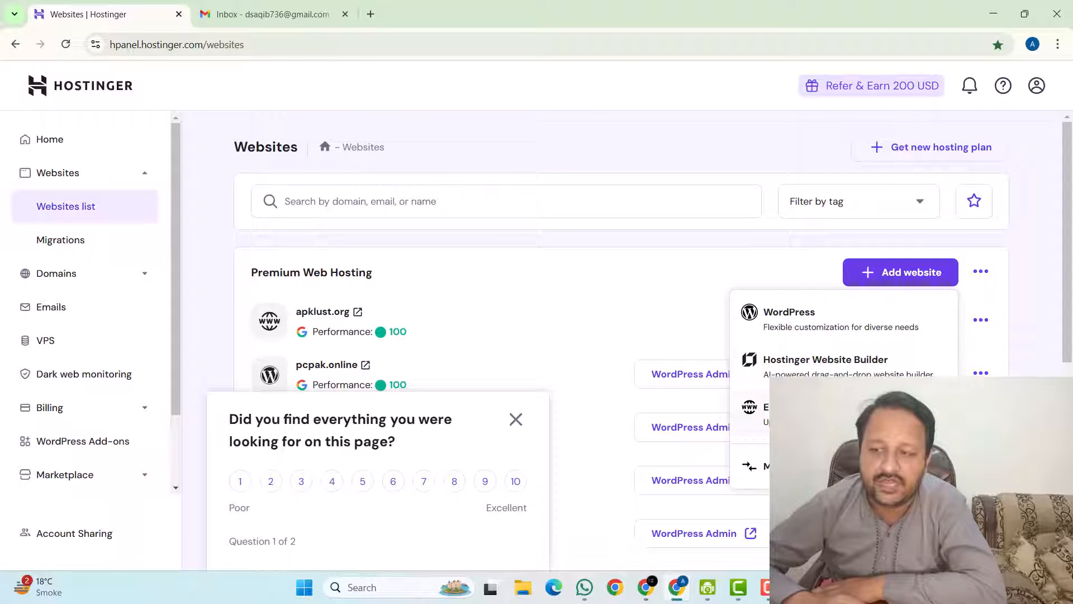
click(814, 415)
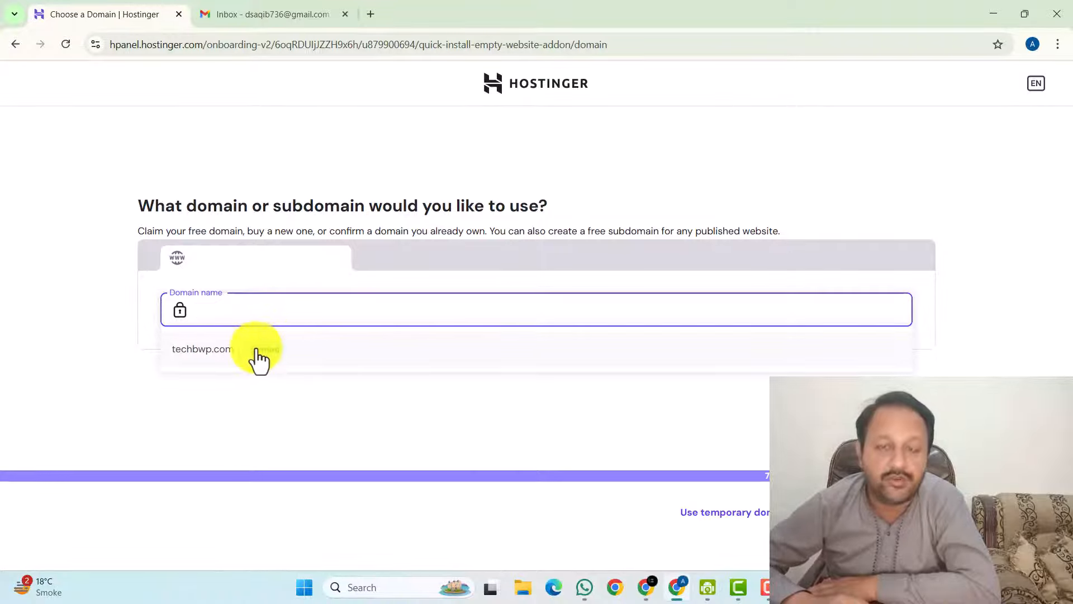
click(214, 351)
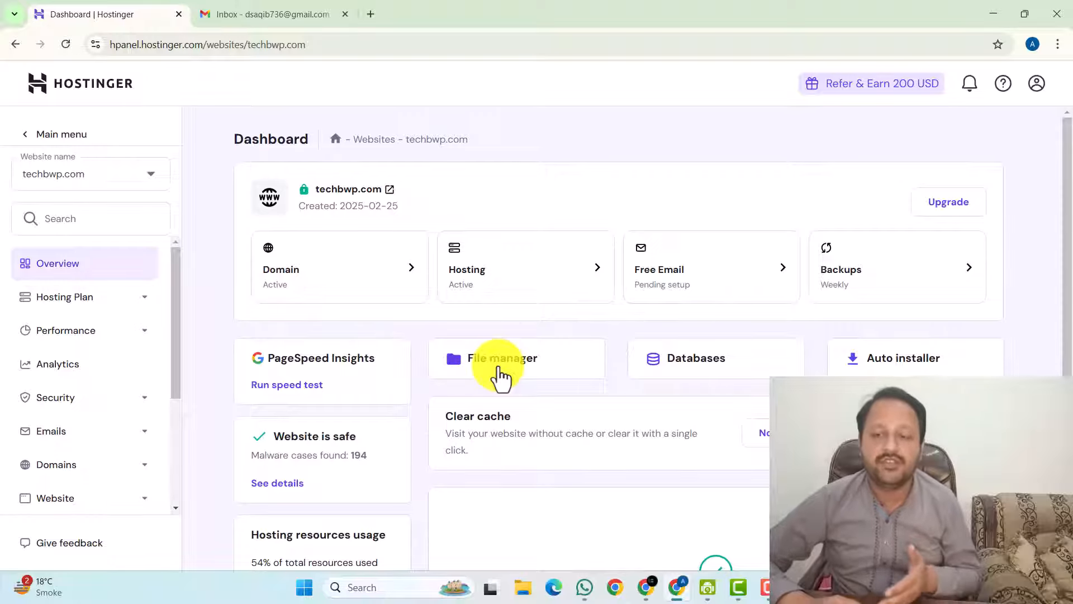
Open the techbwp.com file manager and delete default.php from the public_html folder.
click(491, 370)
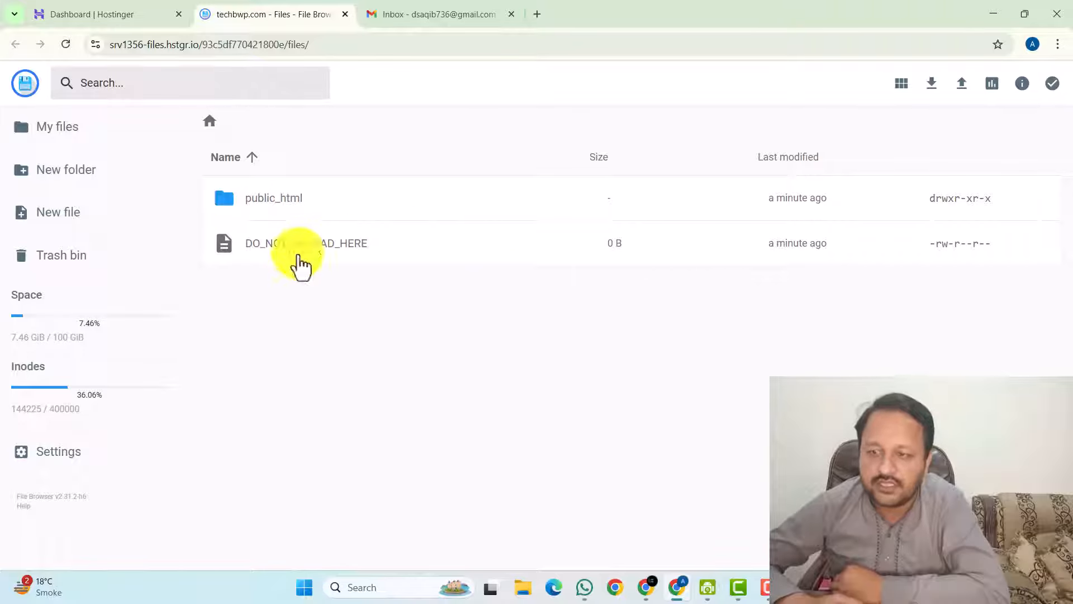
double_click(253, 205)
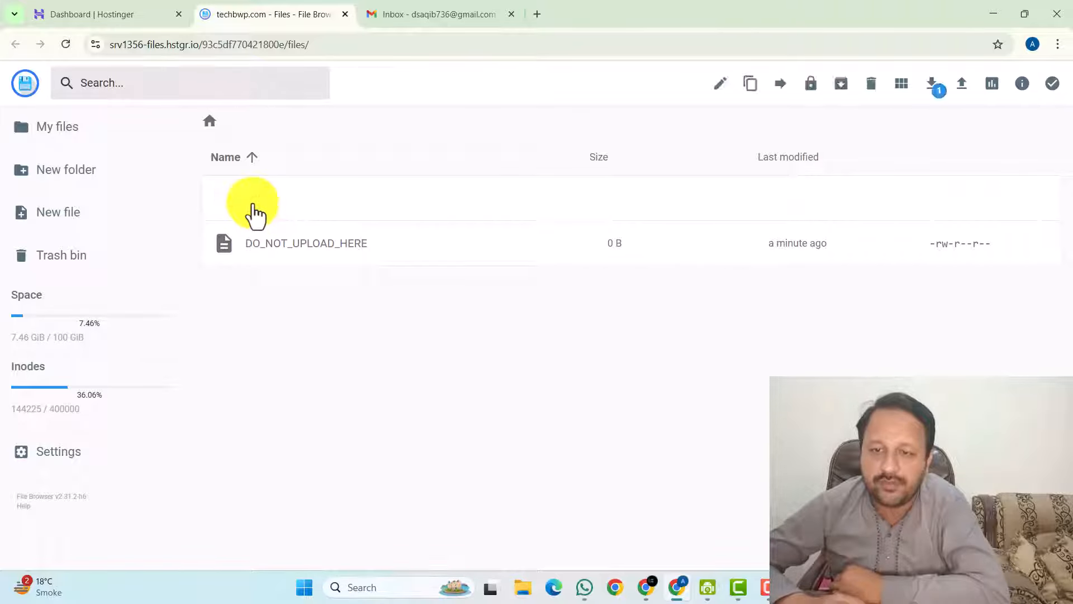
click(253, 208)
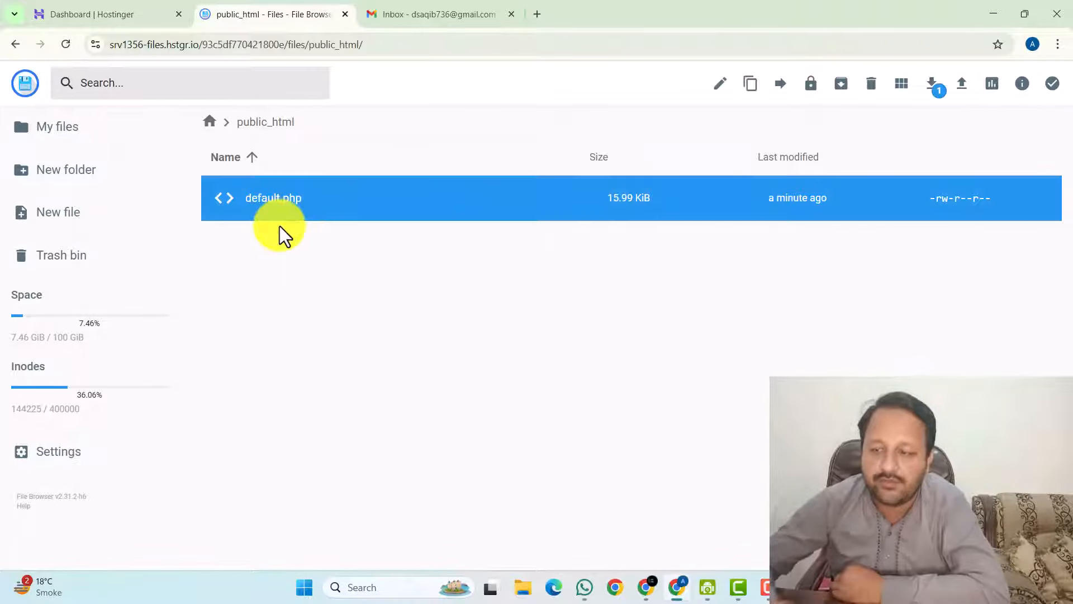
key(Delete)
key(Return)
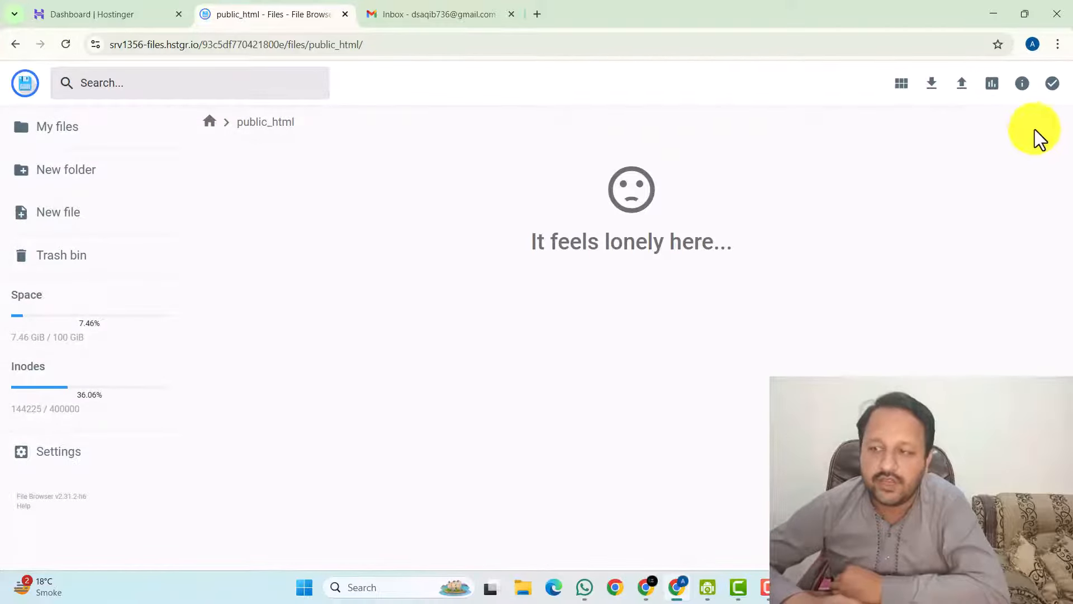
Upload Arcade_CMS_GameMonetize_com_v3.zip from the Desktop folder into public_html.
click(962, 83)
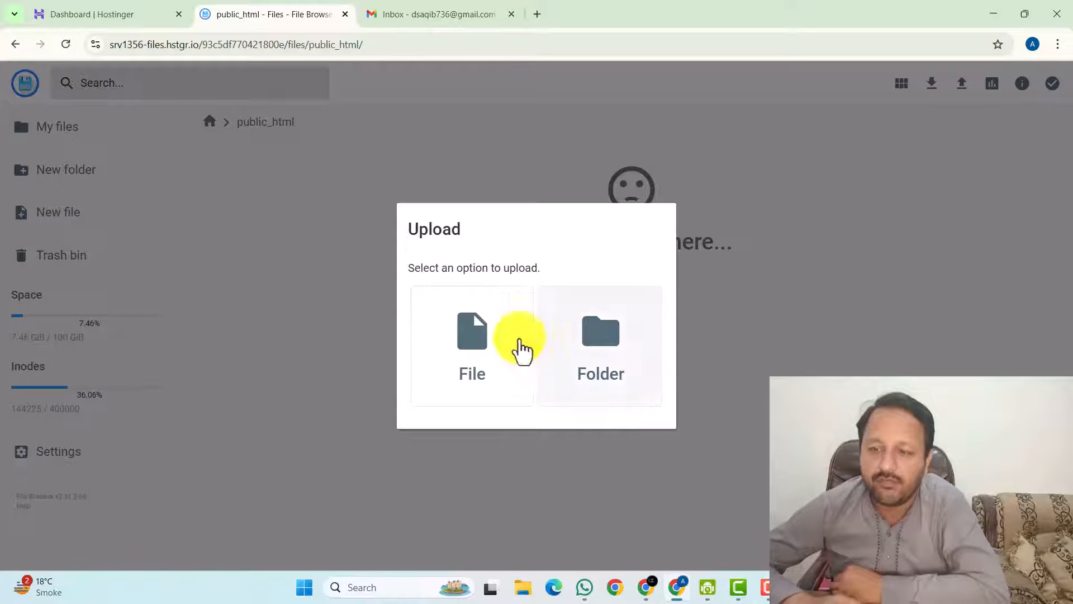
click(495, 362)
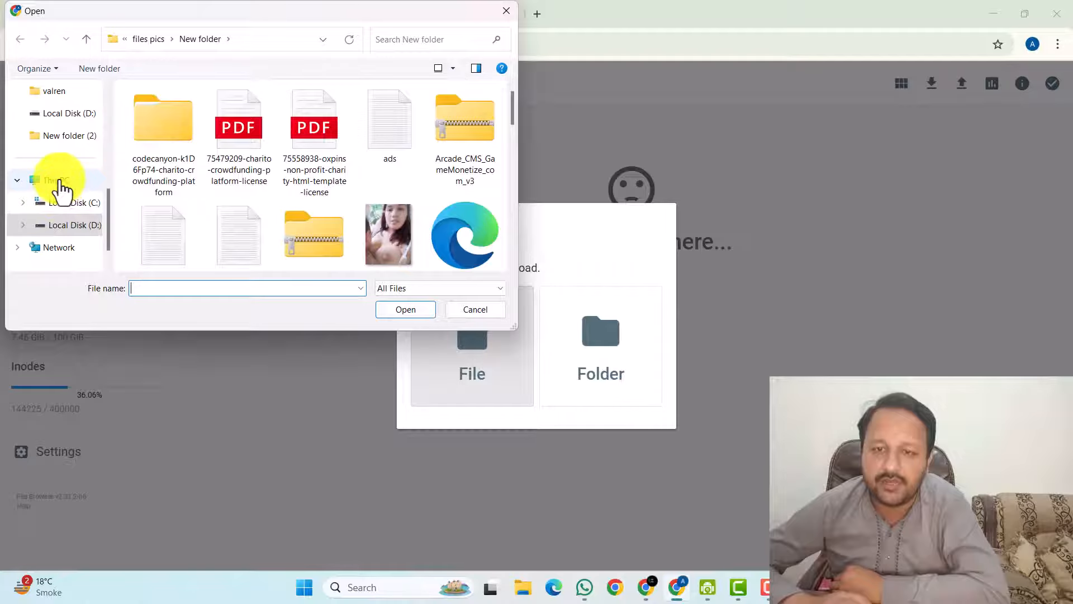
scroll(59, 190, up, 3)
click(56, 185)
scroll(224, 131, down, 2)
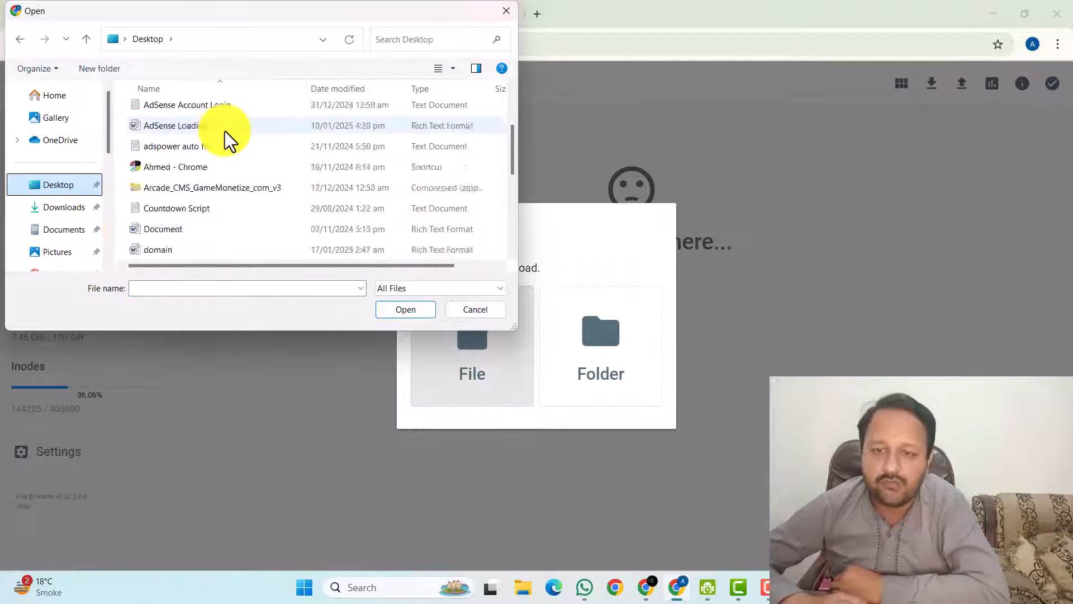
scroll(225, 131, down, 3)
scroll(225, 131, up, 4)
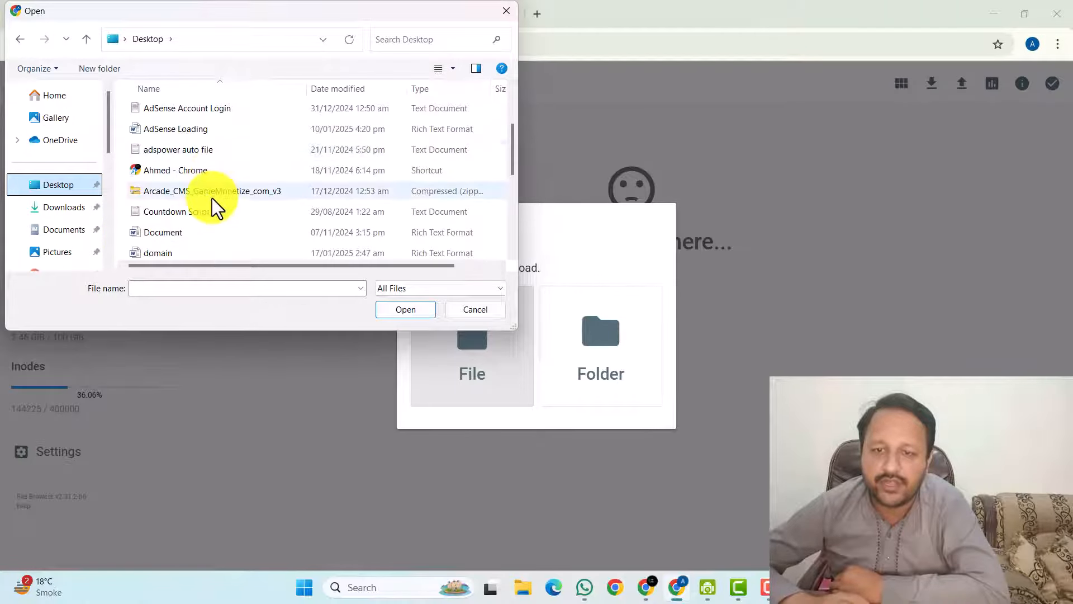
double_click(212, 195)
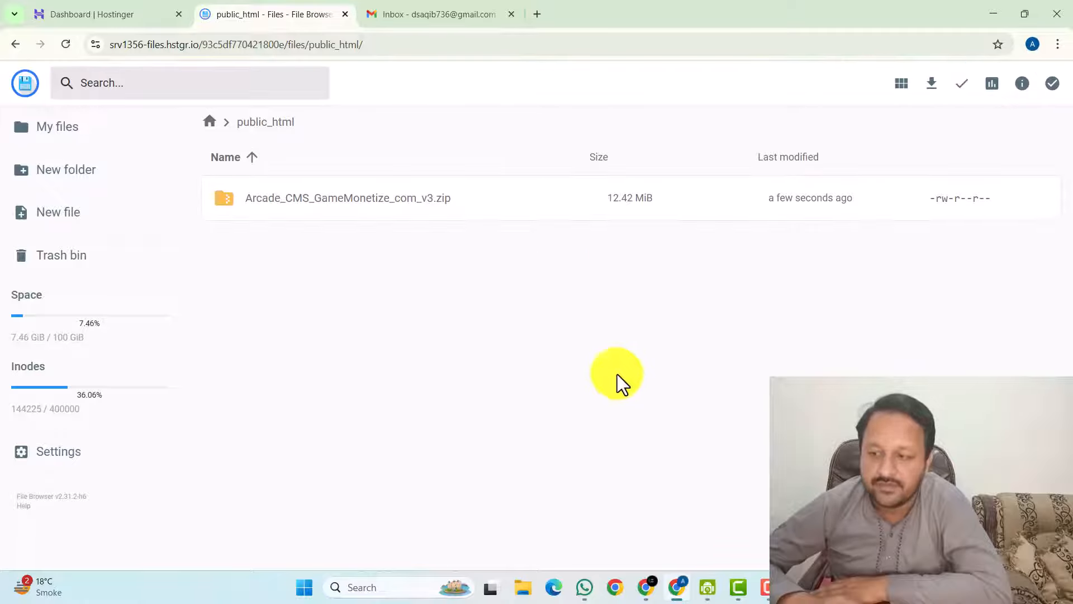
Extract Arcade_CMS_GameMonetize_com_v3.zip within public_html into a folder named game.
right_click(262, 200)
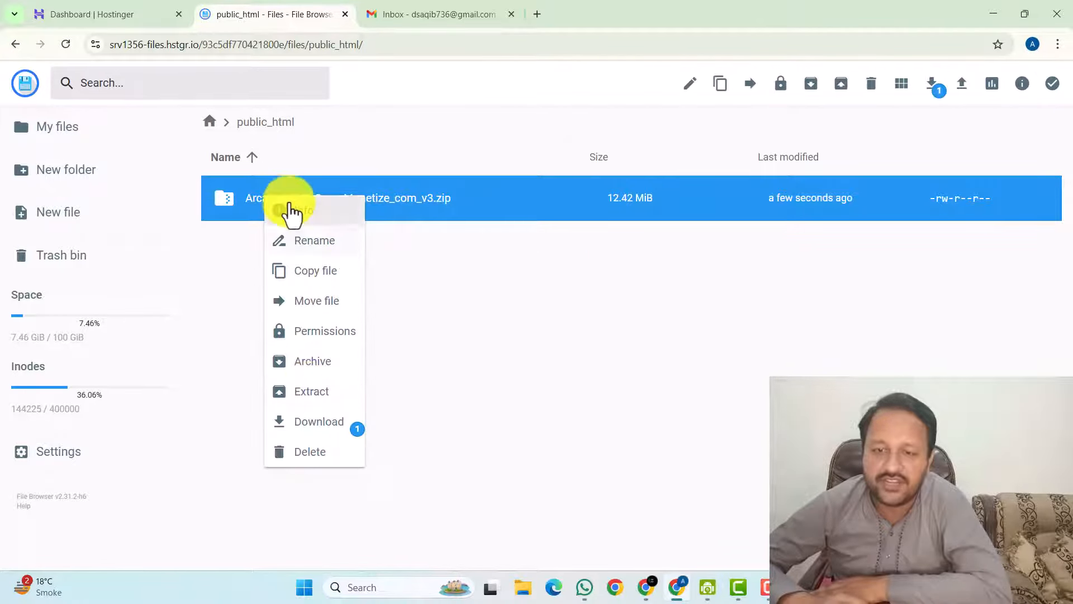
click(300, 394)
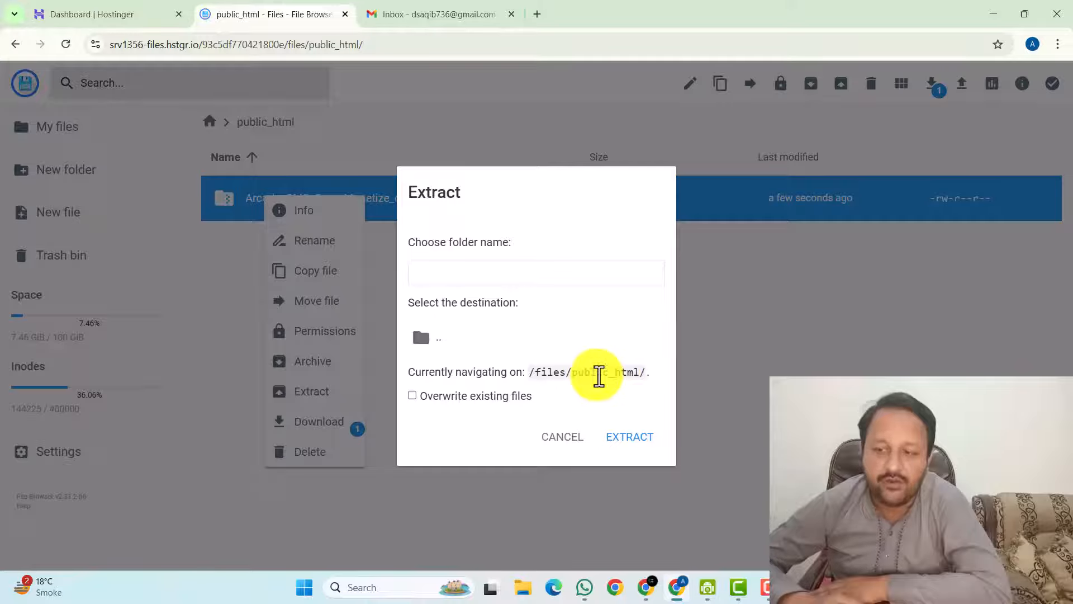
click(453, 269)
text(game)
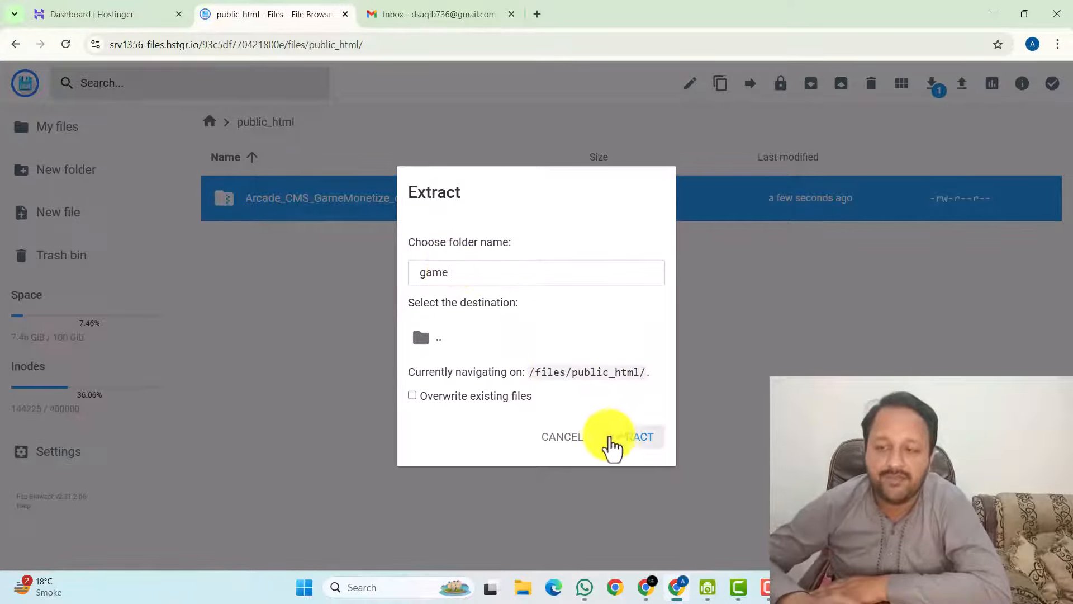
click(615, 441)
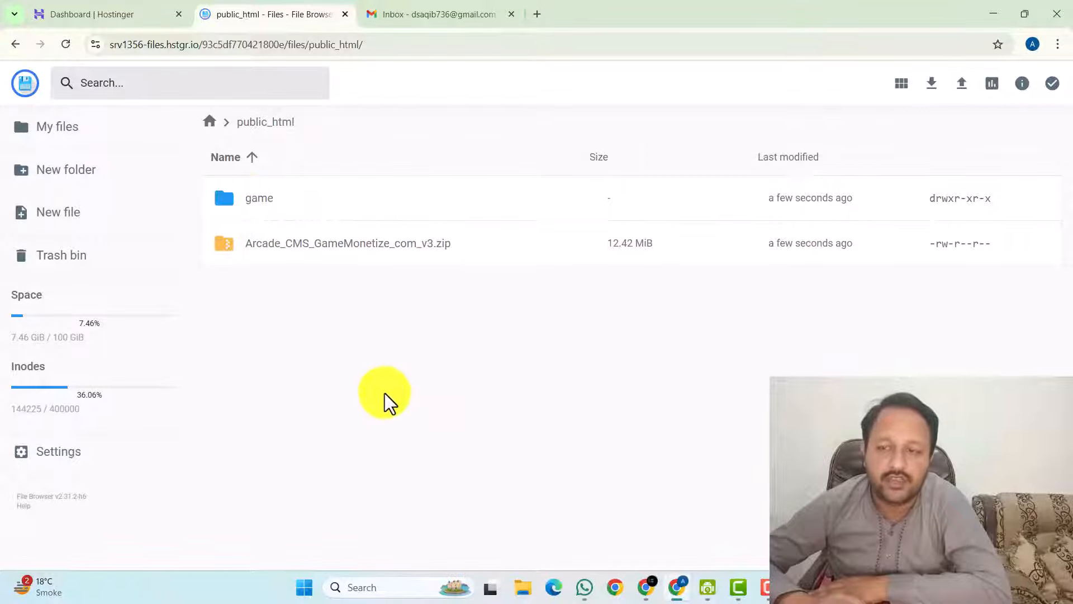
Delete the Arcade_CMS_GameMonetize_com_v3.zip archive from public_html.
click(282, 253)
key(Delete)
key(Return)
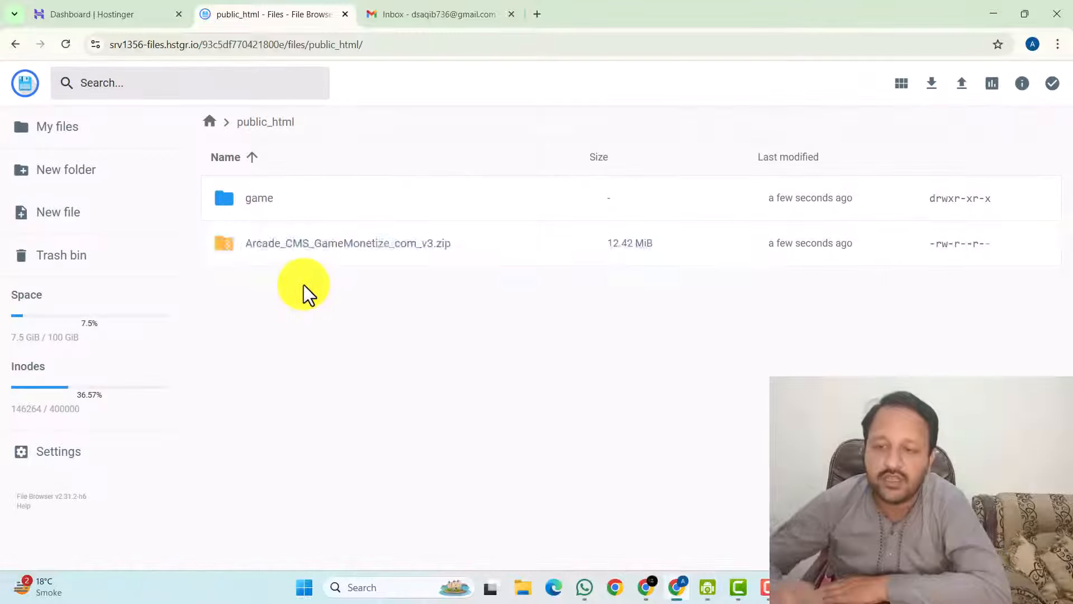
Move all files and folders from the game folder up into /files/public_html/.
click(230, 208)
click(231, 209)
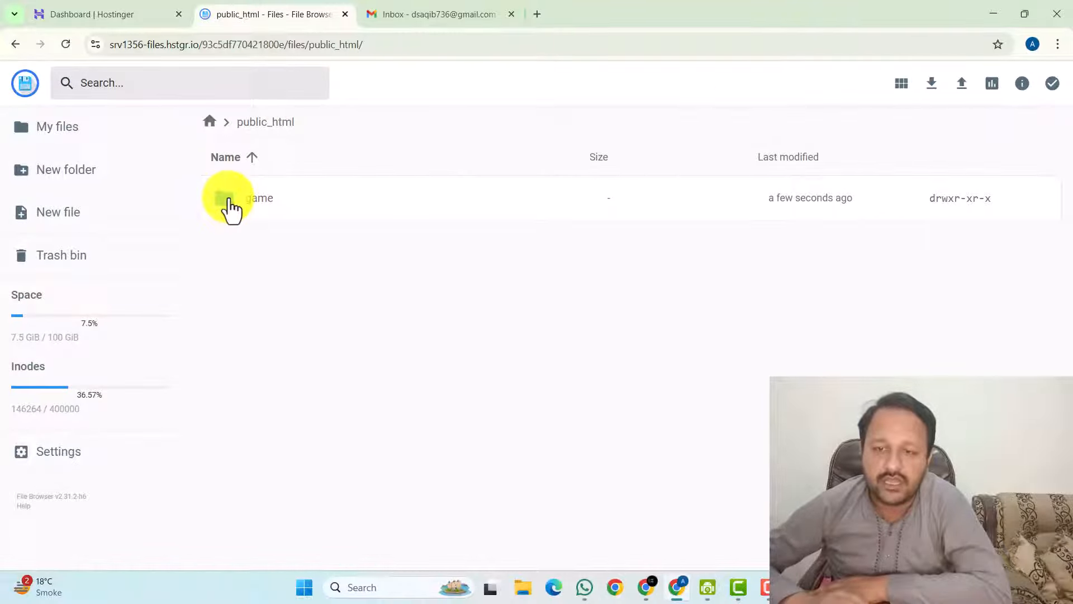
double_click(231, 209)
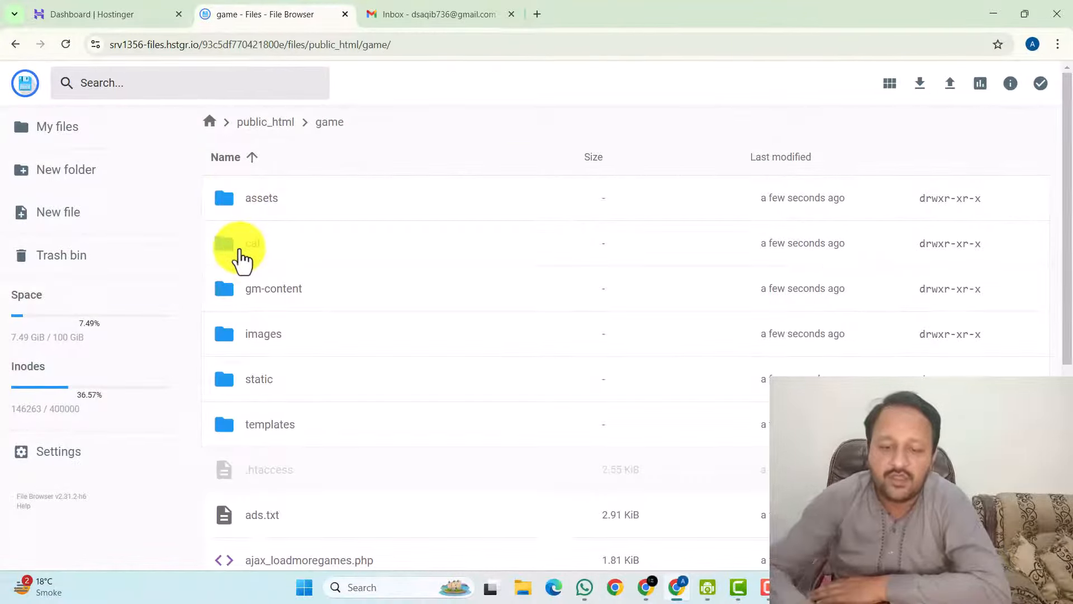
key(ctrl+a)
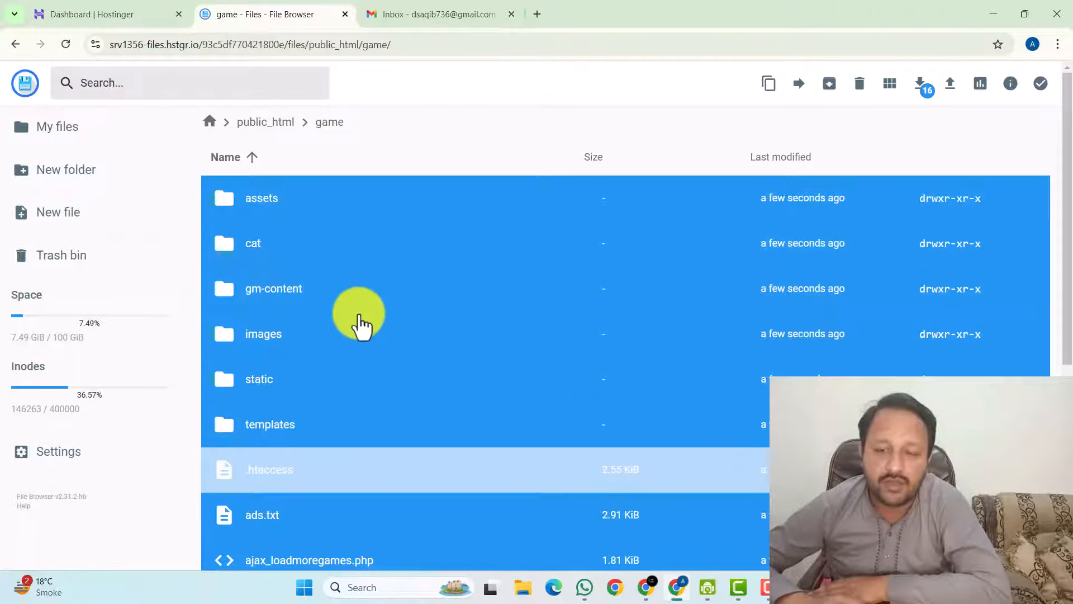
click(799, 85)
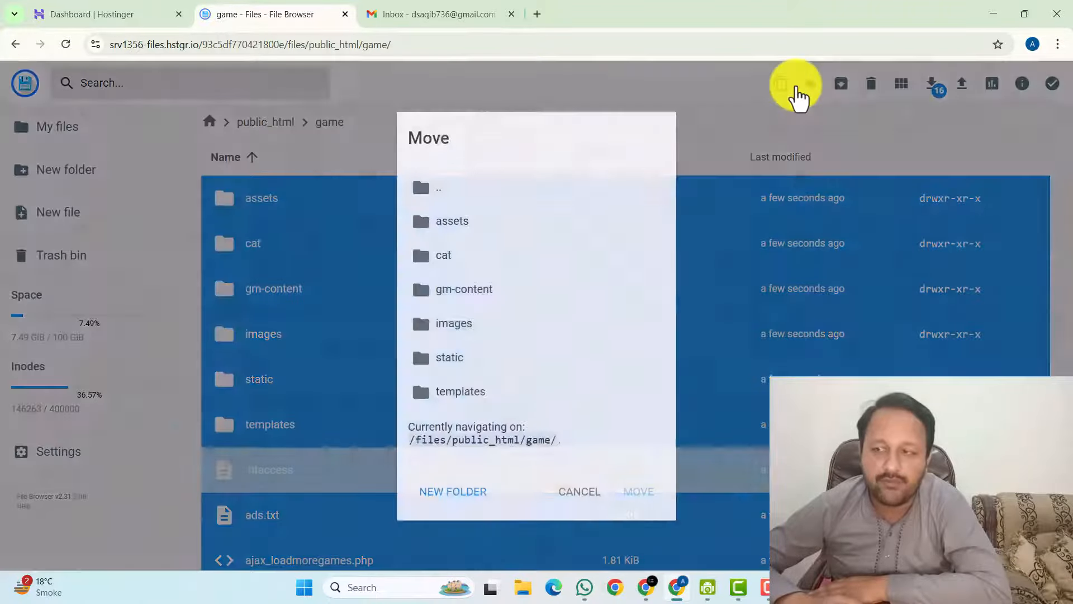
double_click(462, 191)
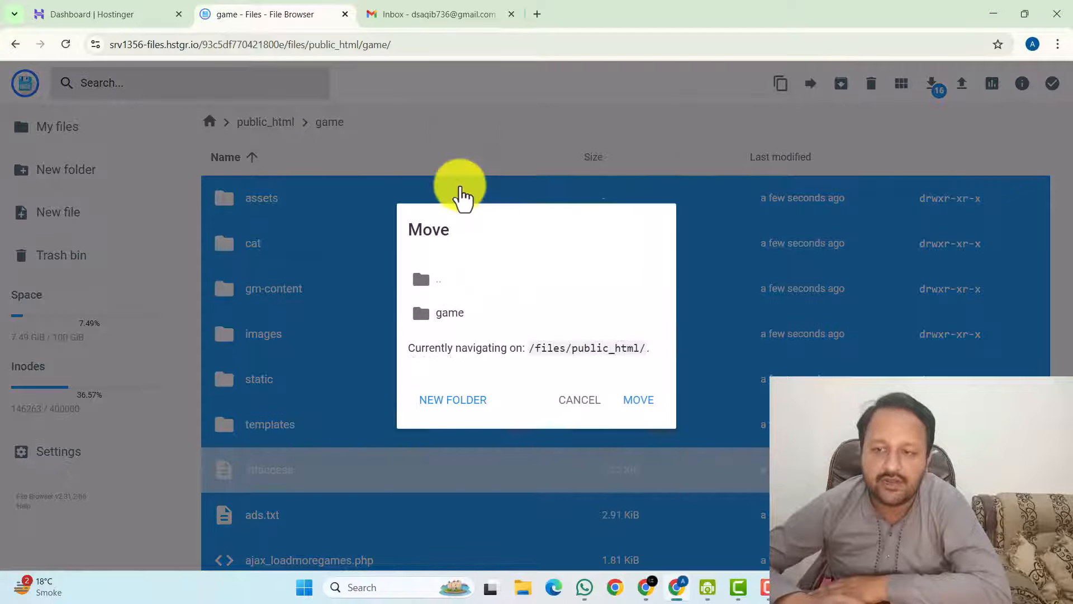
drag(530, 349, 652, 359)
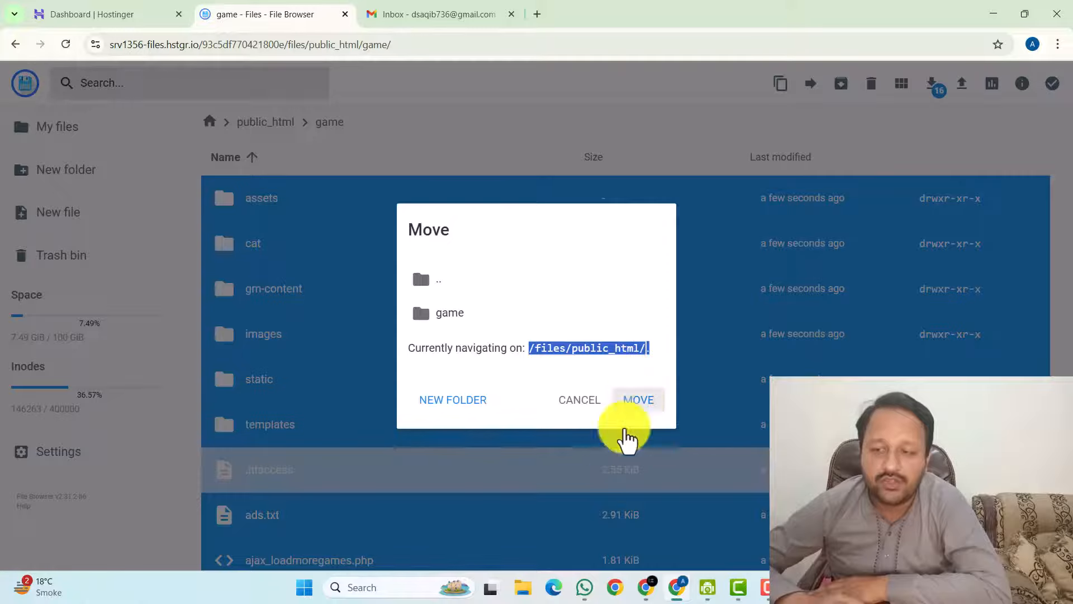
click(638, 400)
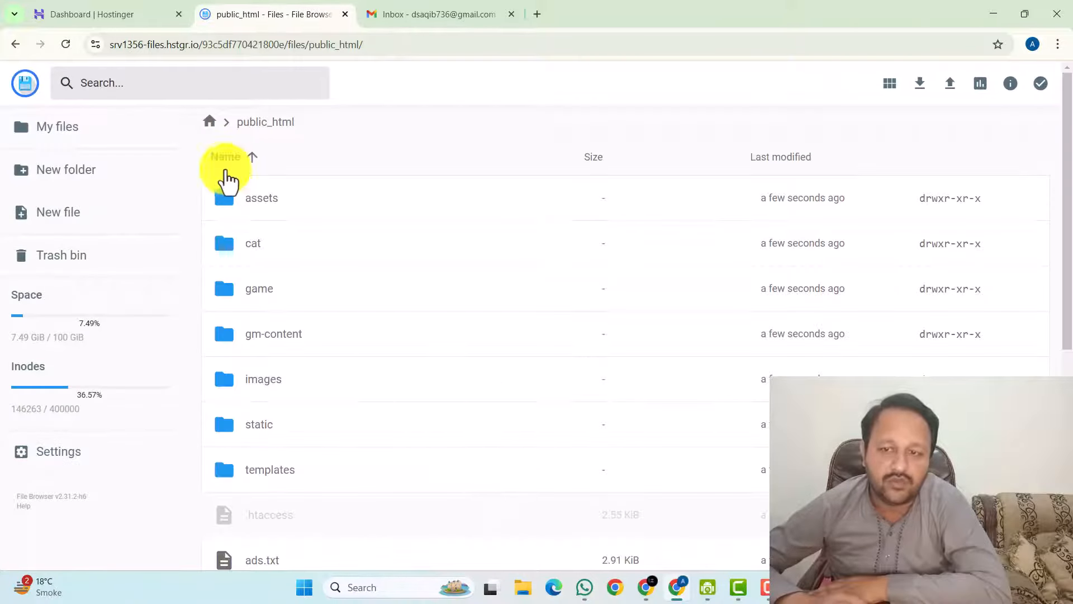
Check the contents of the game folder, delete the folder from public_html and review the remaining files.
double_click(252, 294)
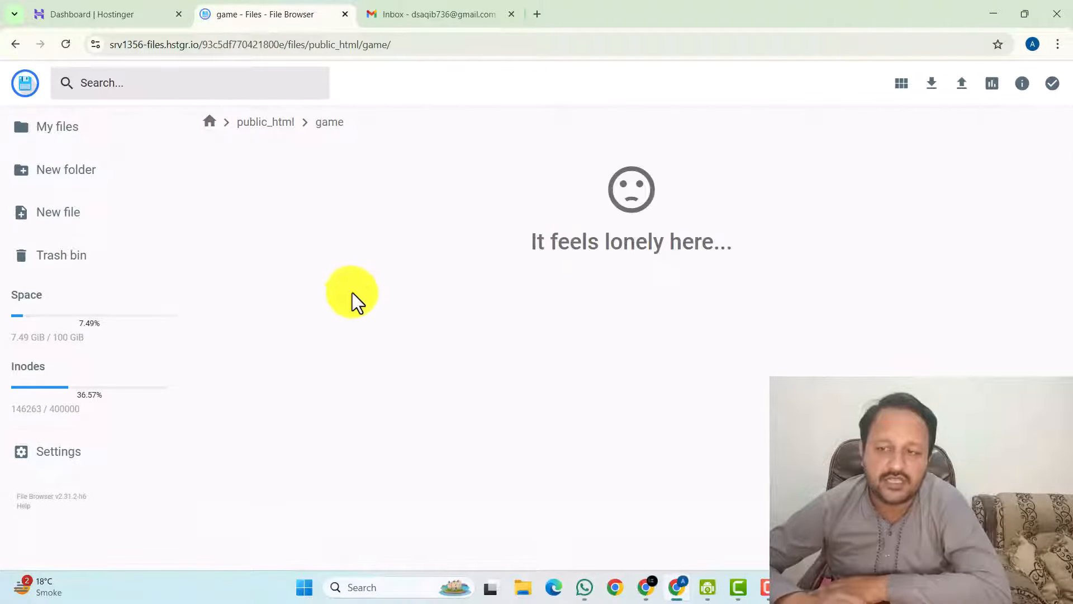
click(254, 123)
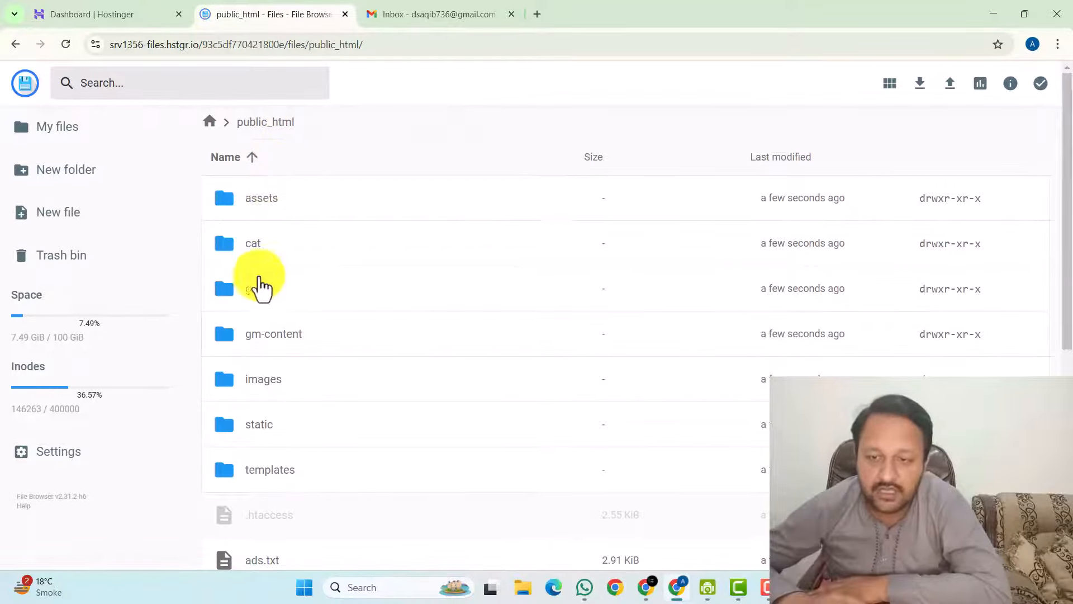
click(253, 298)
key(Delete)
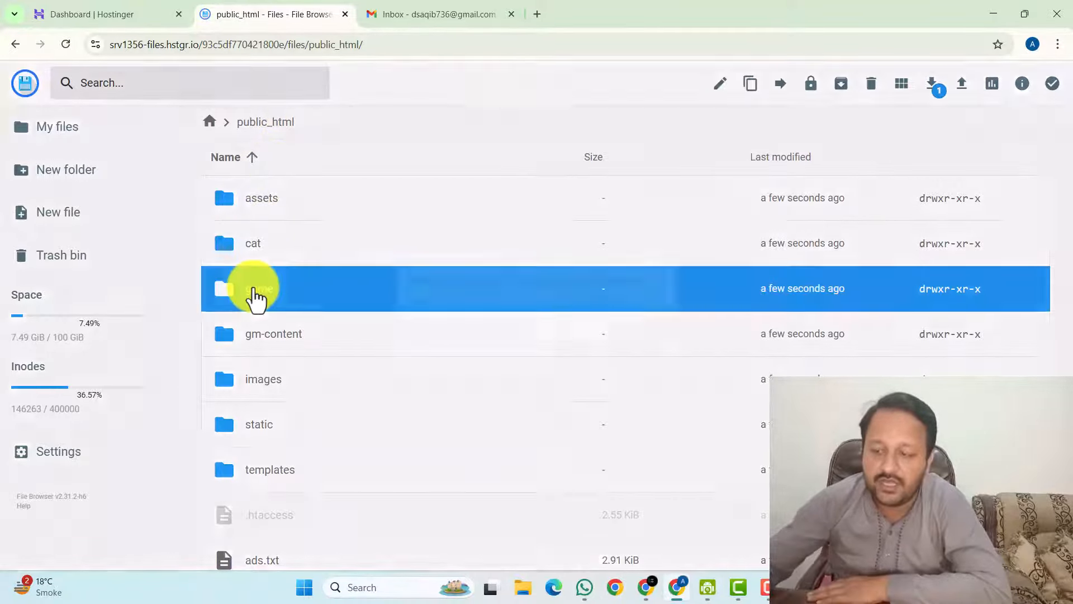
key(Return)
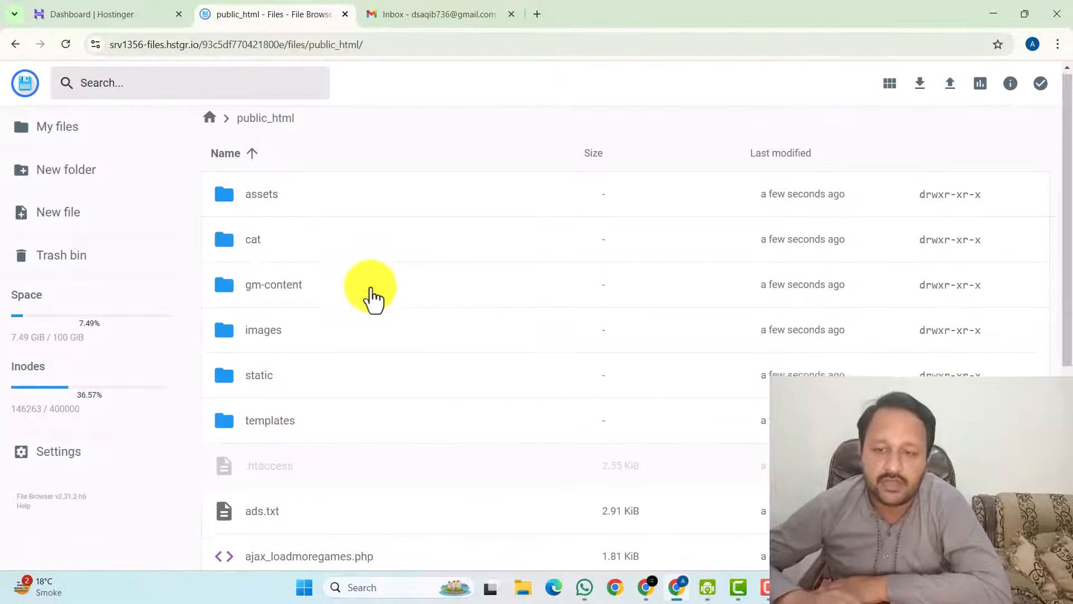
scroll(372, 296, down, 5)
scroll(371, 296, up, 5)
scroll(372, 297, down, 5)
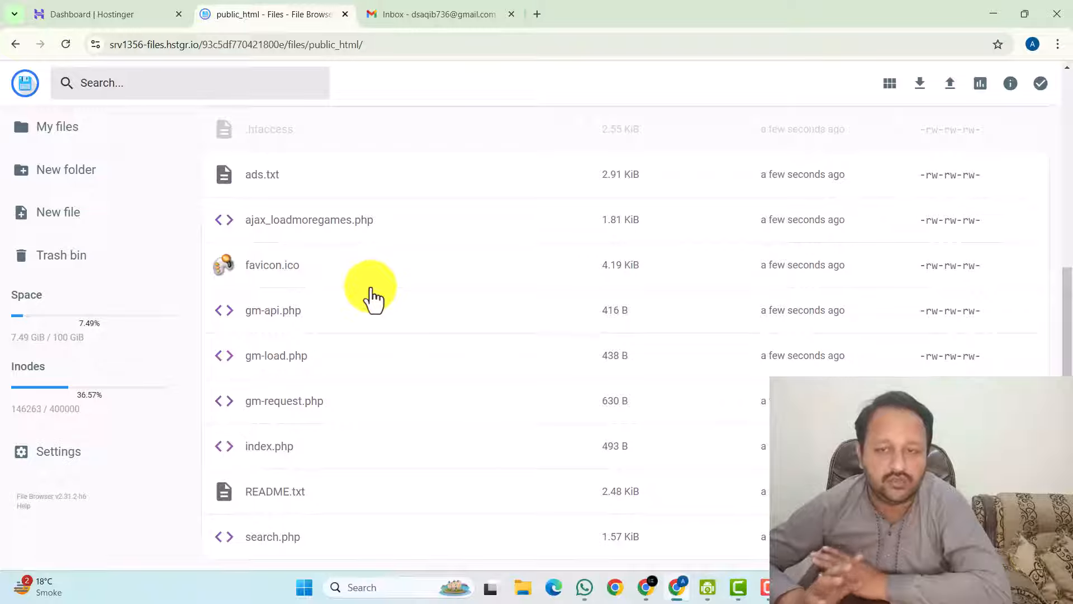
scroll(372, 299, up, 5)
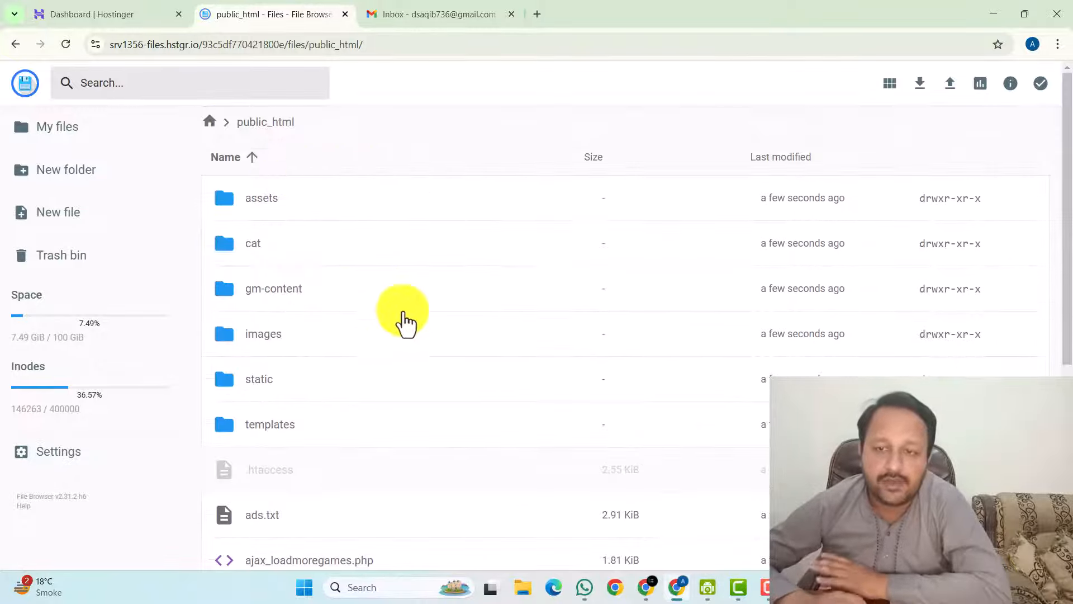
Open database management for techbwp.com in Hostinger and enter htmlgame as both the new MySQL database name and username.
click(167, 11)
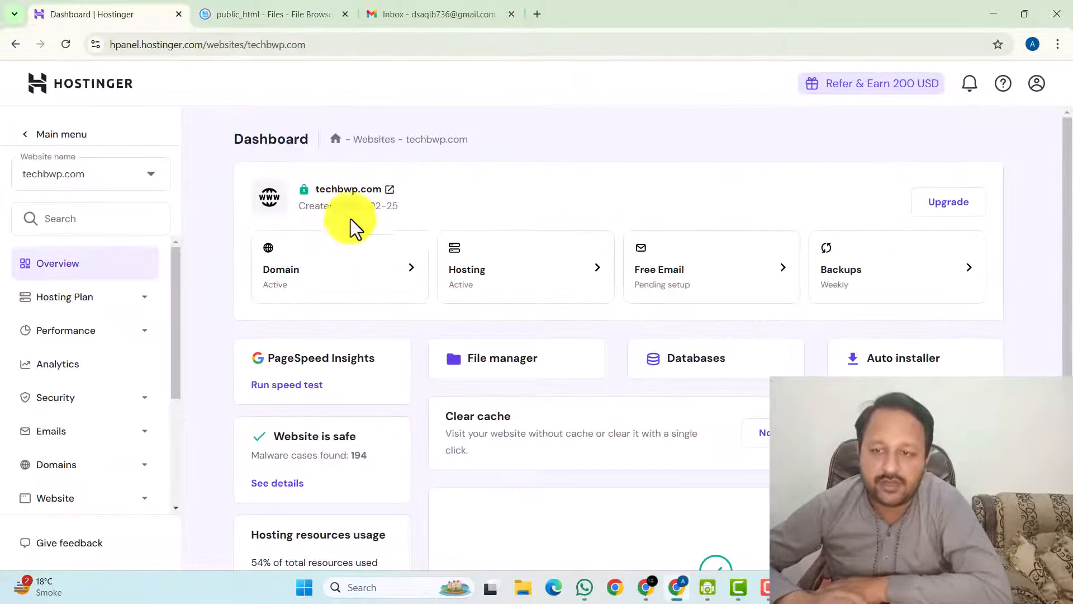
scroll(564, 373, down, 3)
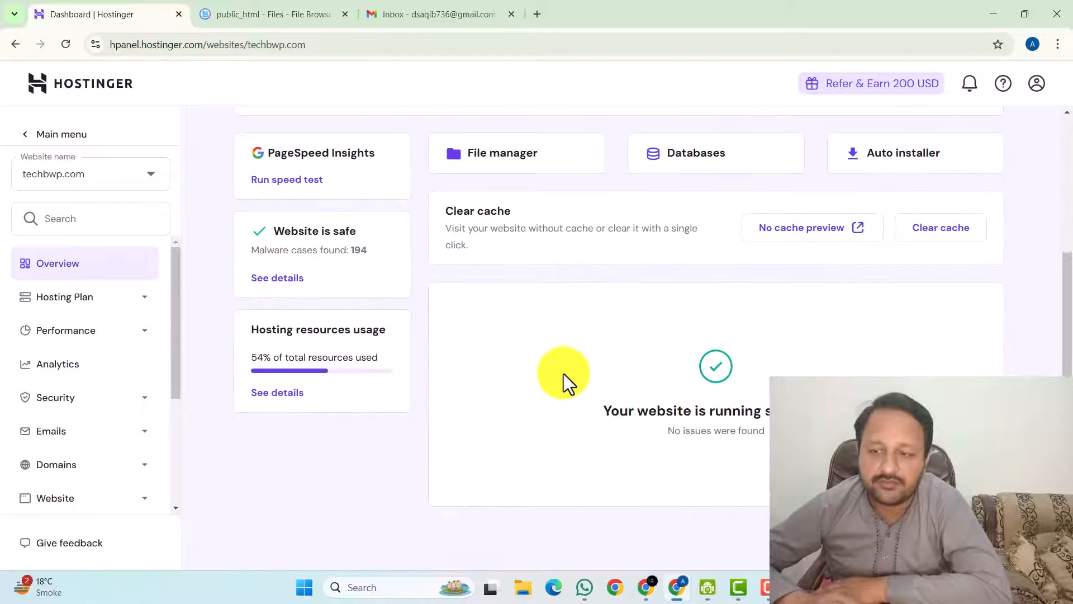
scroll(564, 373, up, 3)
click(690, 371)
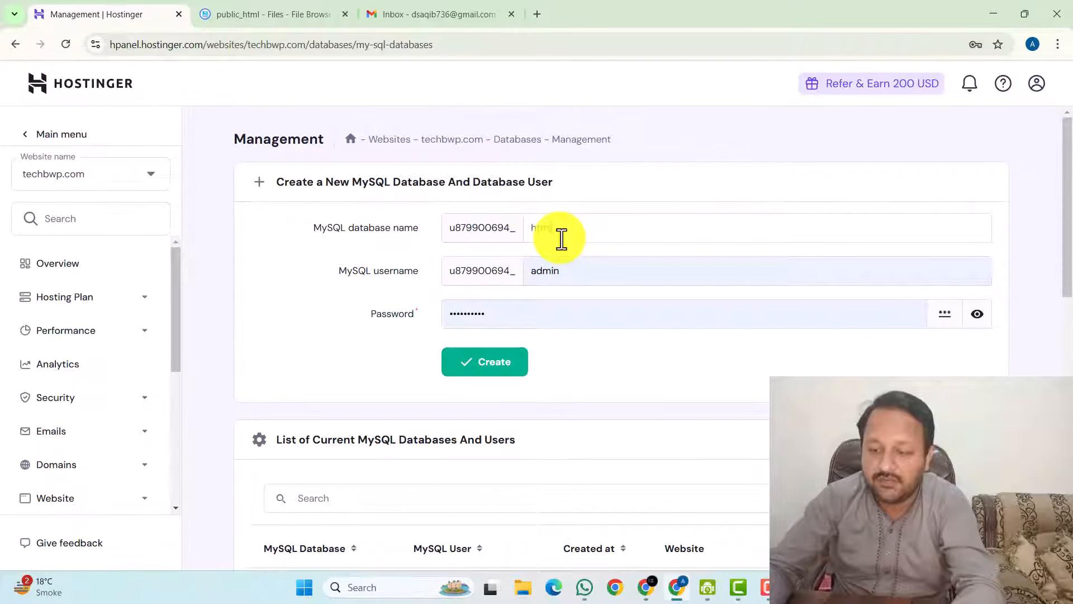
click(574, 273)
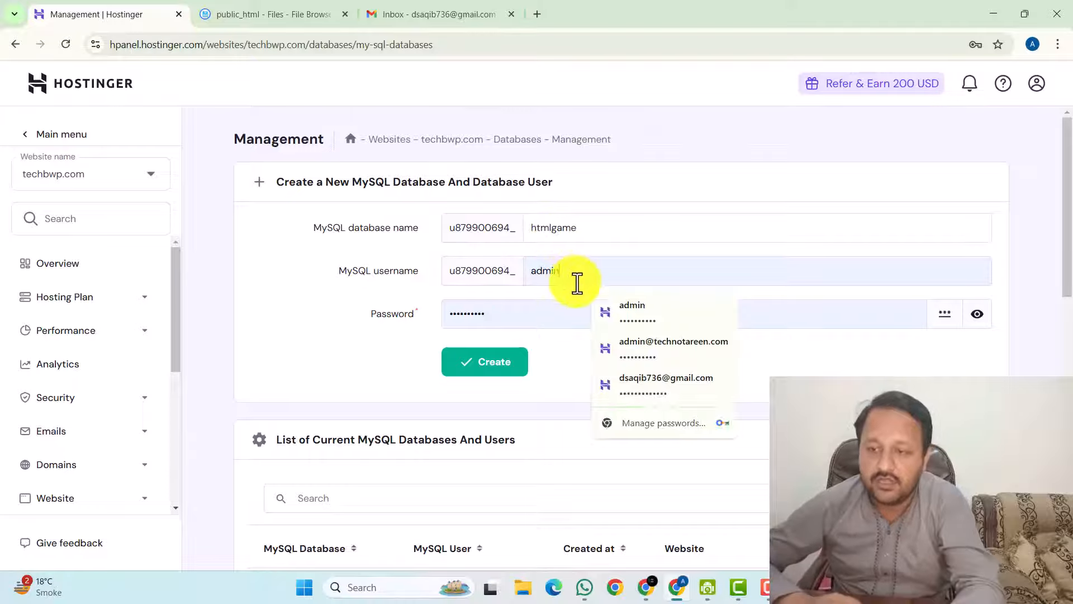
drag(575, 272, 524, 275)
key(BackSpace)
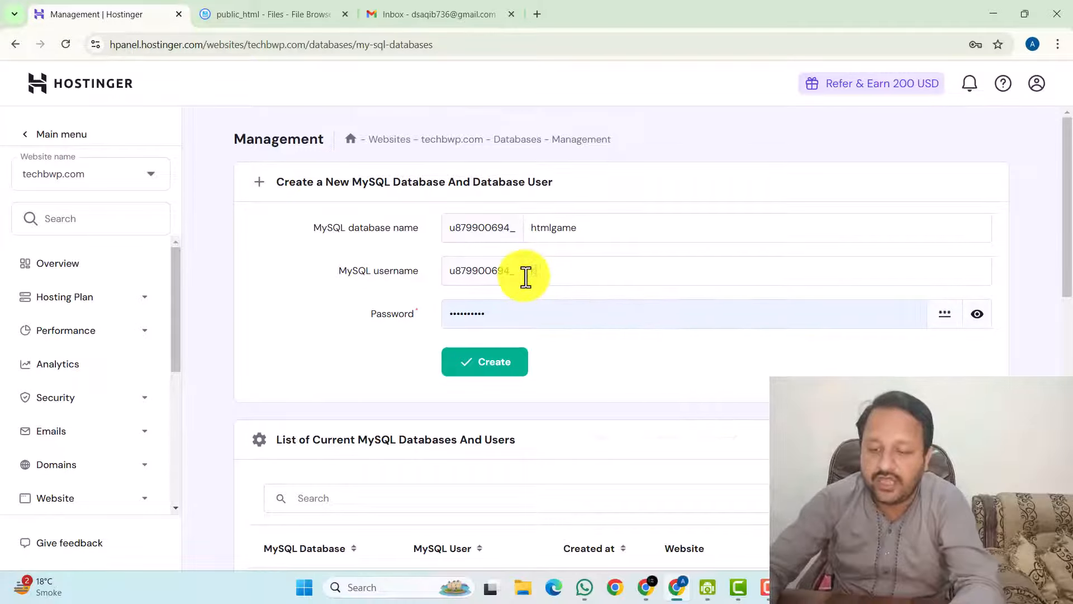
text(htmlgame)
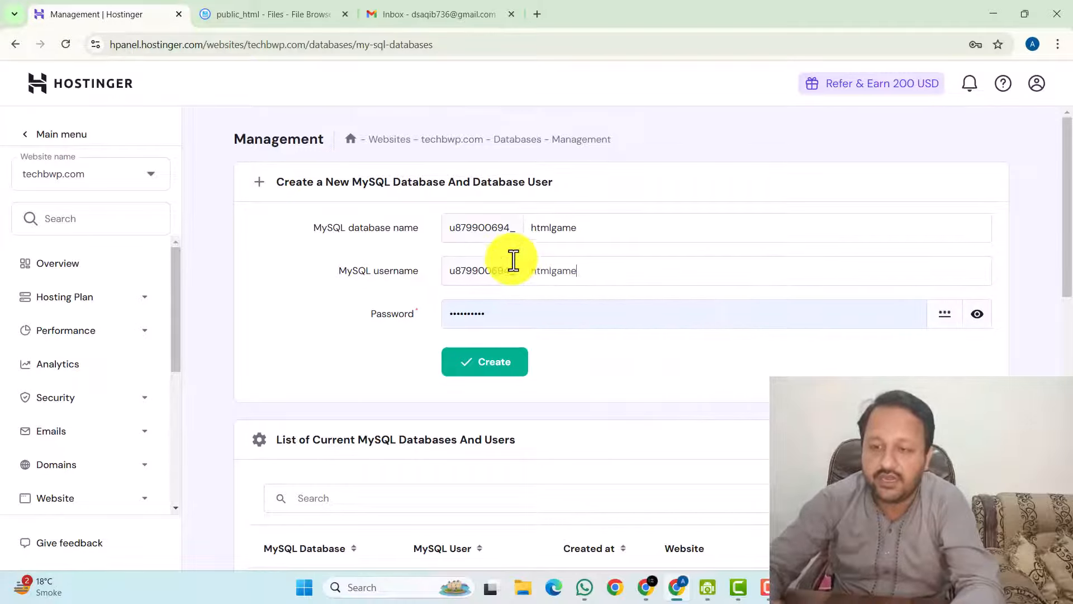
Enter the MySQL user's password, create the htmlgame database and check its entry in the list of current databases.
drag(563, 313, 388, 313)
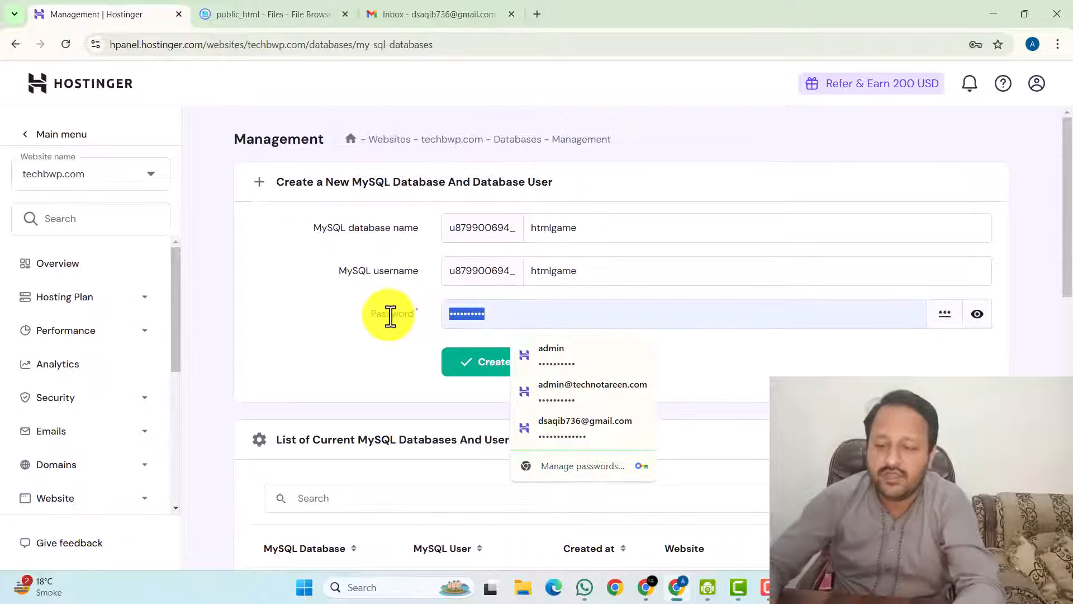
text(•••••••••)
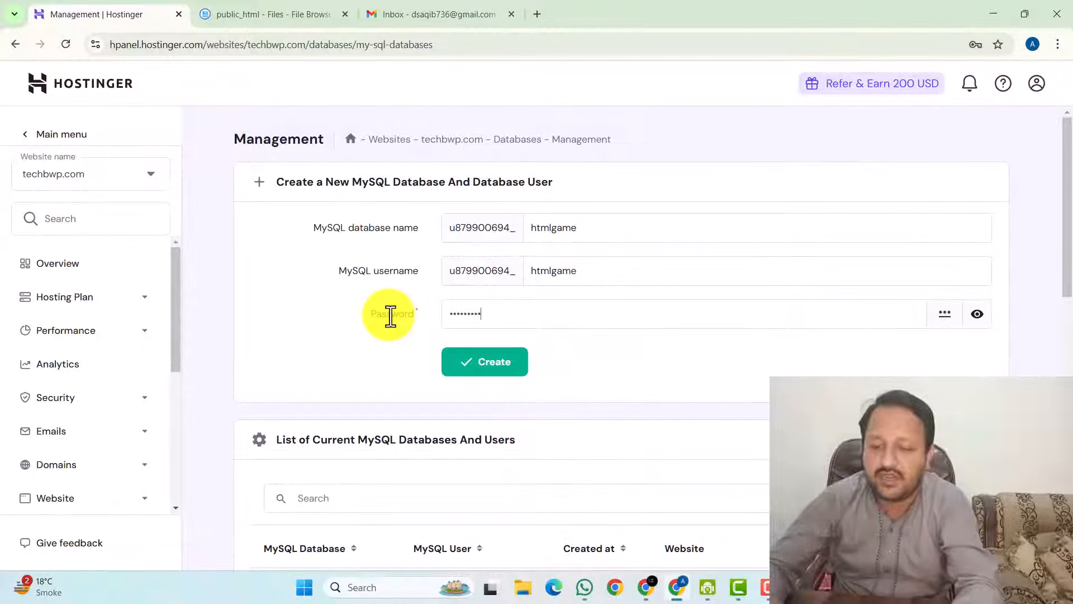
text(•)
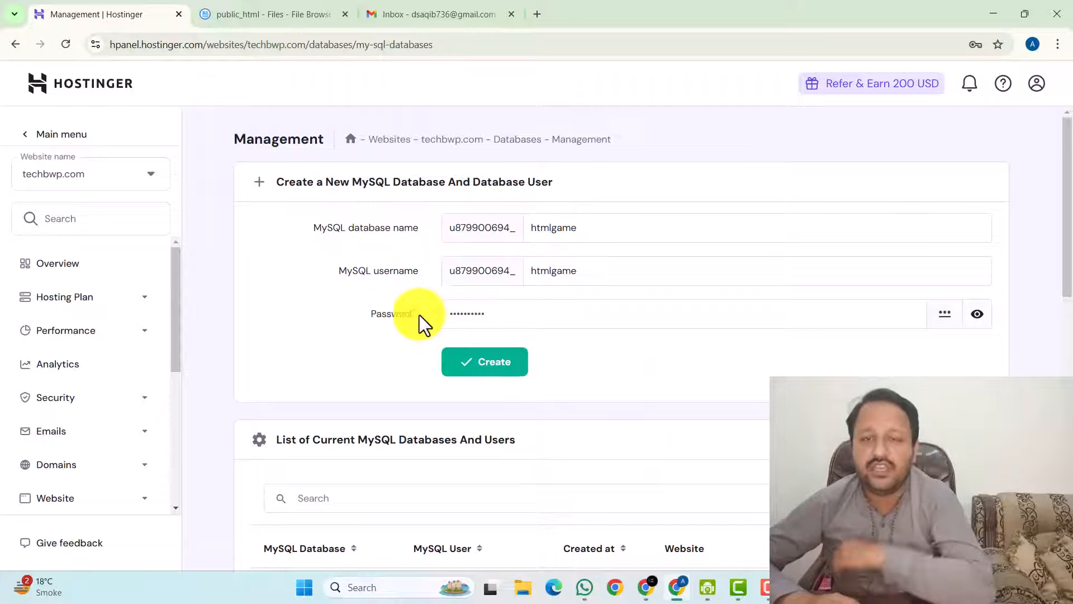
click(449, 359)
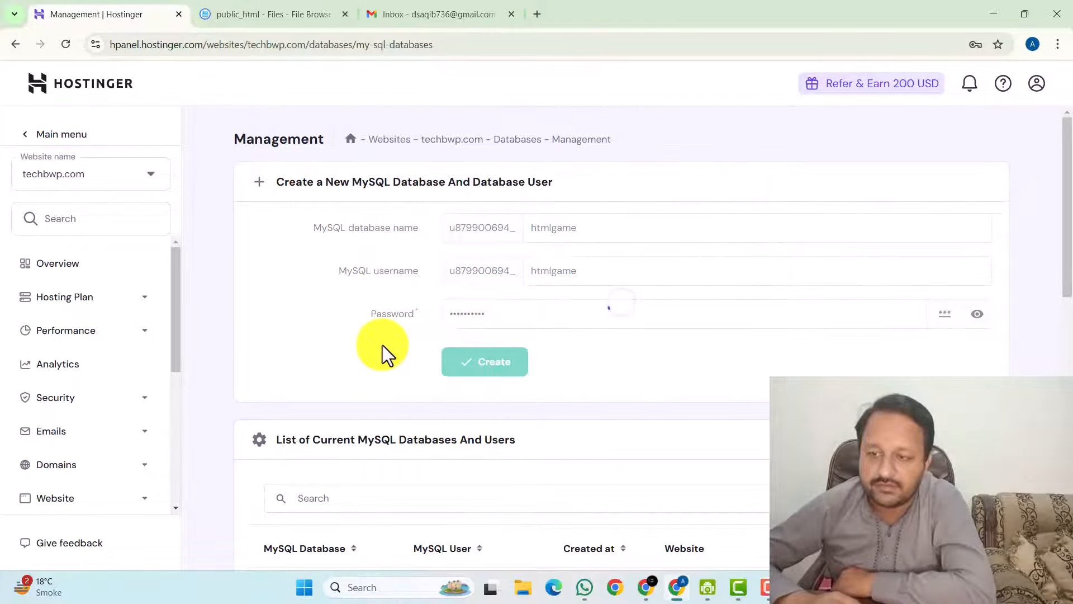
scroll(559, 277, down, 2)
scroll(576, 313, down, 1)
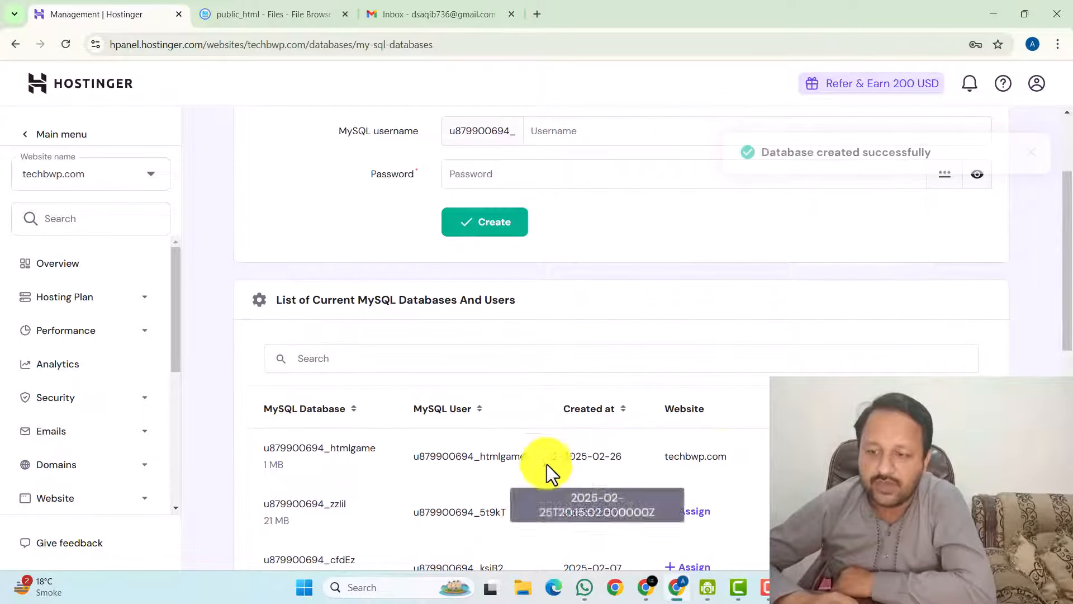
drag(307, 449, 635, 449)
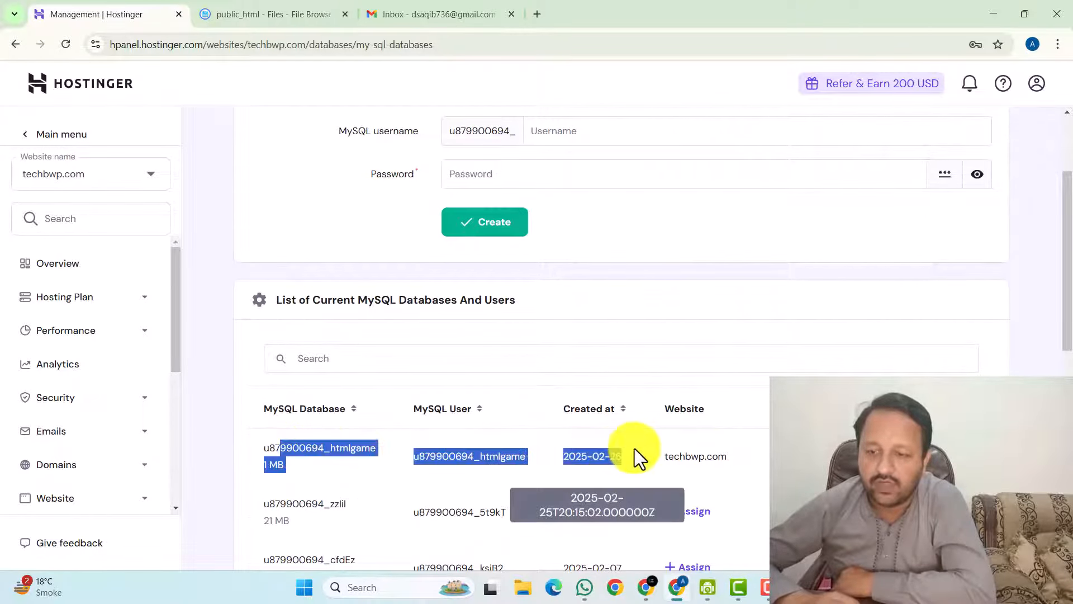
click(635, 449)
scroll(563, 451, up, 3)
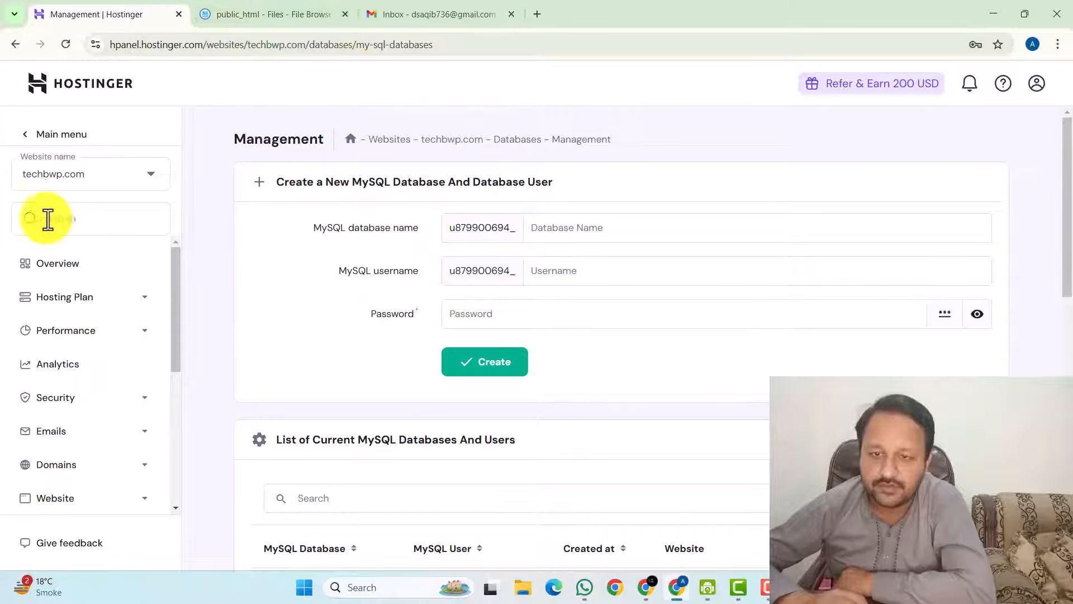
scroll(375, 409, down, 2)
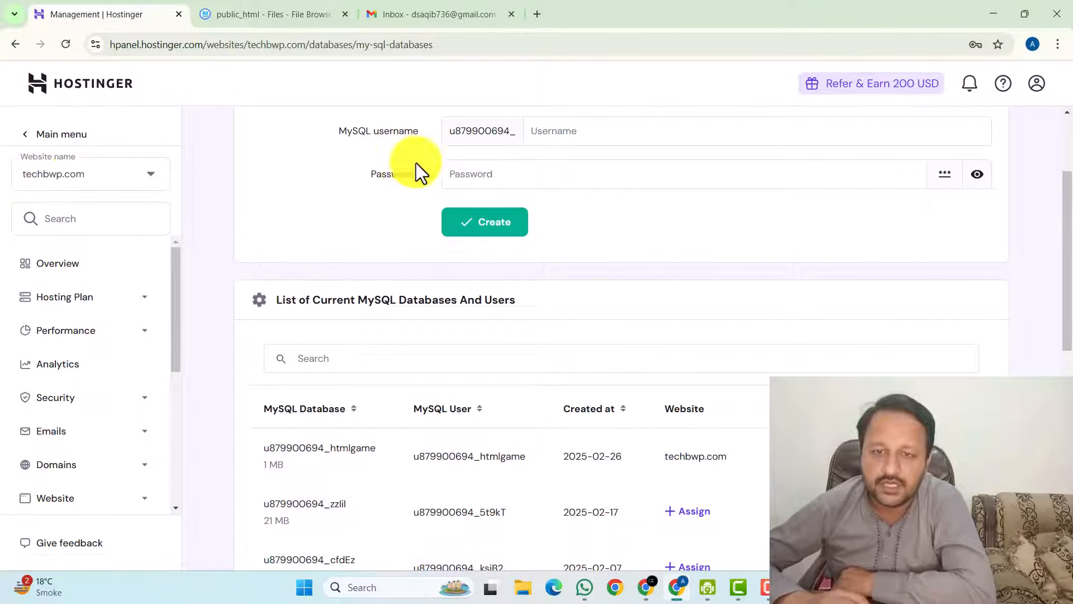
Copy the techbwp.com domain from the Hostinger page and open the site in a new browser tab.
scroll(289, 234, up, 2)
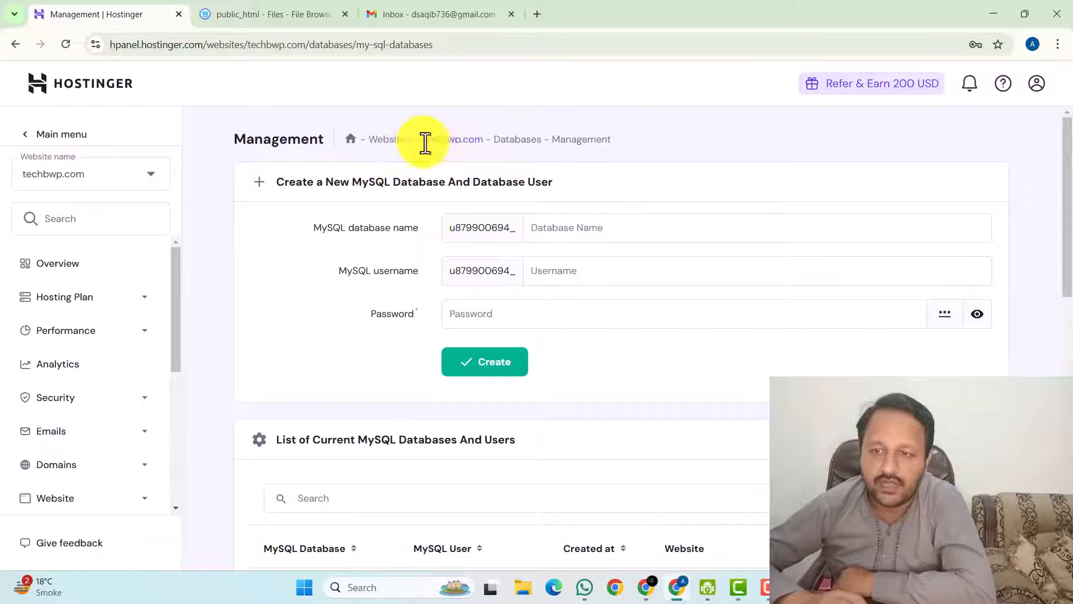
drag(422, 140, 470, 140)
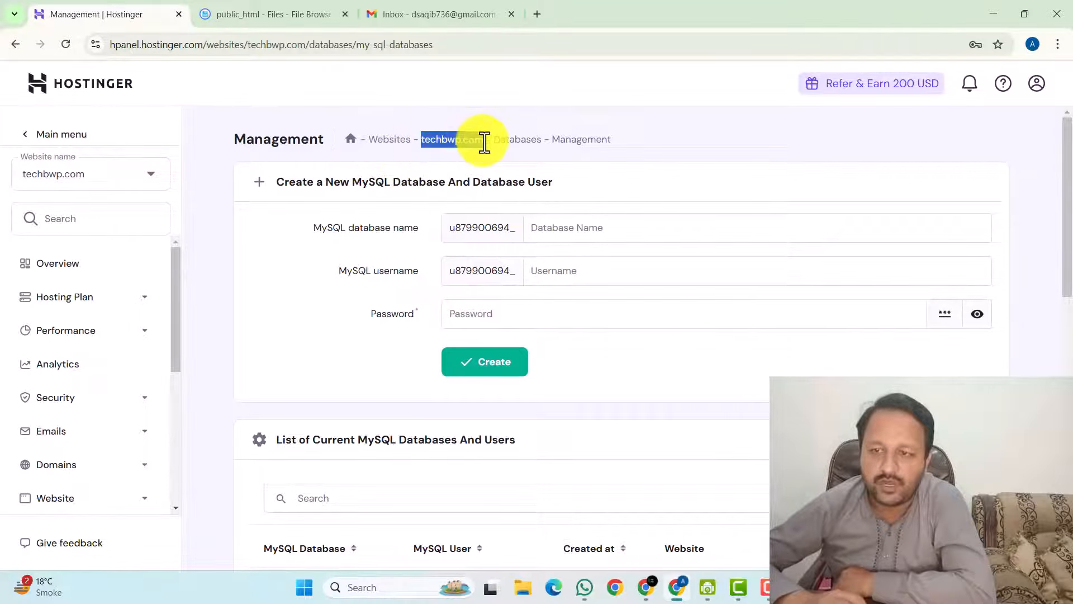
right_click(484, 143)
click(498, 157)
click(537, 14)
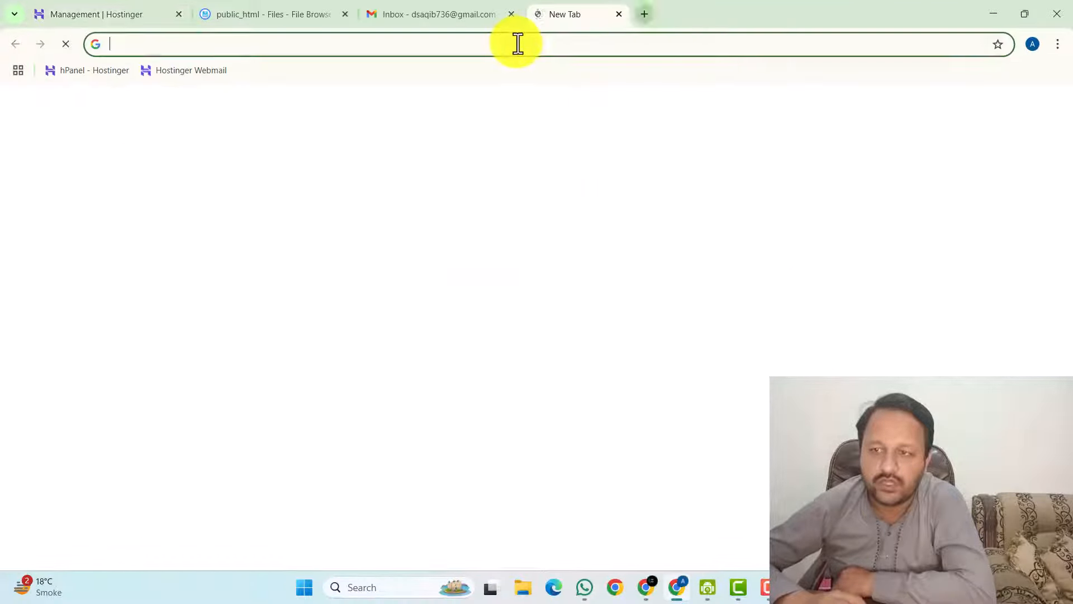
right_click(518, 44)
click(566, 163)
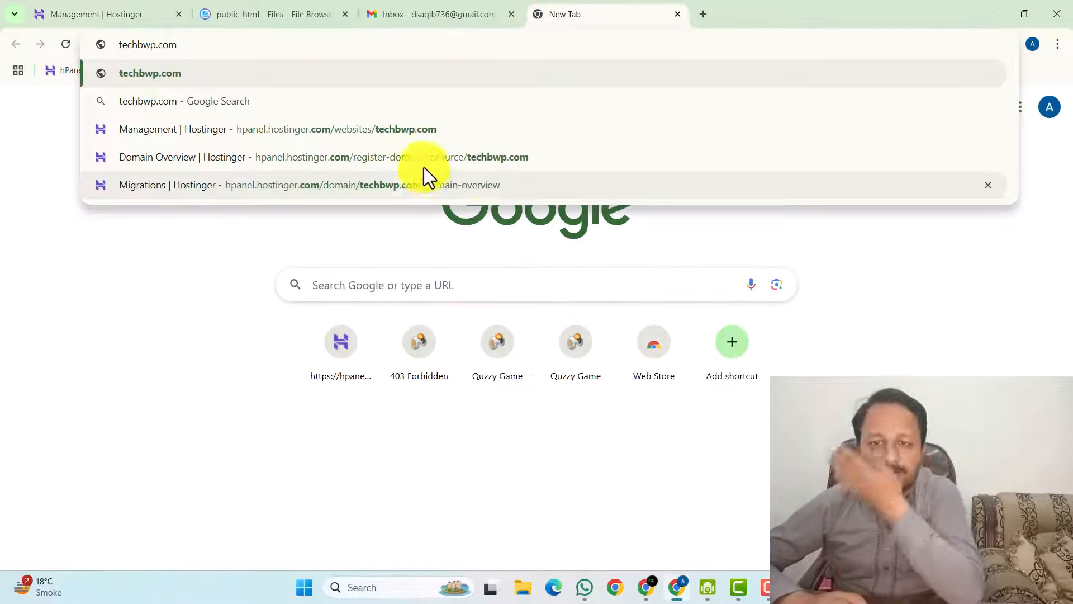
key(Return)
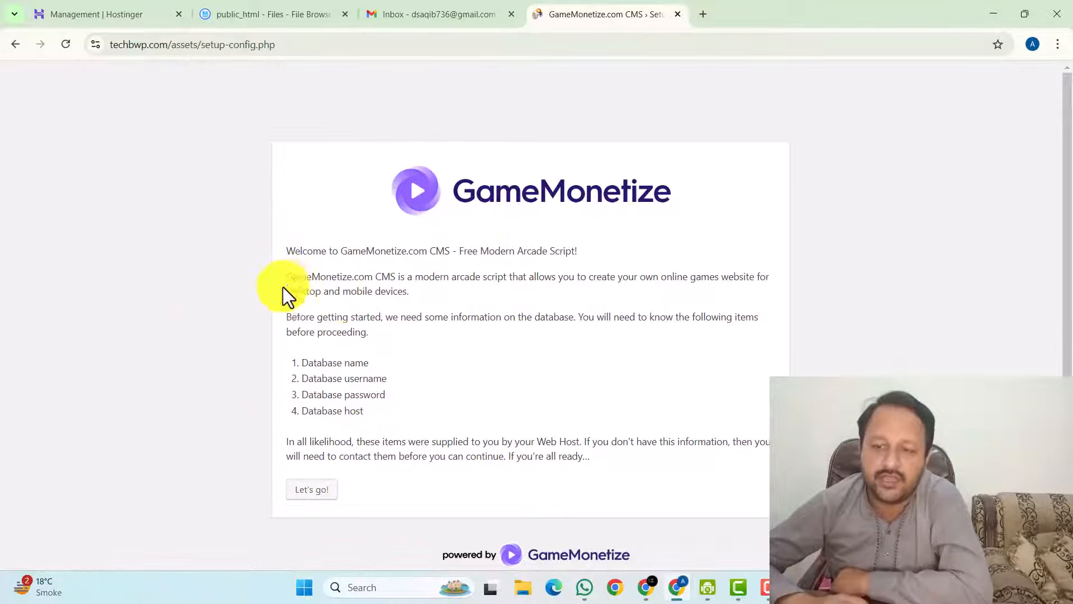
Start the GameMonetize CMS setup and fill in the database name with the full htmlgame database name copied from Hostinger's database list.
click(306, 494)
click(437, 288)
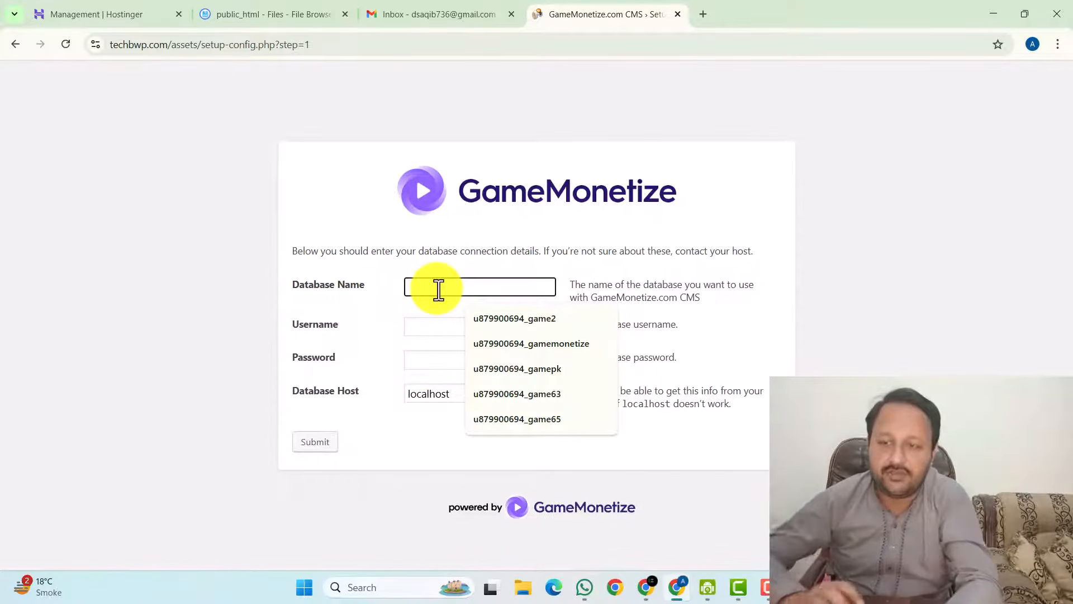
click(240, 11)
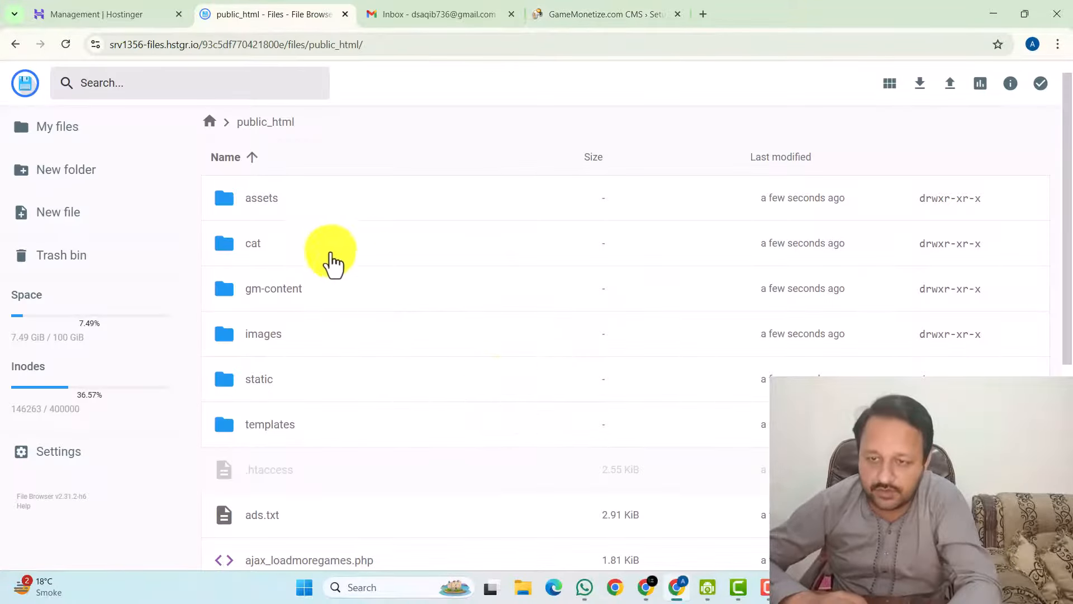
click(170, 12)
scroll(313, 520, down, 3)
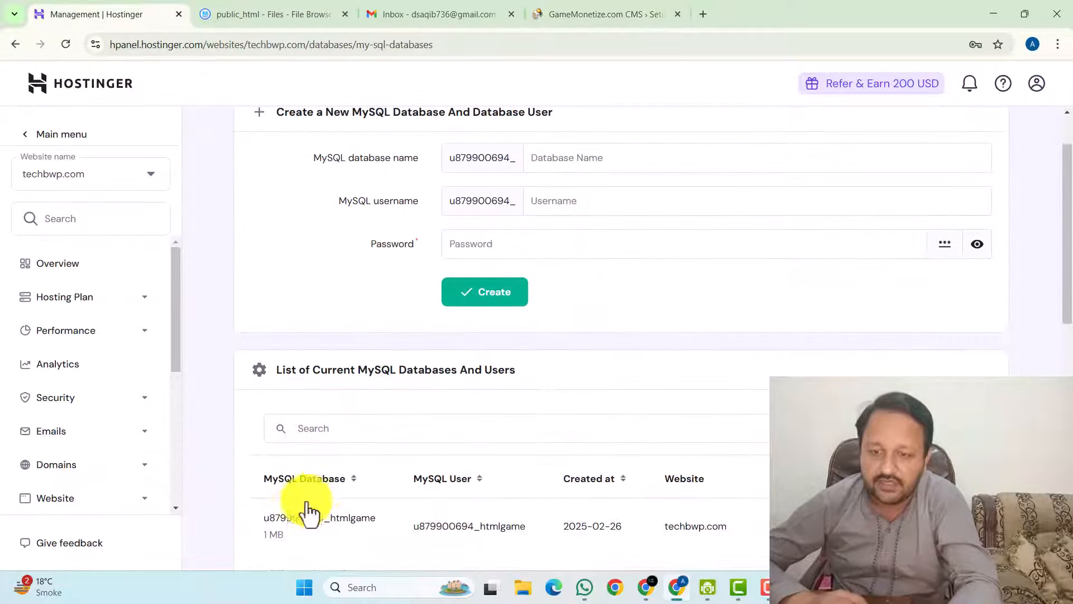
drag(263, 447, 360, 452)
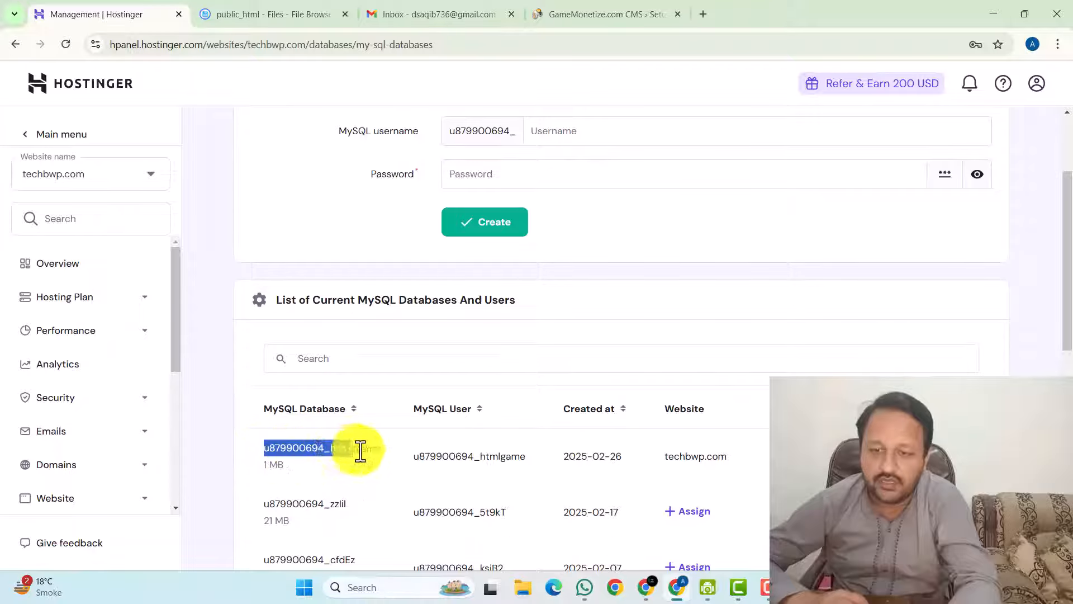
click(649, 13)
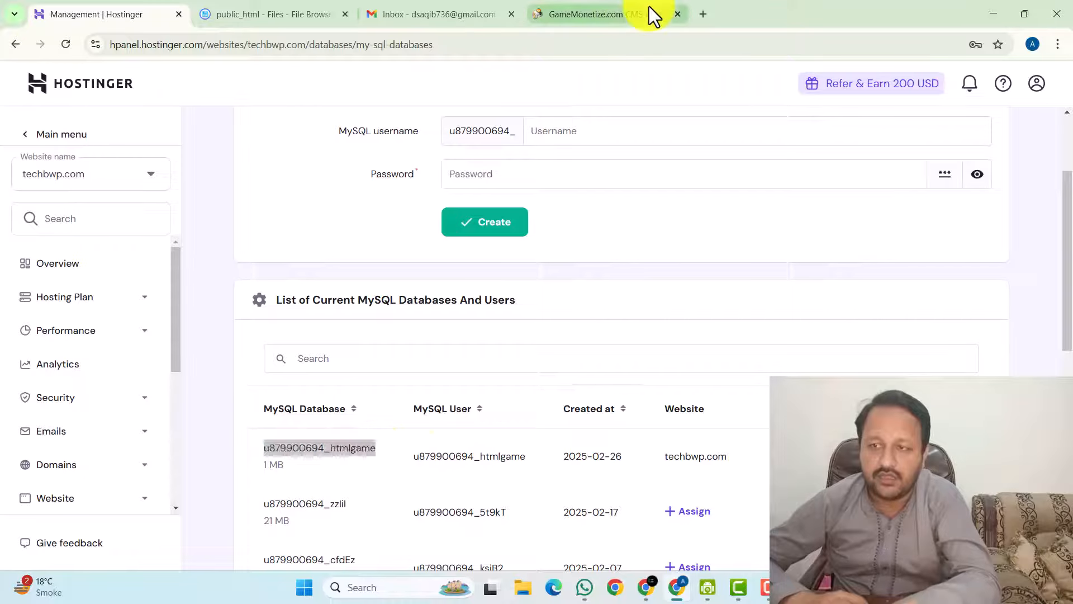
click(409, 298)
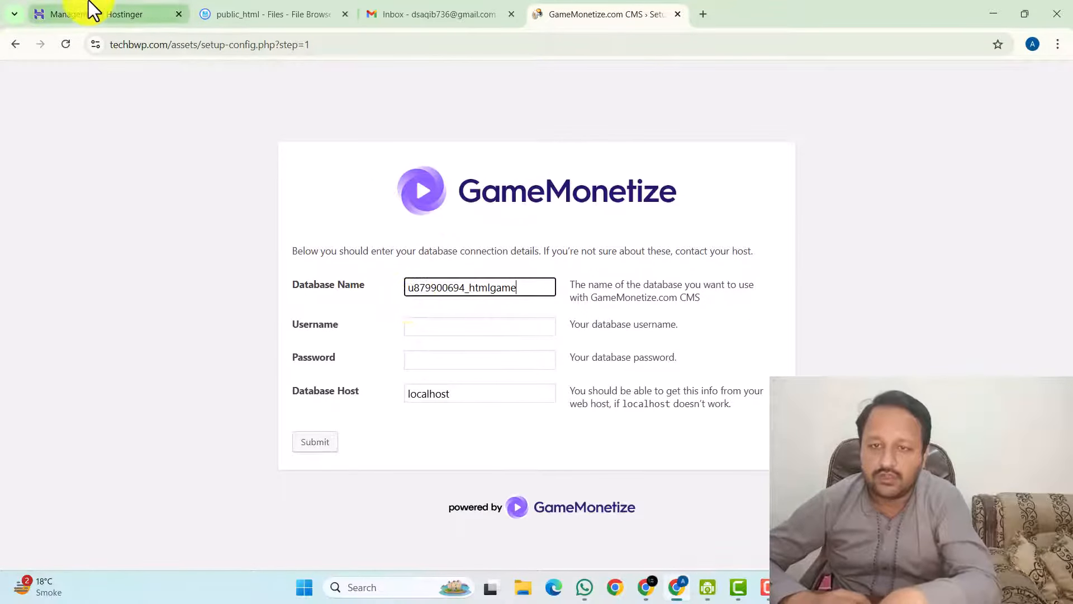
Complete the setup form with the MySQL user copied from Hostinger and the database password, and submit the connection details.
click(125, 7)
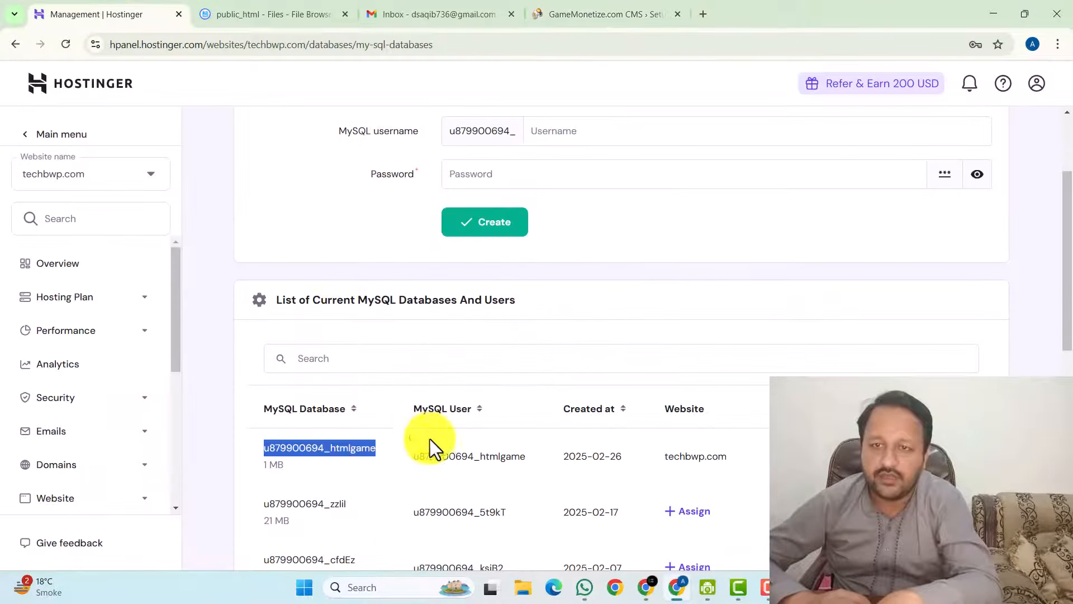
drag(414, 456, 525, 458)
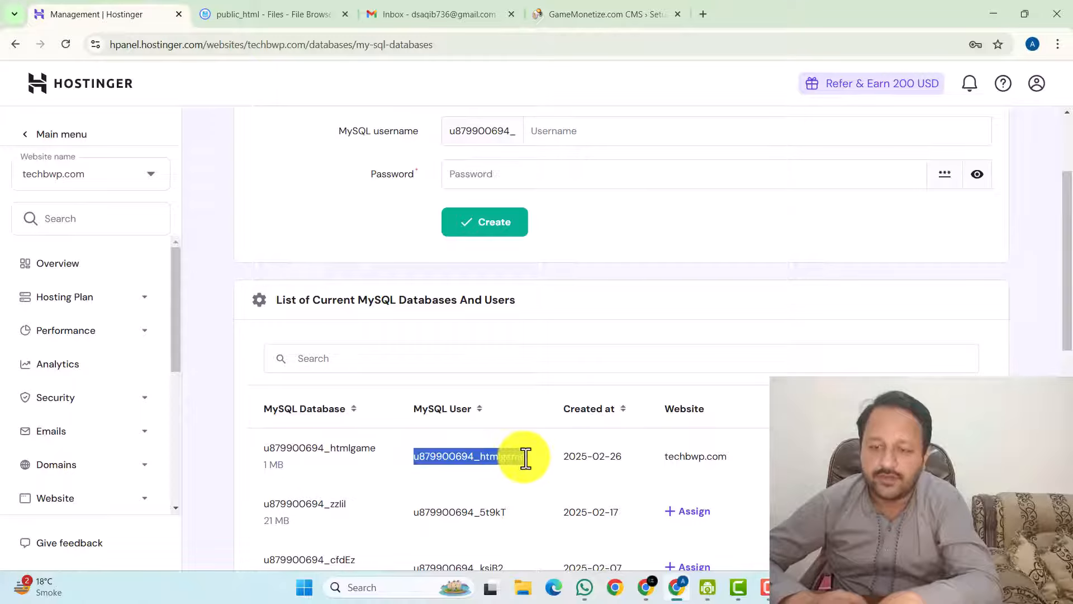
key(ctrl+c)
click(576, 14)
click(427, 328)
key(ctrl+v)
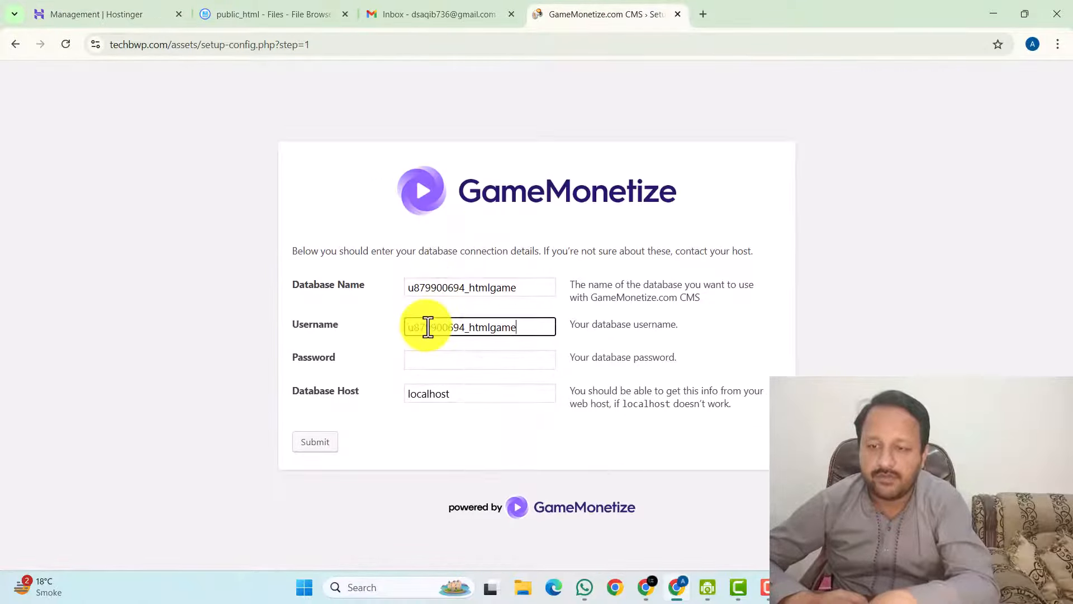
click(428, 359)
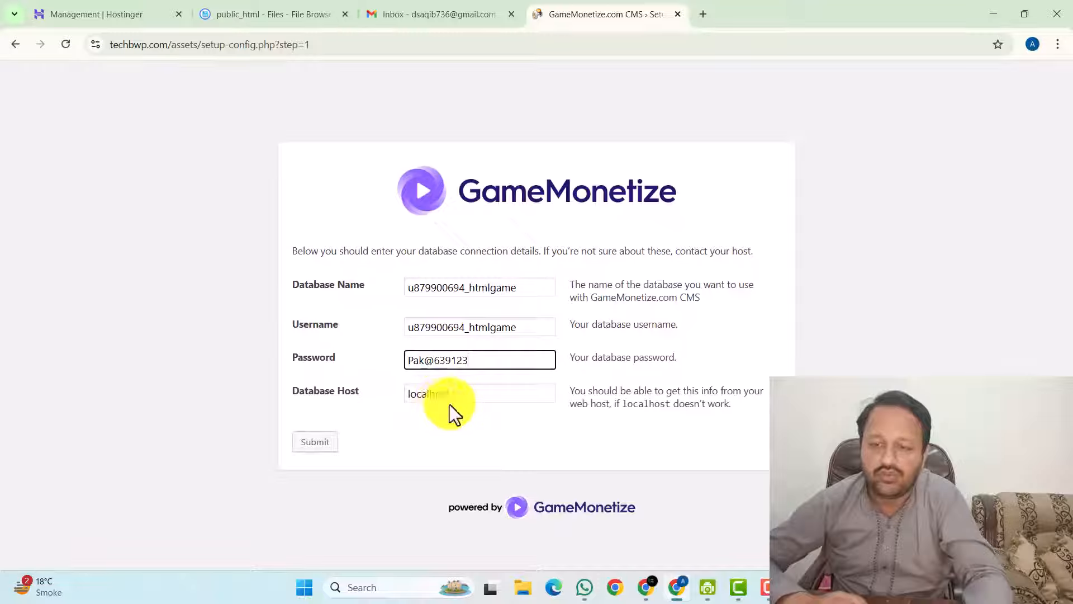
click(321, 441)
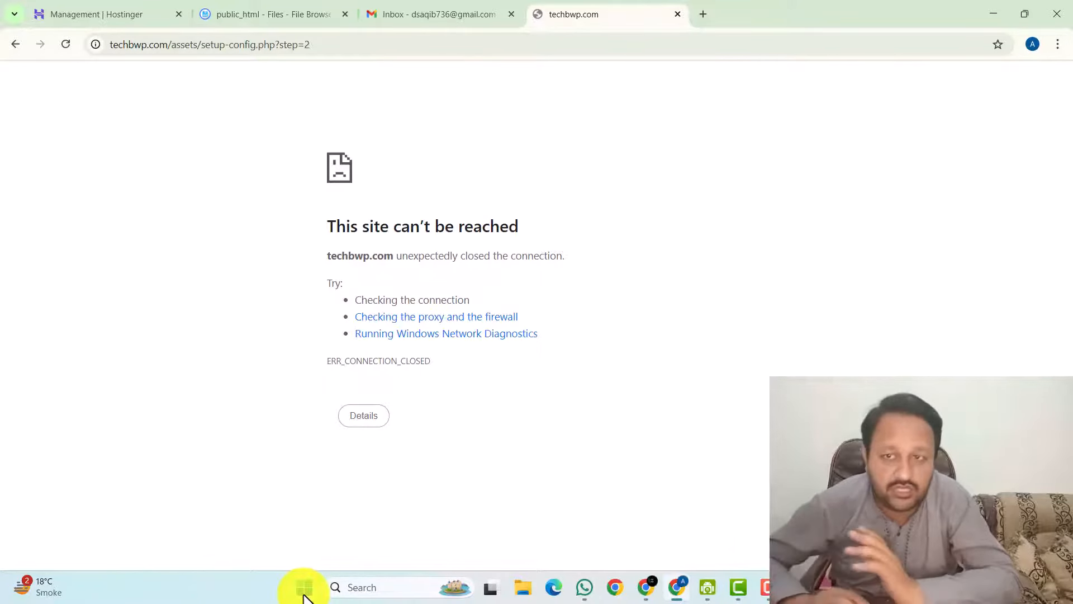
Open the PHP configuration of techbwp.com in Hostinger and change the PHP version to 7.4.
click(62, 14)
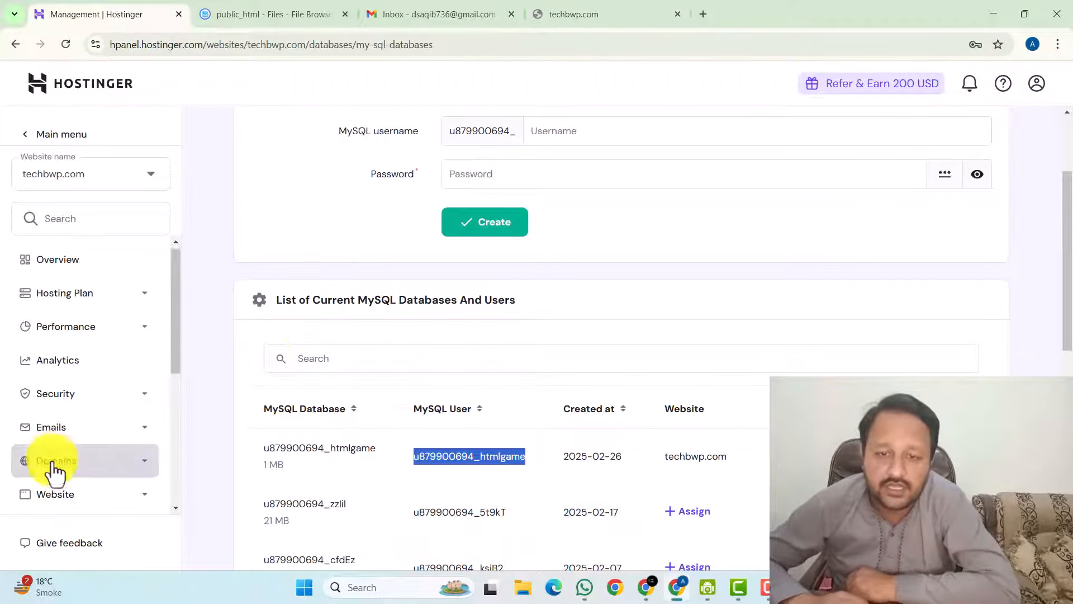
scroll(54, 464, down, 5)
scroll(92, 336, up, 3)
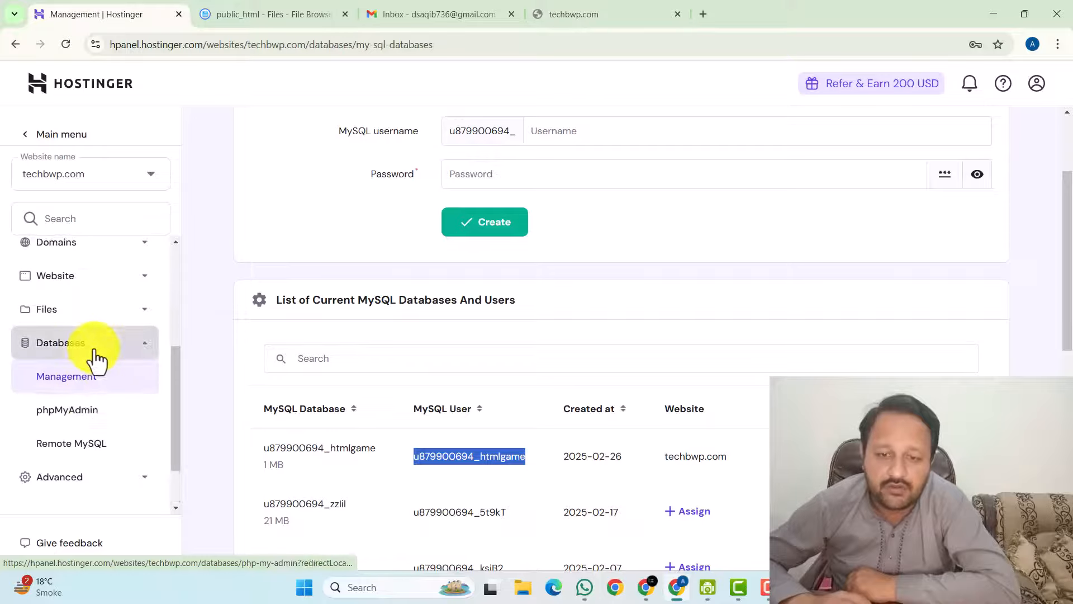
scroll(89, 392, down, 3)
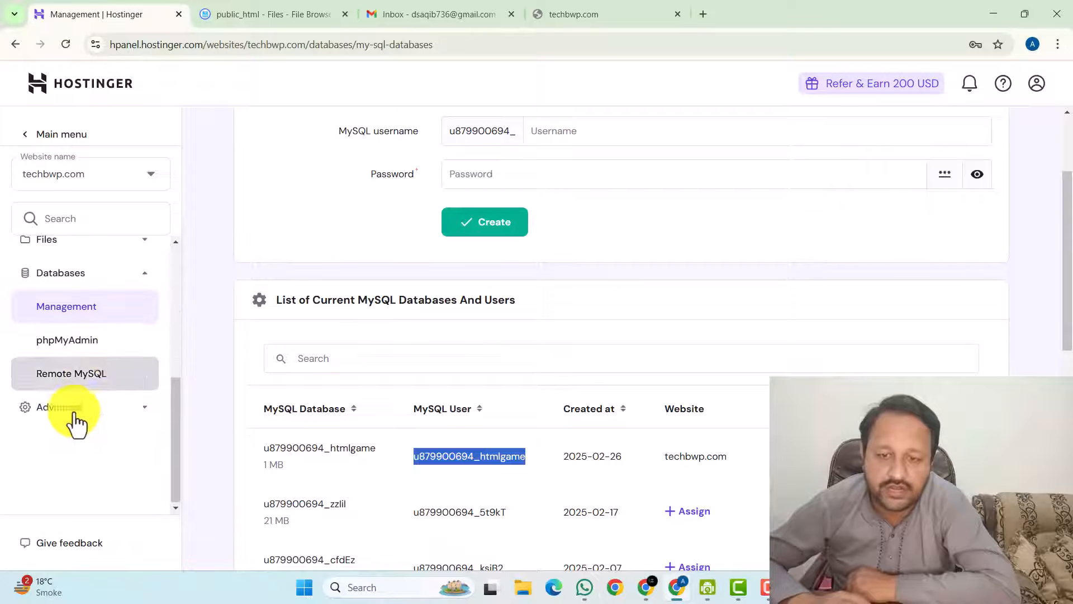
click(84, 414)
scroll(96, 408, down, 2)
scroll(95, 399, up, 4)
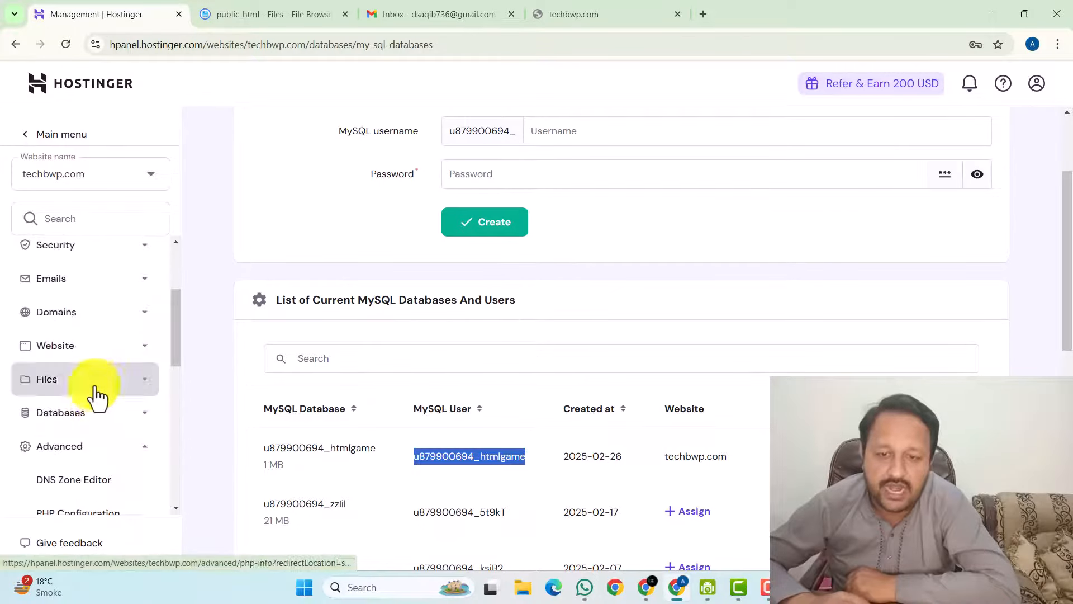
scroll(90, 408, down, 3)
click(101, 388)
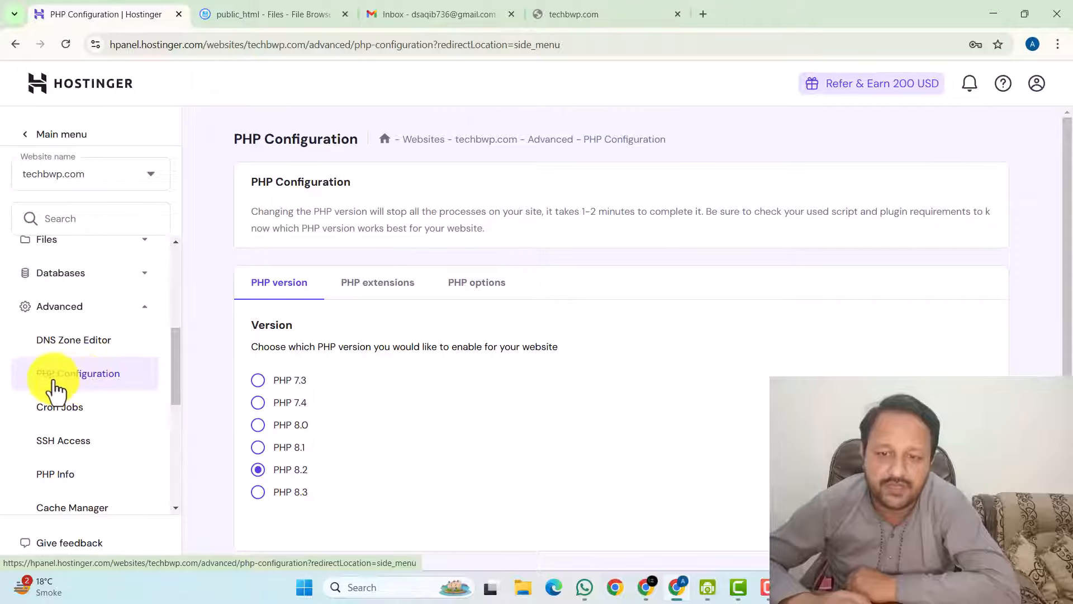
click(259, 403)
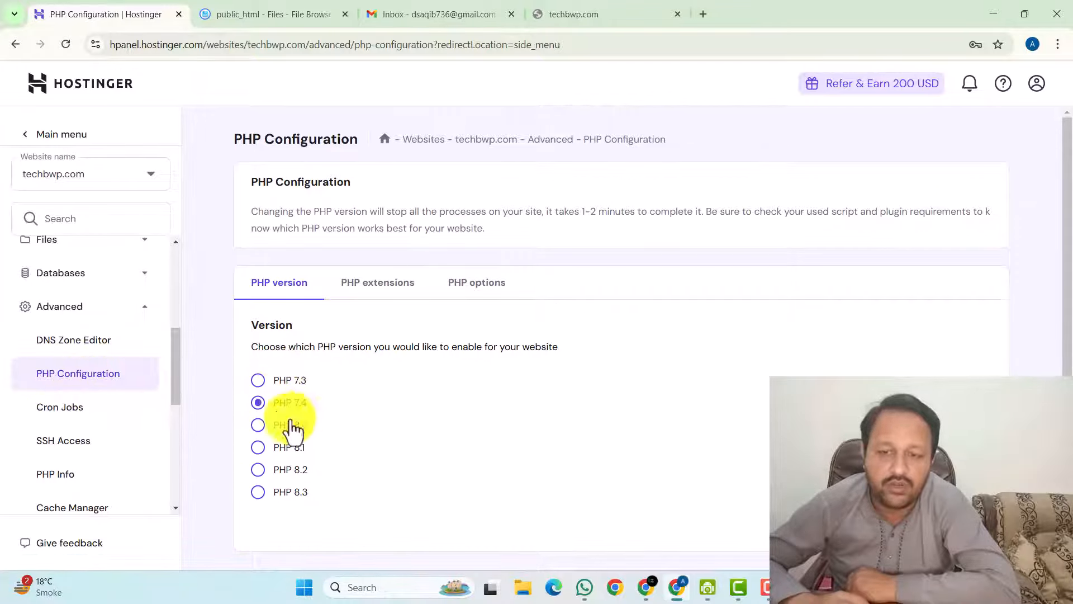
click(960, 520)
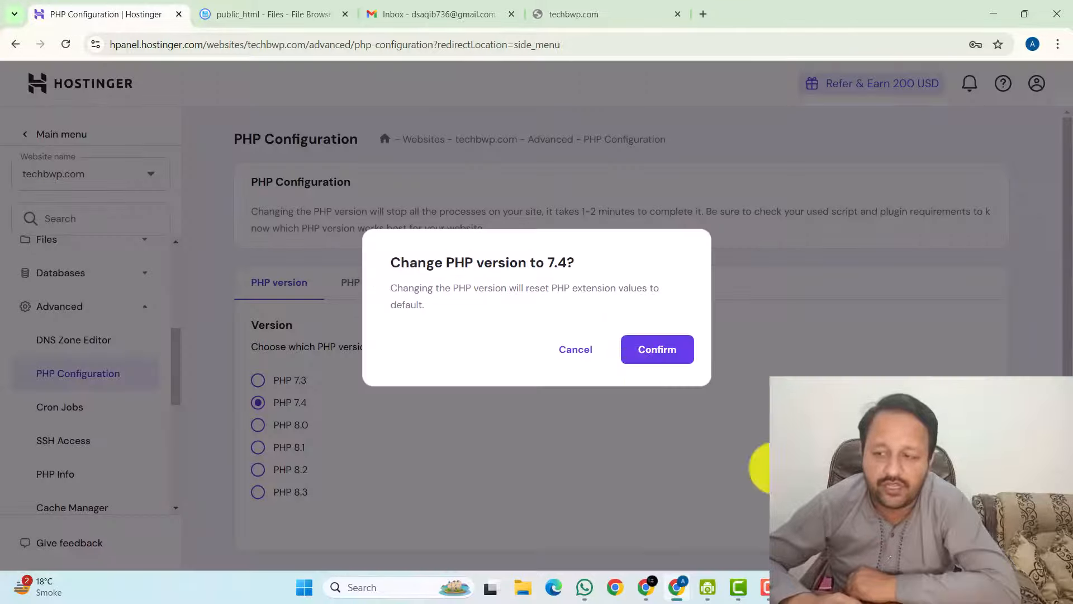
click(641, 350)
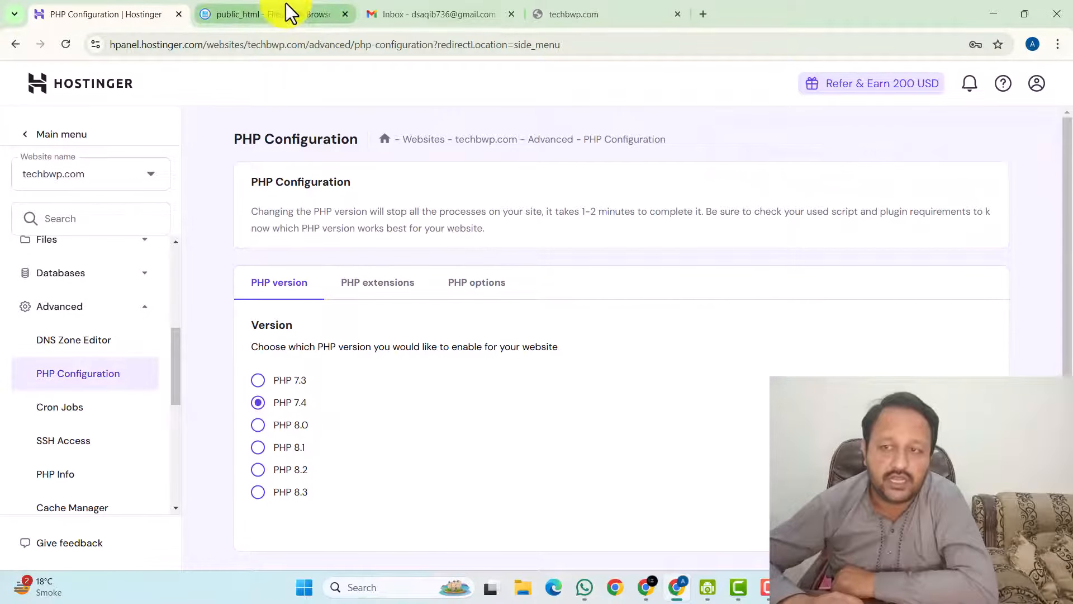
Reload the CMS setup page, resubmitting the database details, and run the install.
click(611, 12)
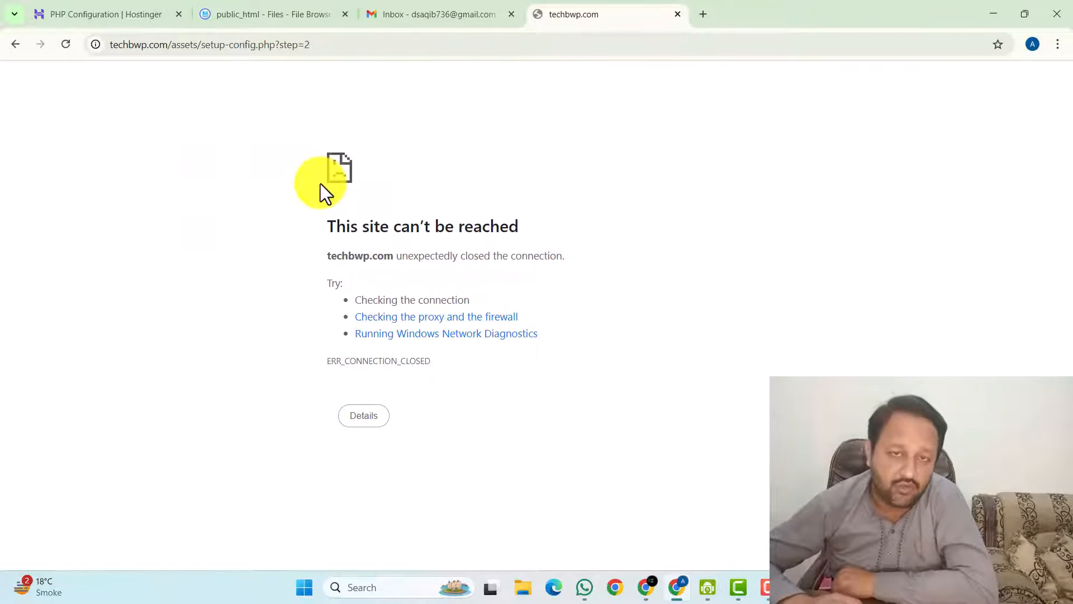
click(63, 46)
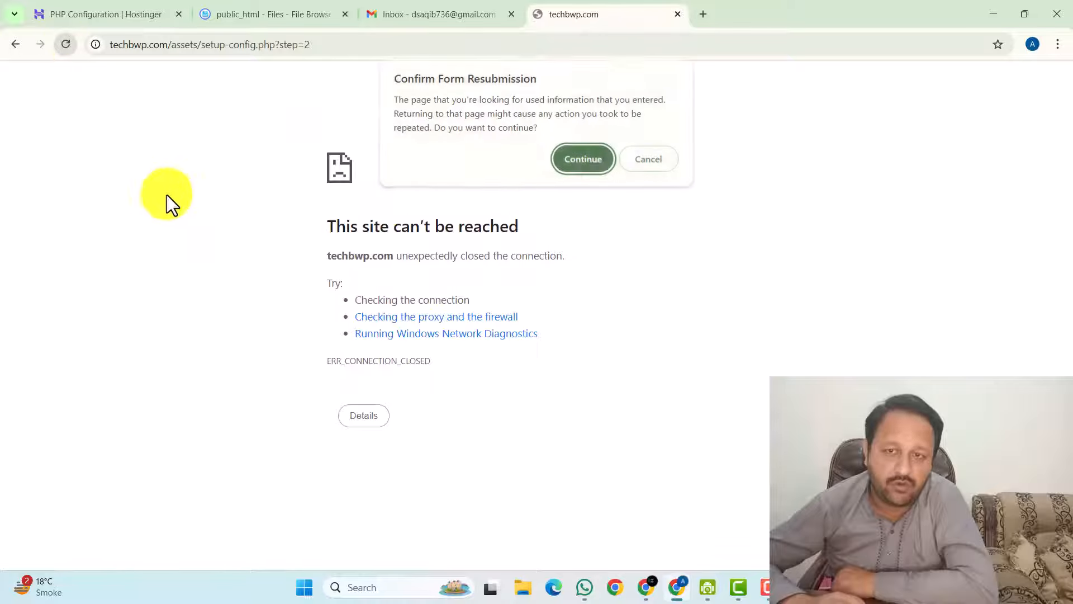
click(580, 155)
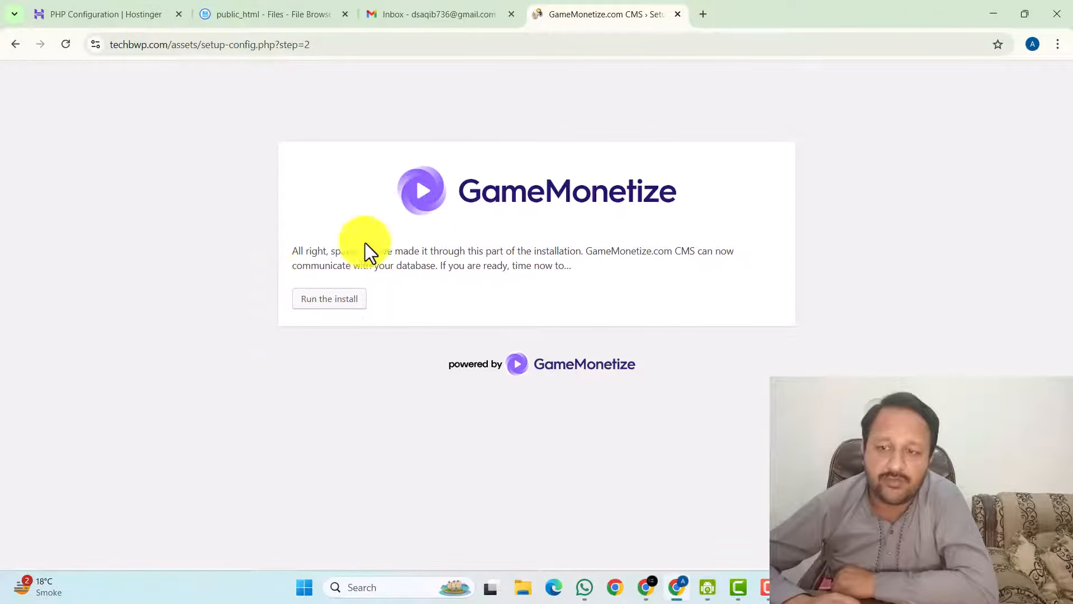
click(328, 300)
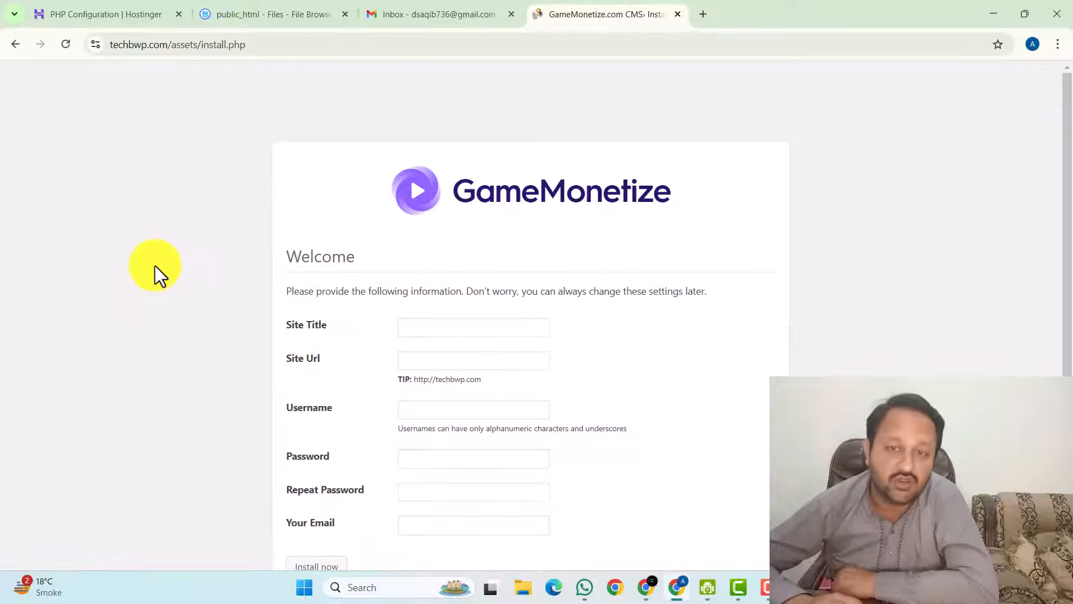
Enter Playing Games as the site title in the CMS installation form.
scroll(293, 330, down, 1)
click(419, 258)
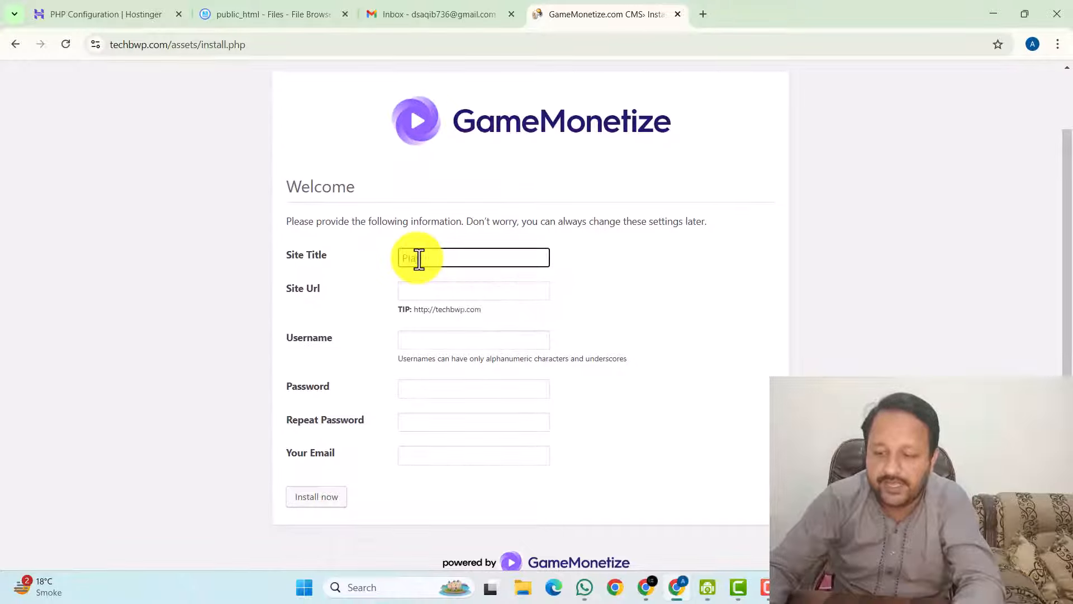
text(Playing Game)
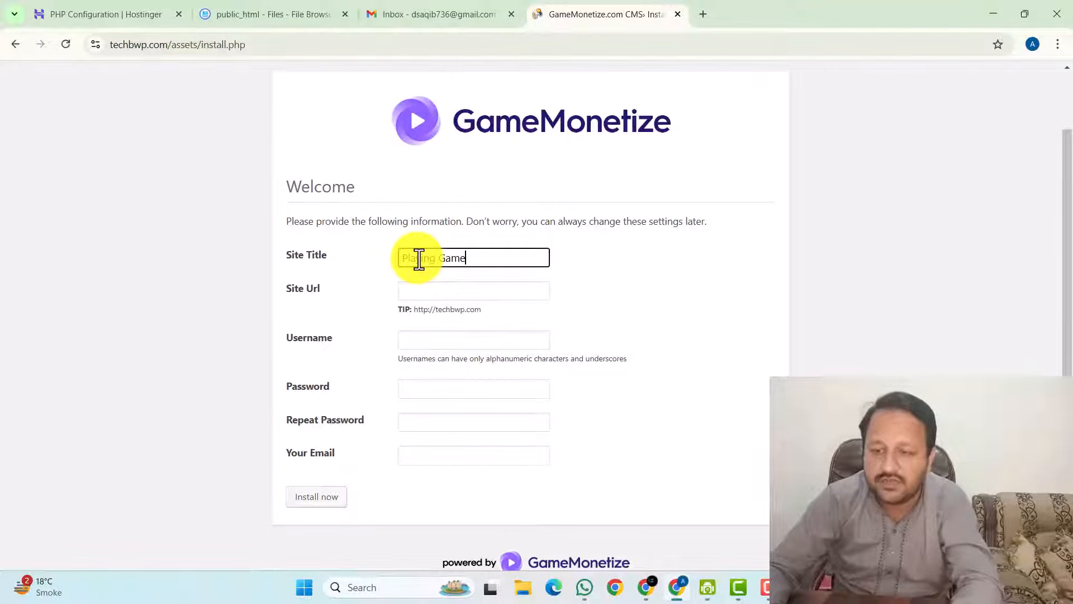
text(s)
click(443, 285)
click(420, 312)
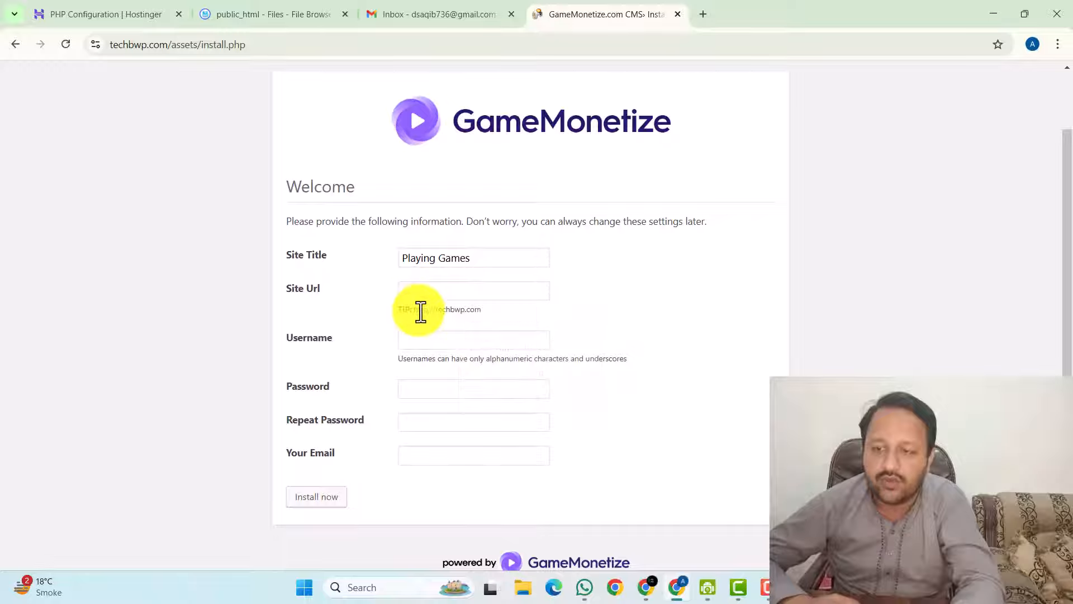
drag(414, 309, 495, 313)
key(ctrl+c)
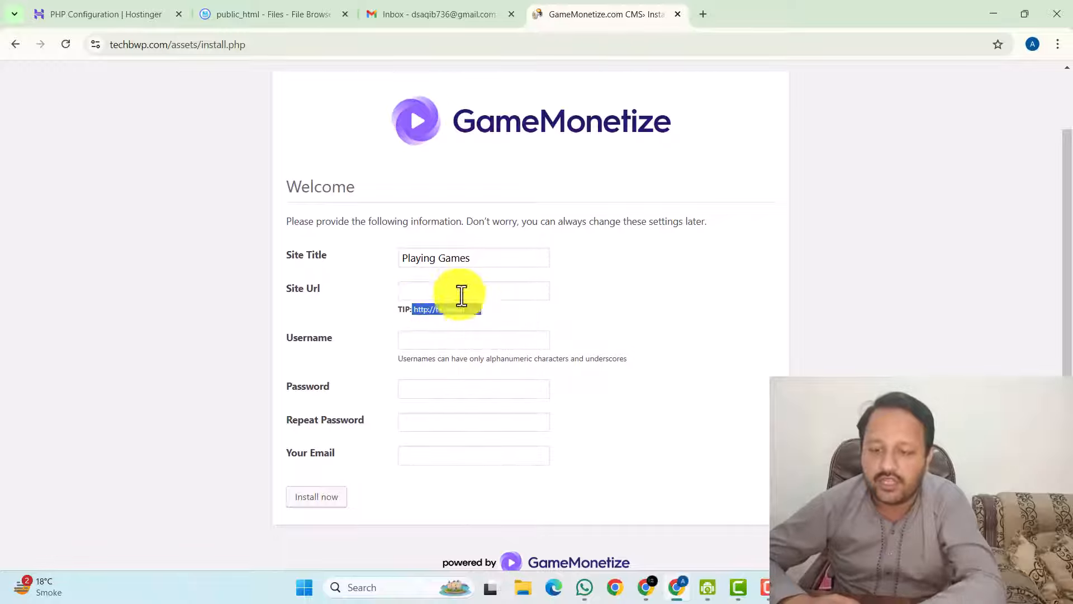
click(432, 288)
key(ctrl+v)
click(424, 292)
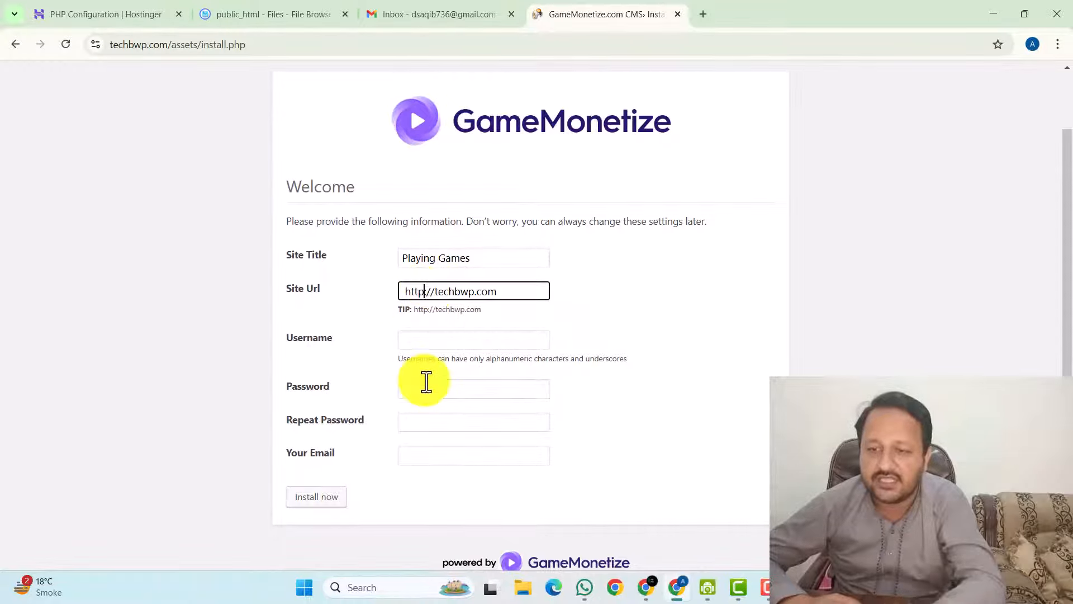
text(s)
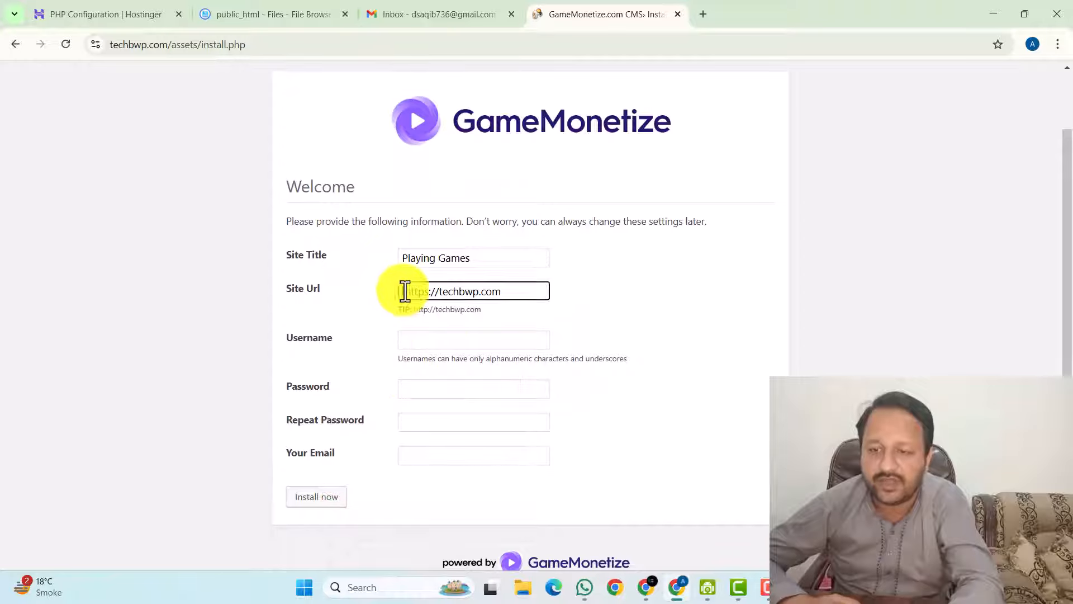
key(Delete)
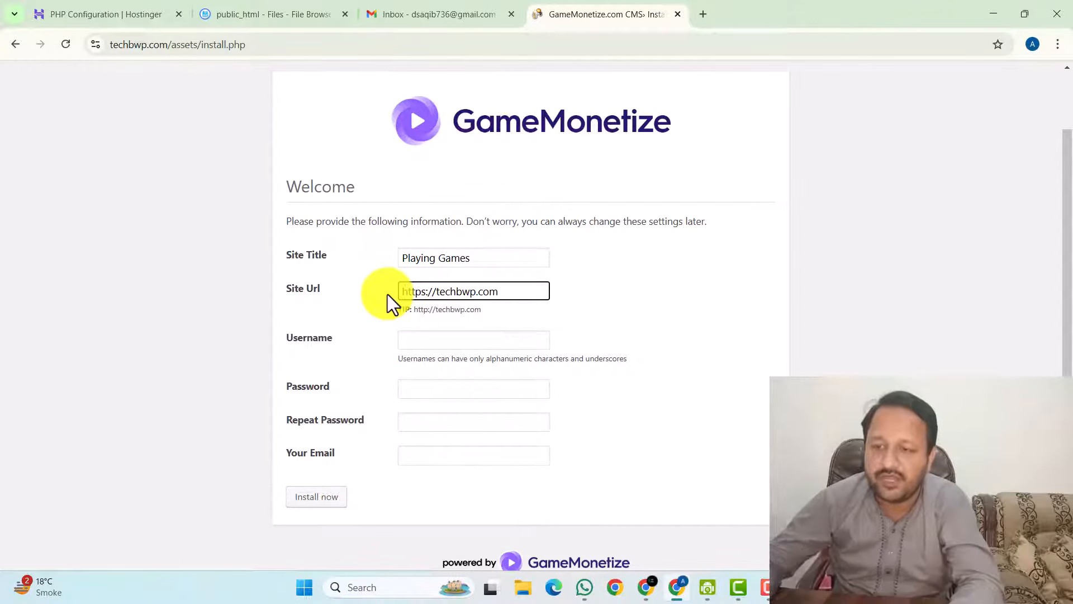
Enter admin as the username, and fill in the account password and its repetition in the installation form.
click(435, 344)
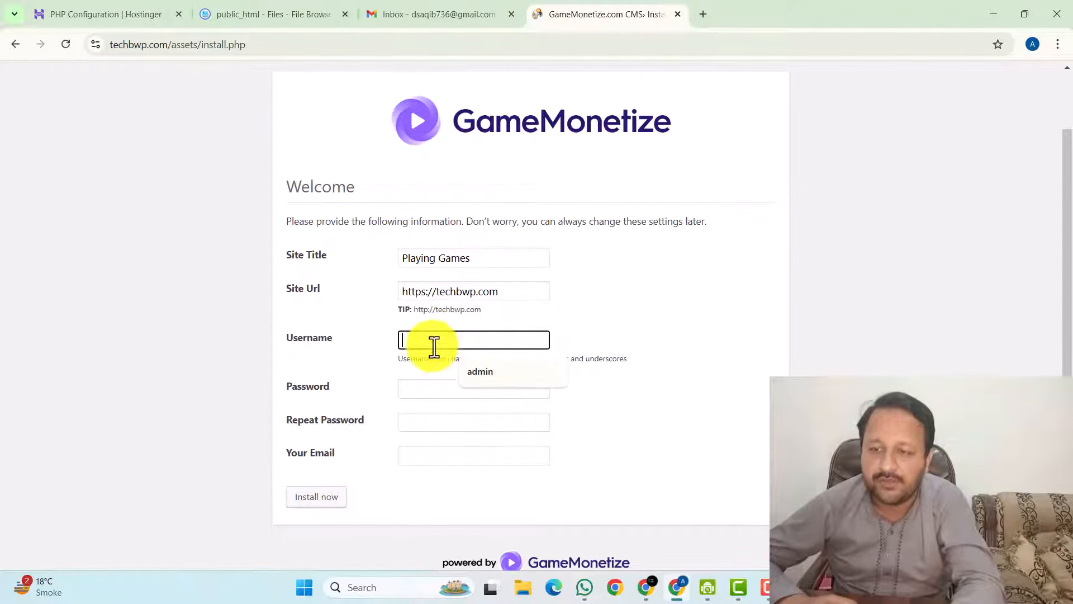
click(473, 372)
click(428, 392)
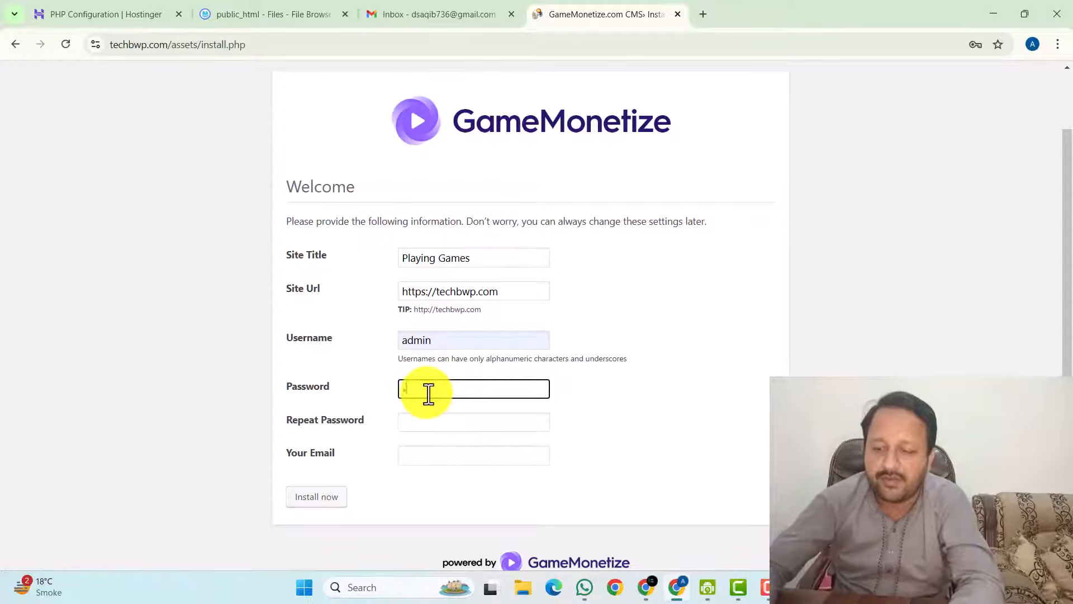
text(••••)
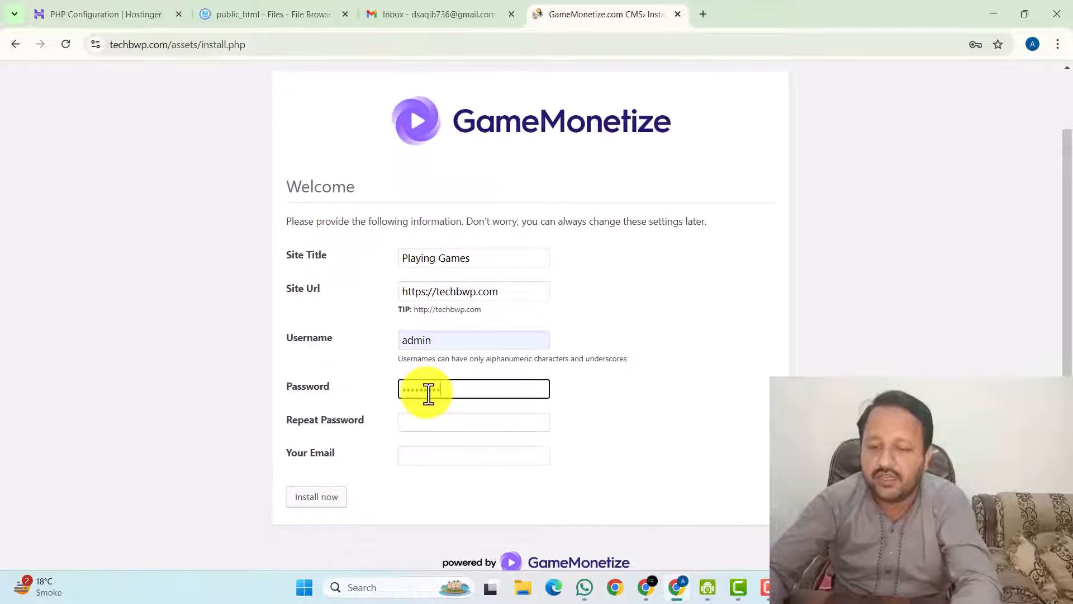
text(•)
key(Tab)
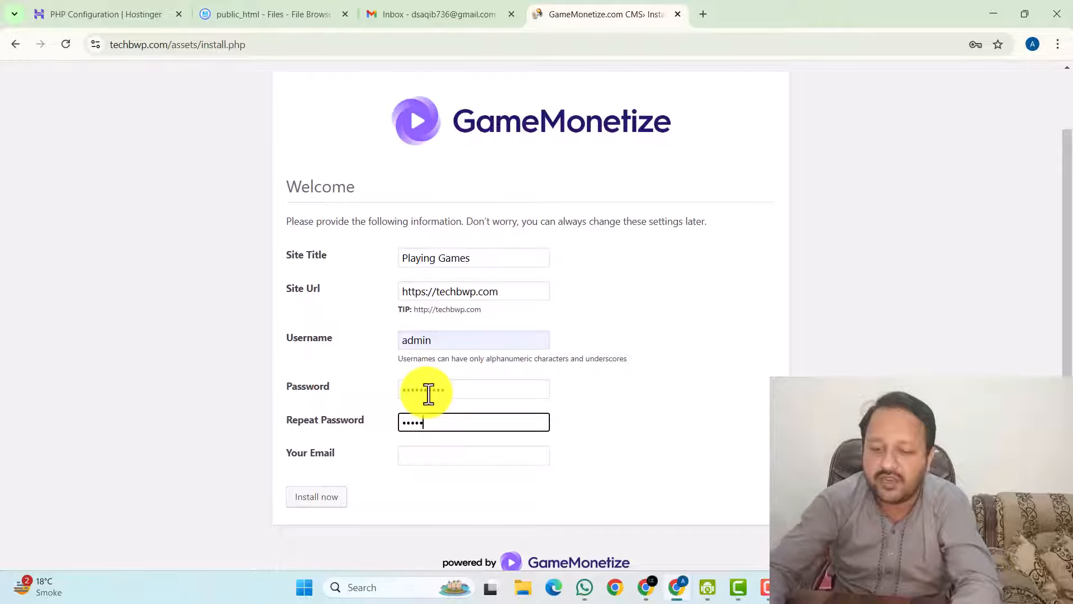
text(••••••••••)
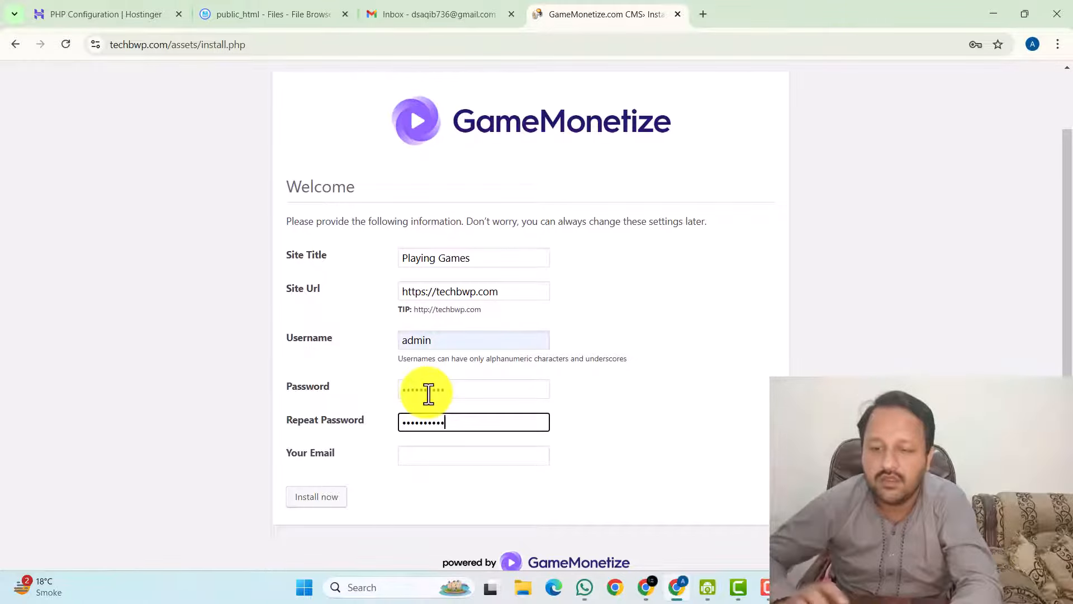
Fill in the administrator's e-mail with the suggested address and run the CMS installation.
click(431, 454)
click(468, 484)
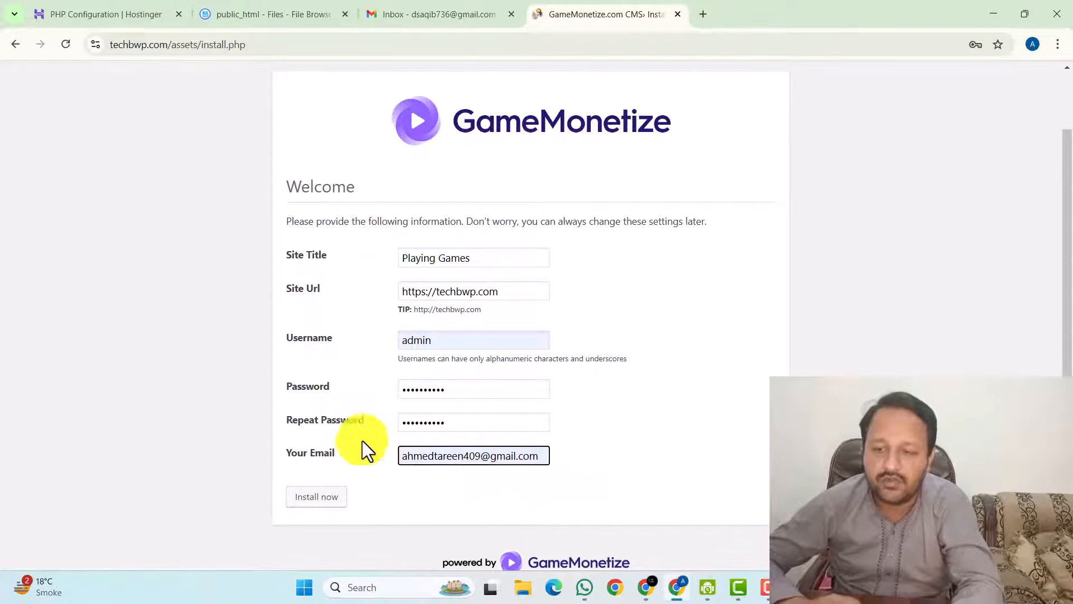
click(318, 498)
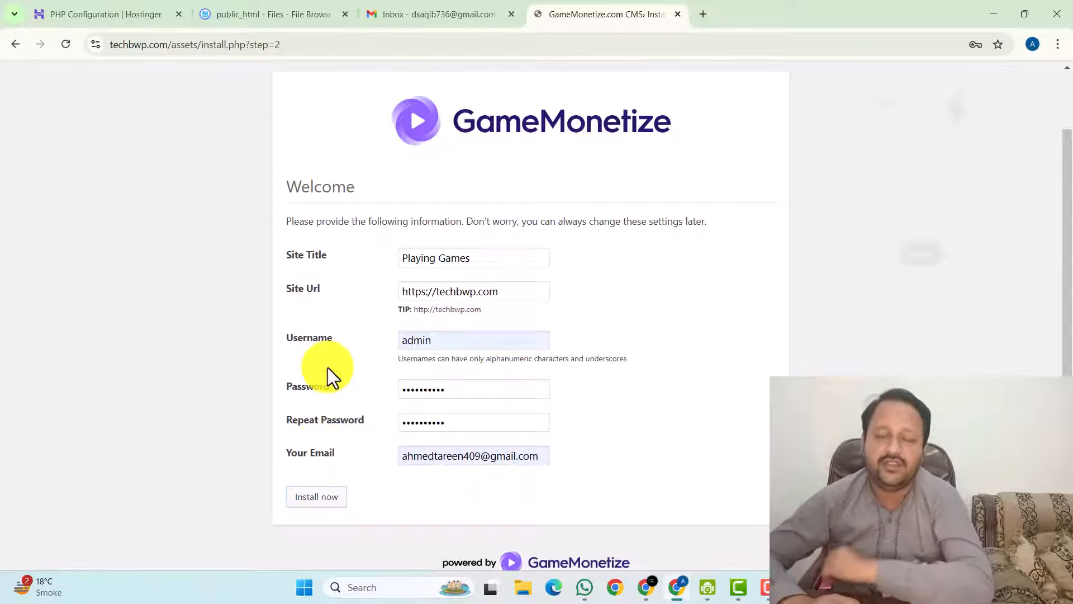
click(917, 256)
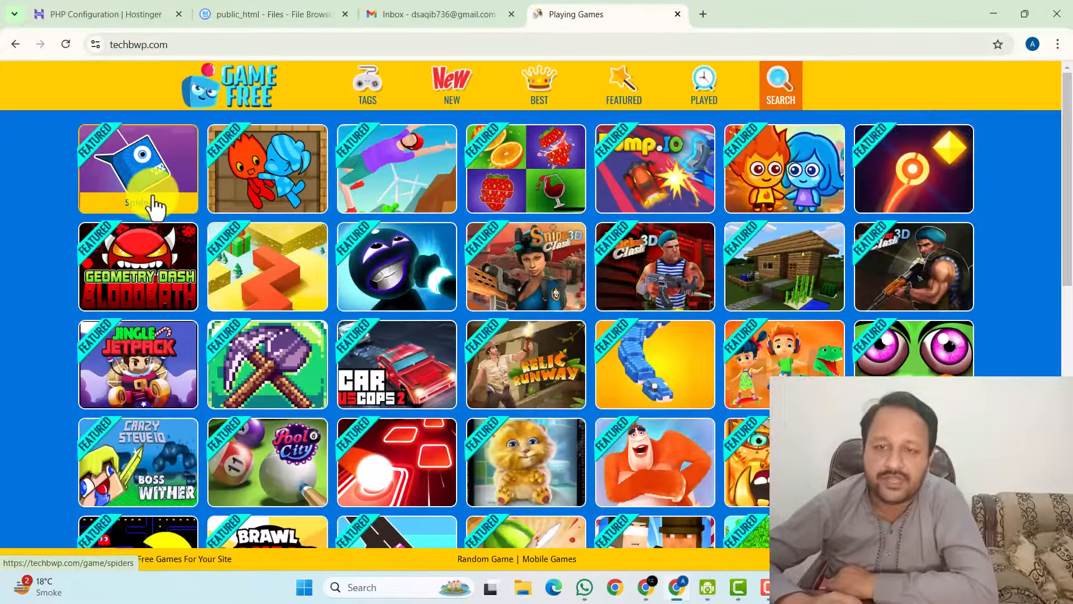
Look through the game thumbnails on the home page of the newly installed site.
scroll(26, 196, down, 15)
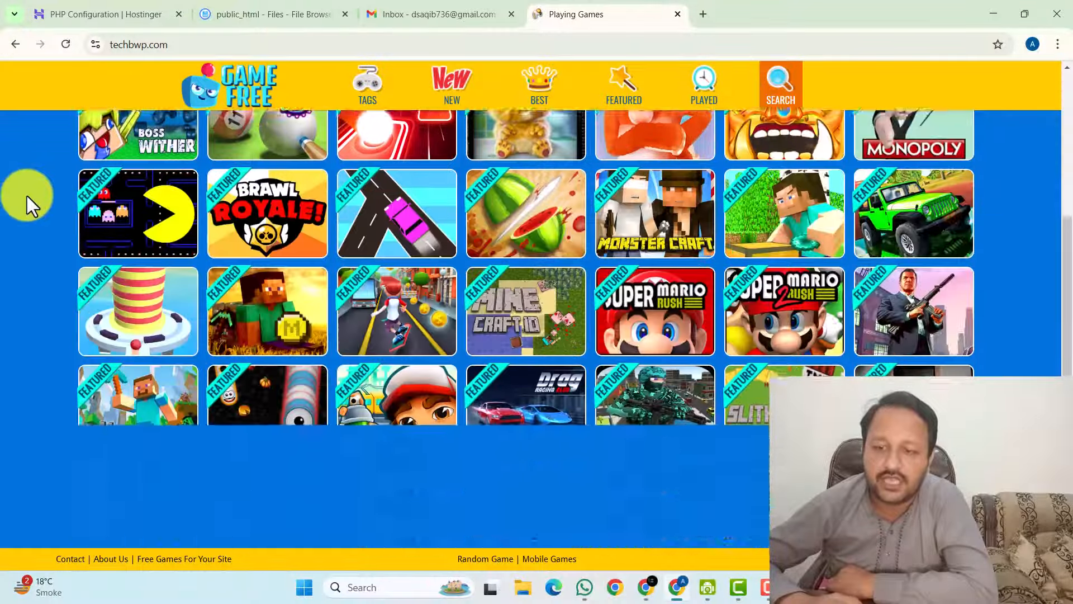
scroll(26, 196, down, 10)
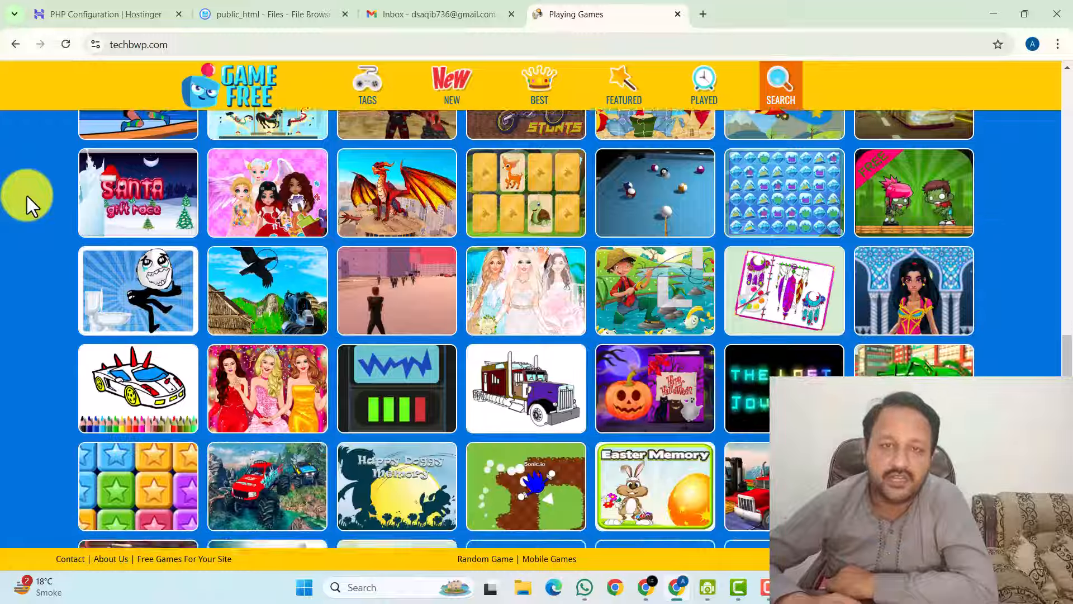
scroll(27, 195, down, 2)
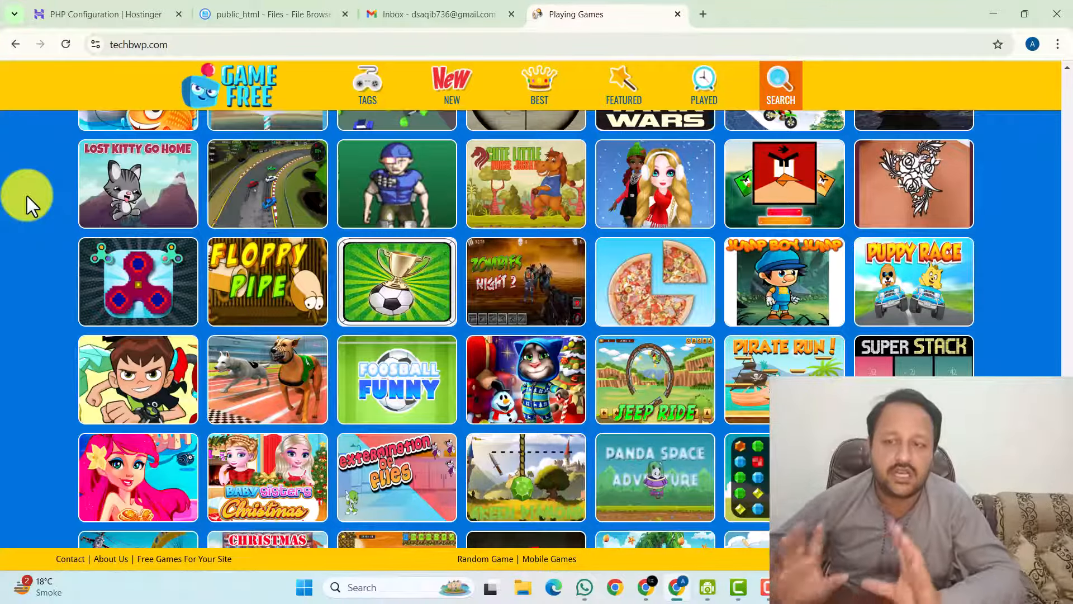
scroll(27, 196, down, 5)
scroll(28, 197, down, 20)
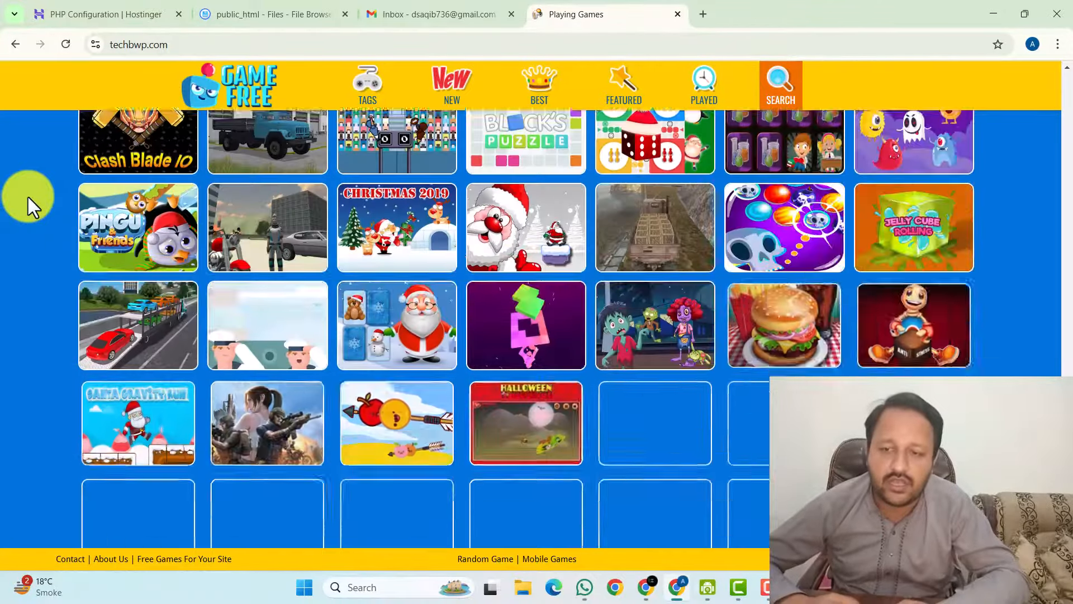
scroll(28, 197, down, 20)
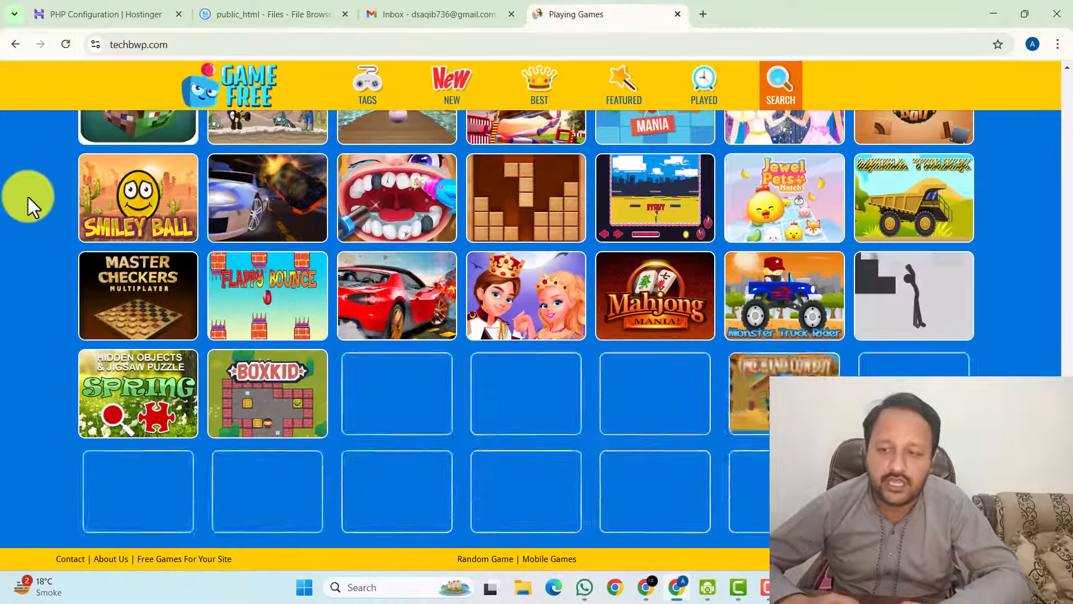
scroll(28, 197, down, 3)
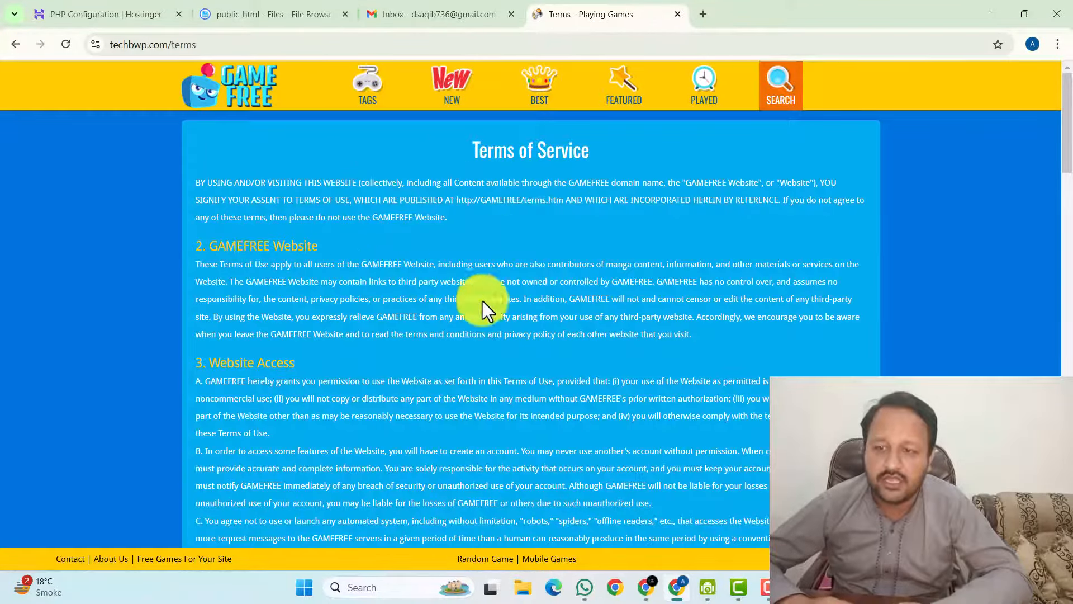
Read through the site's Terms of Service and Privacy Policy pages, and return to the home page.
scroll(414, 305, down, 10)
scroll(413, 303, down, 5)
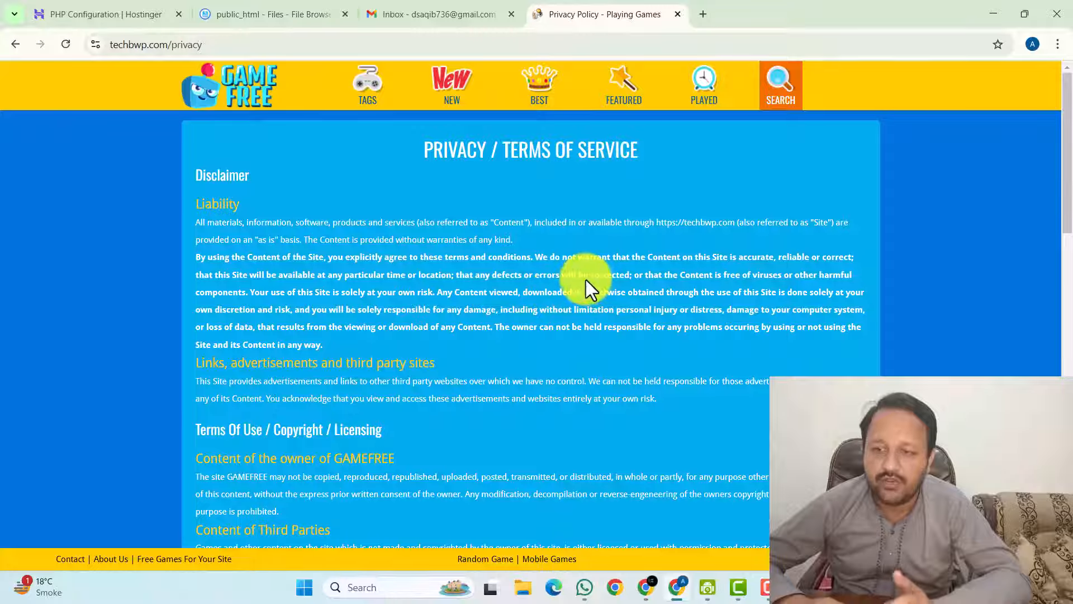
scroll(587, 281, down, 8)
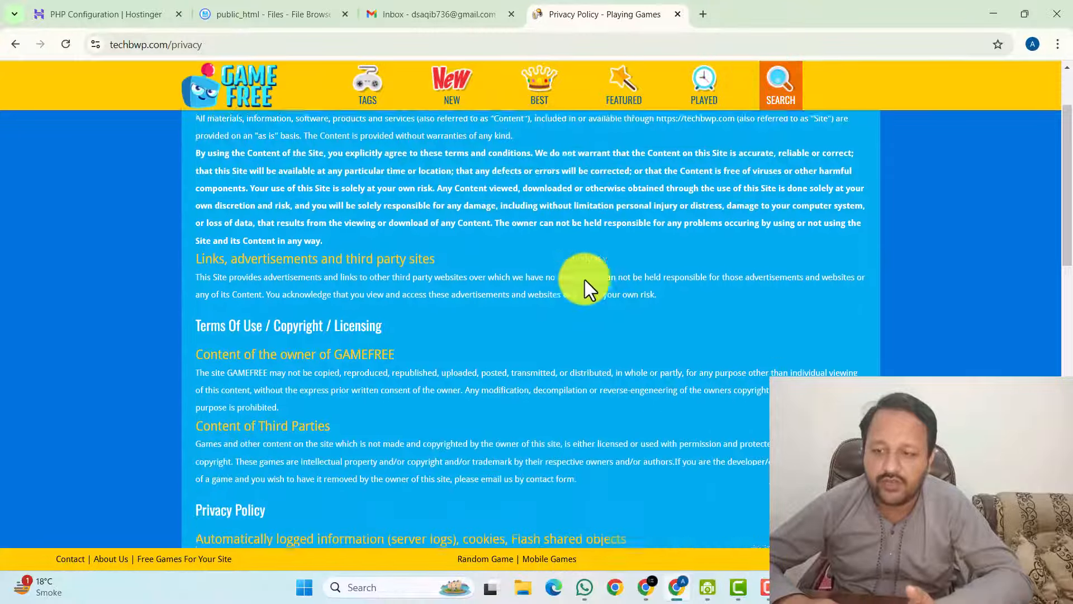
scroll(585, 279, down, 10)
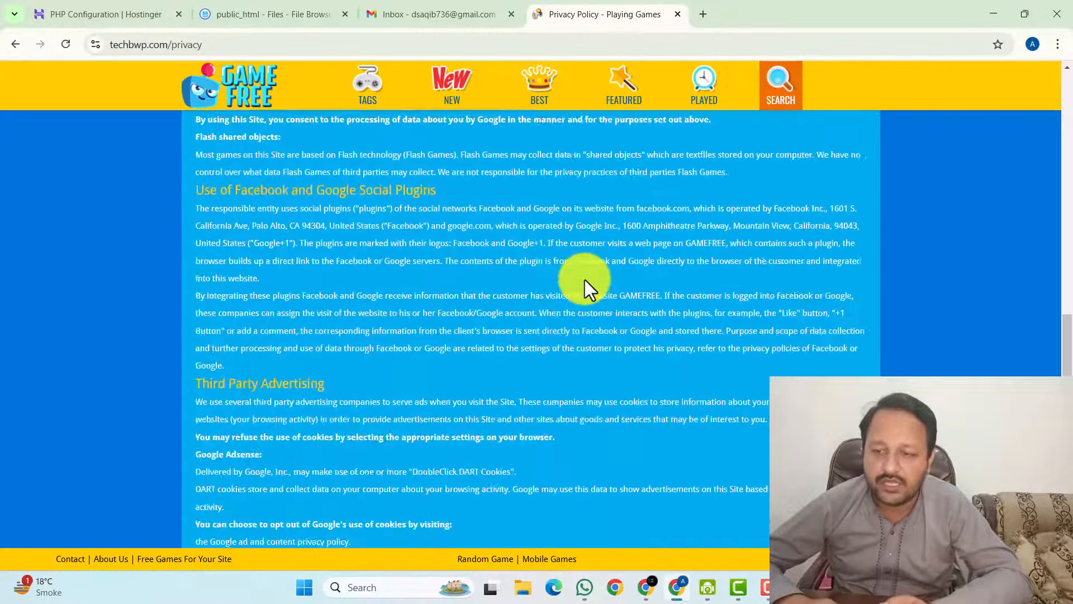
scroll(584, 280, up, 10)
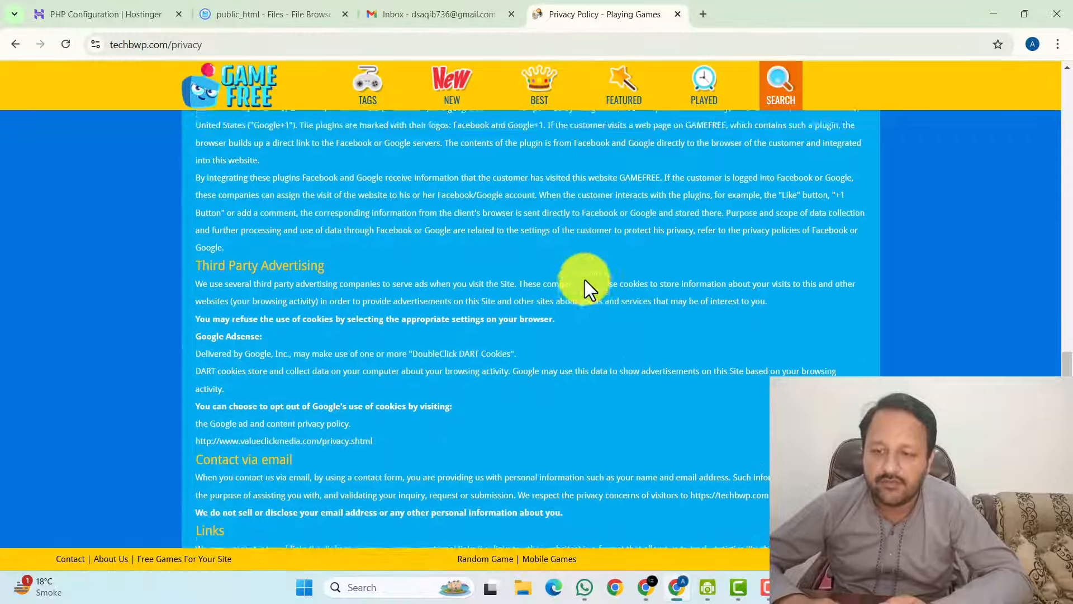
scroll(584, 280, down, 10)
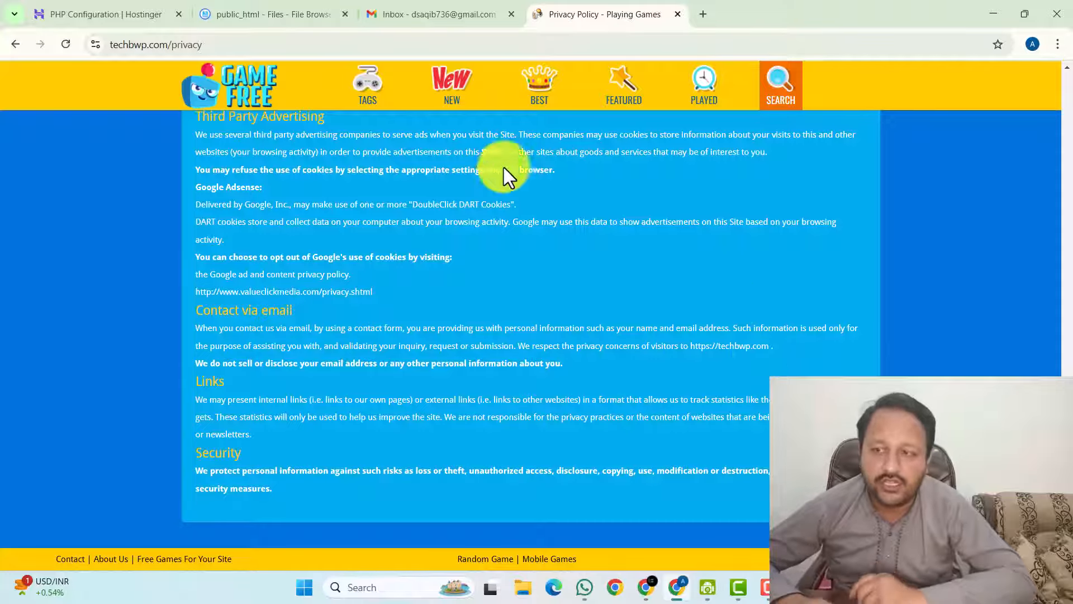
key(alt+Left)
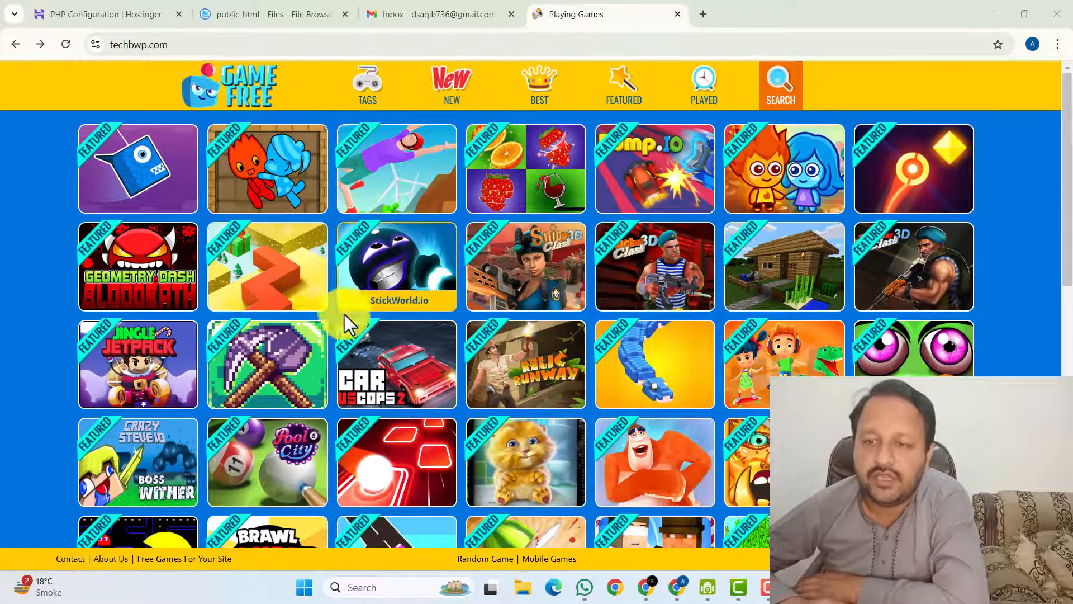
click(218, 43)
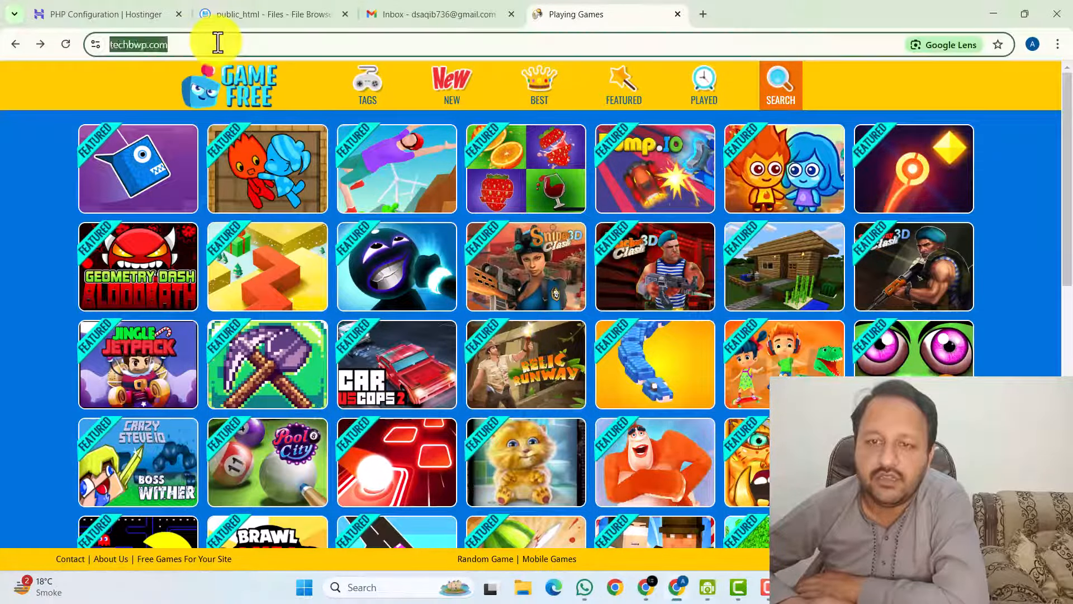
click(271, 43)
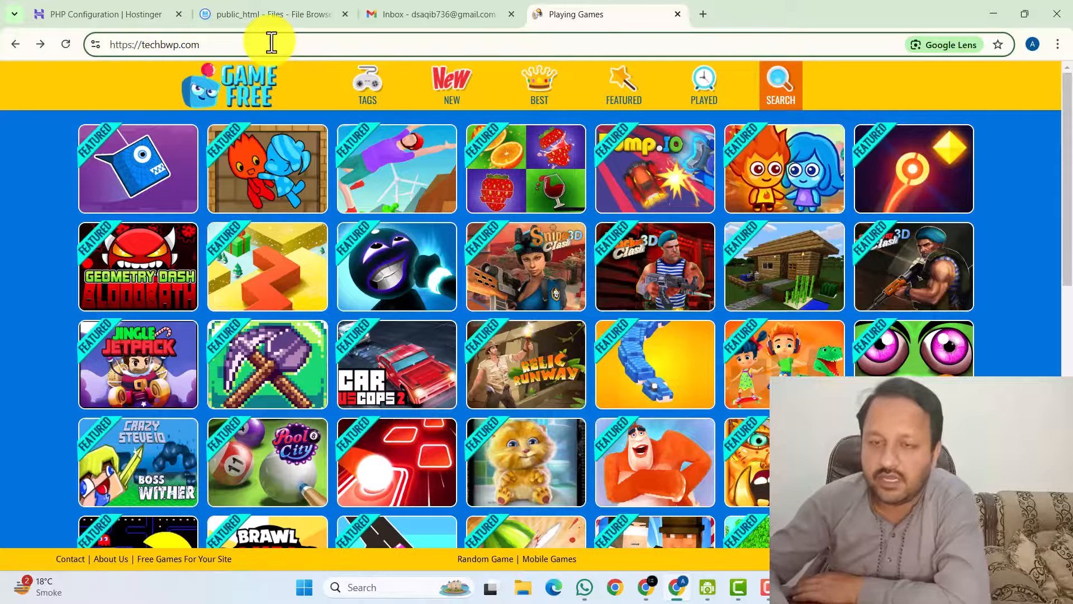
text(/login)
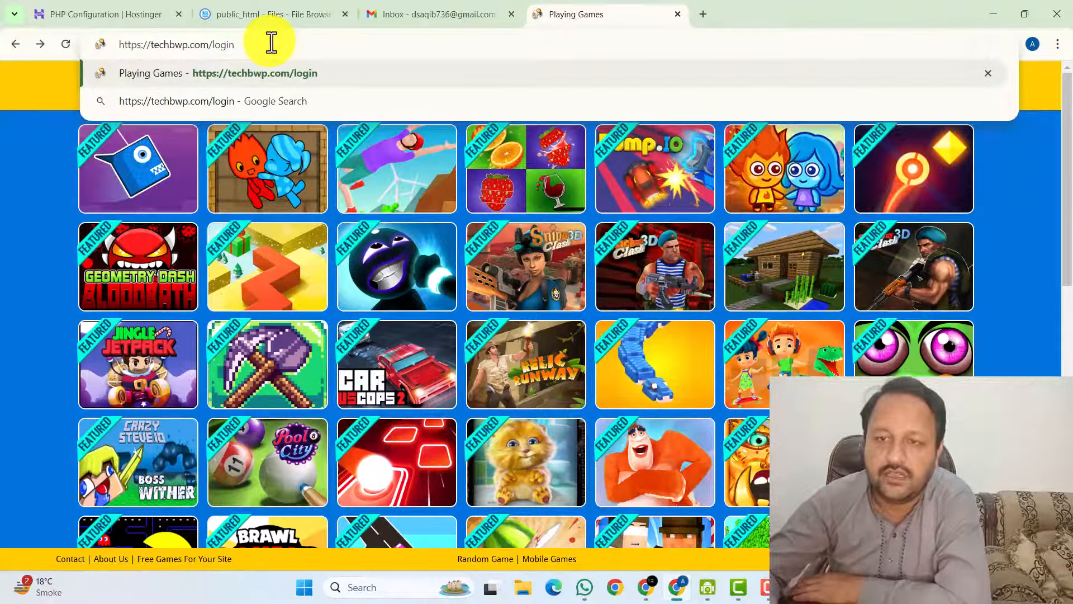
key(Return)
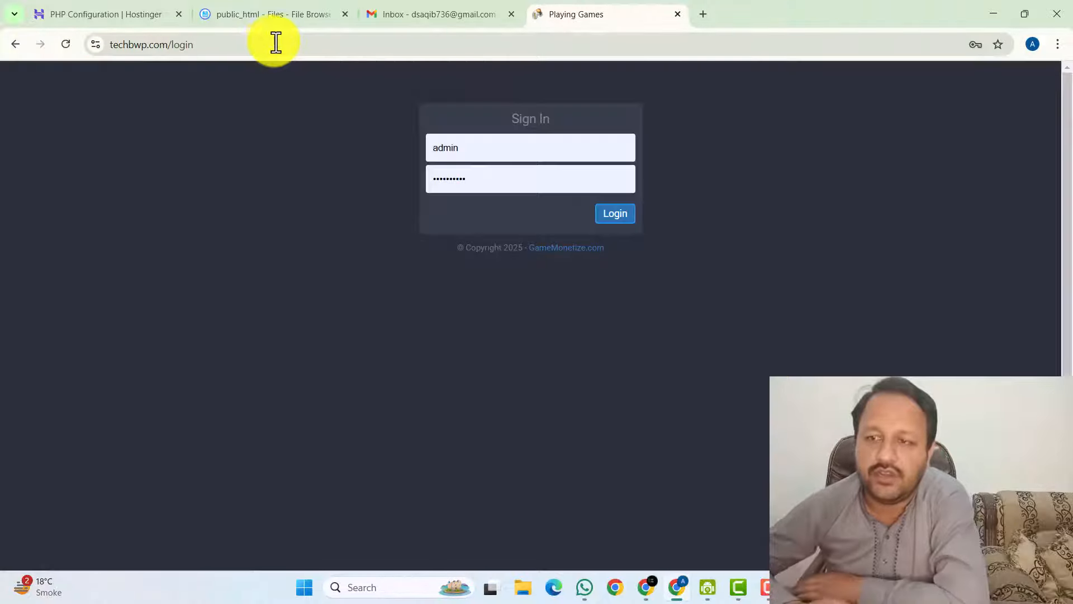
click(614, 226)
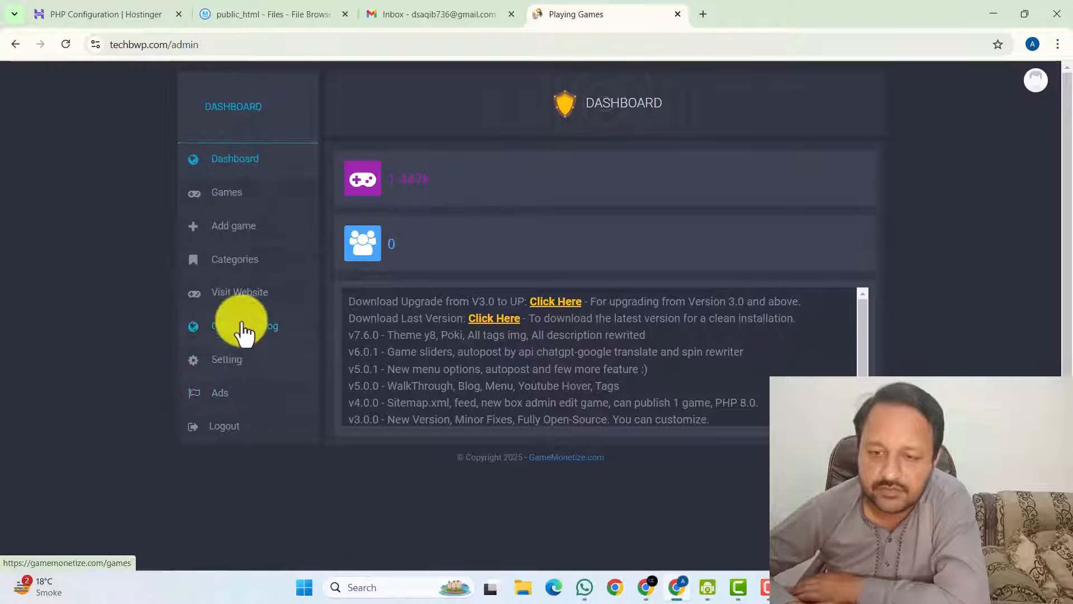
Review the site settings in the admin dashboard, and view the GameMonetize games catalog before closing it.
click(240, 366)
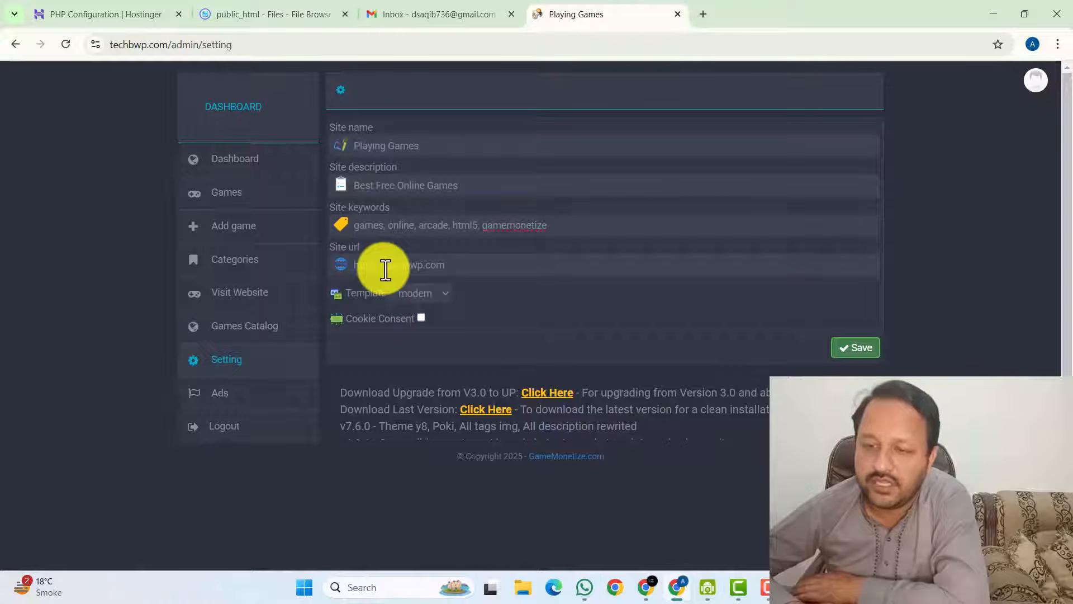
click(235, 330)
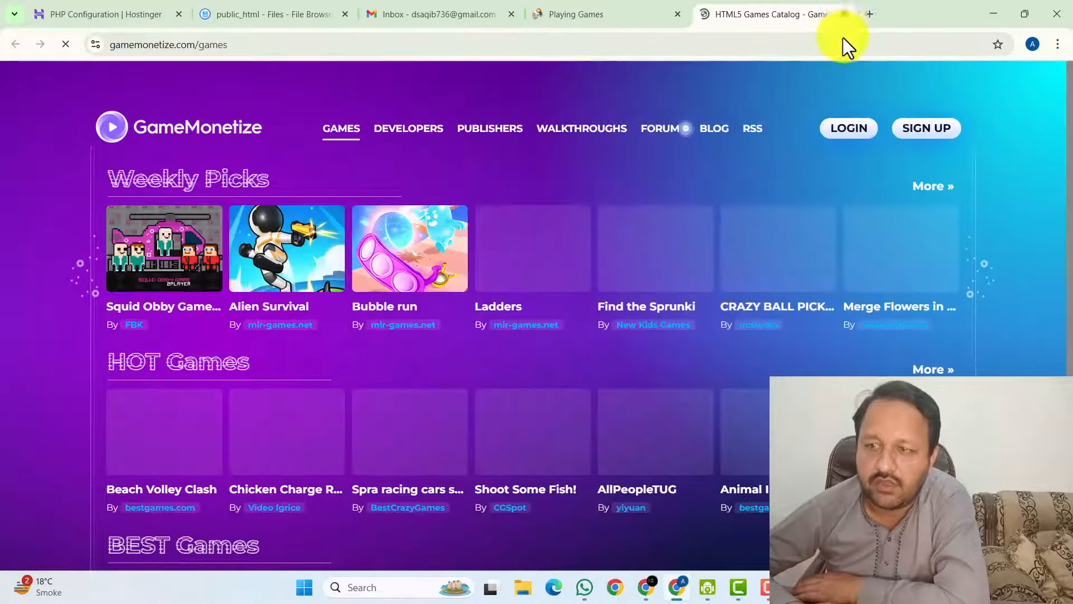
click(844, 15)
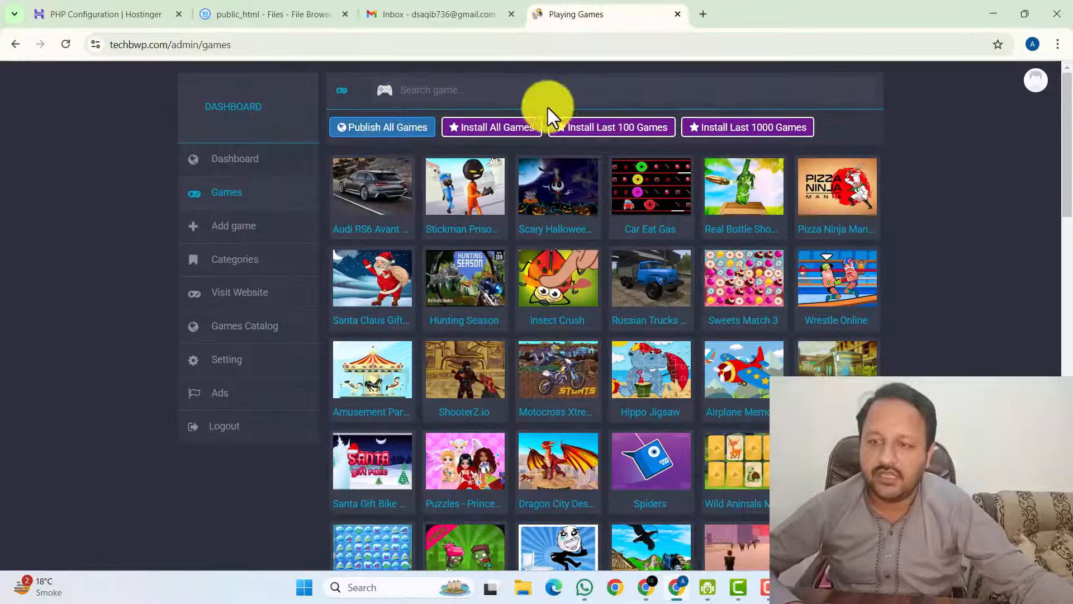
Install the last 100 games from the admin games page, and open the ad code settings.
click(613, 134)
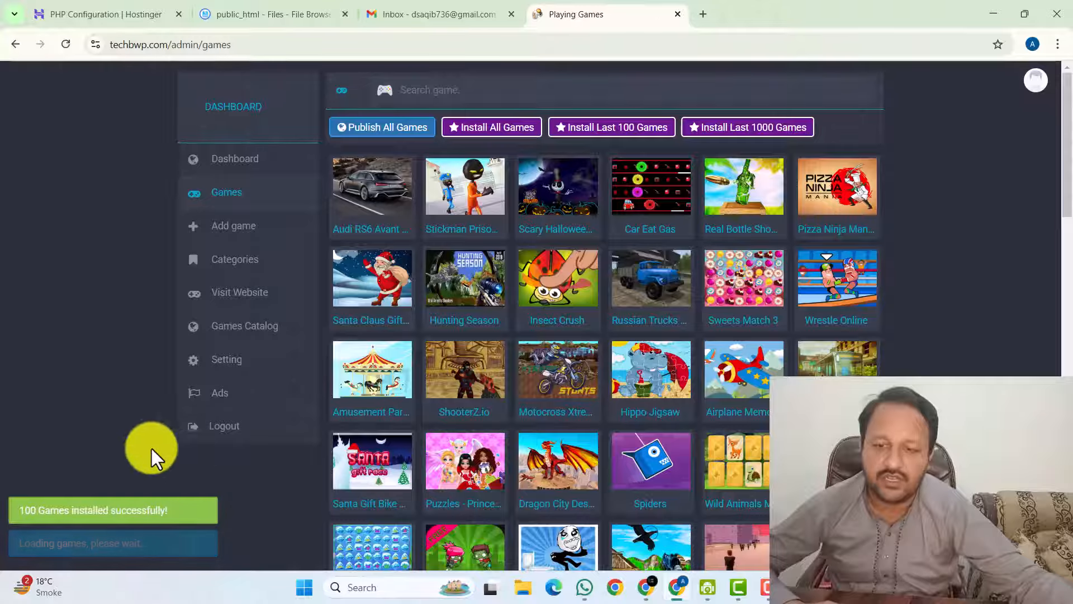
click(211, 413)
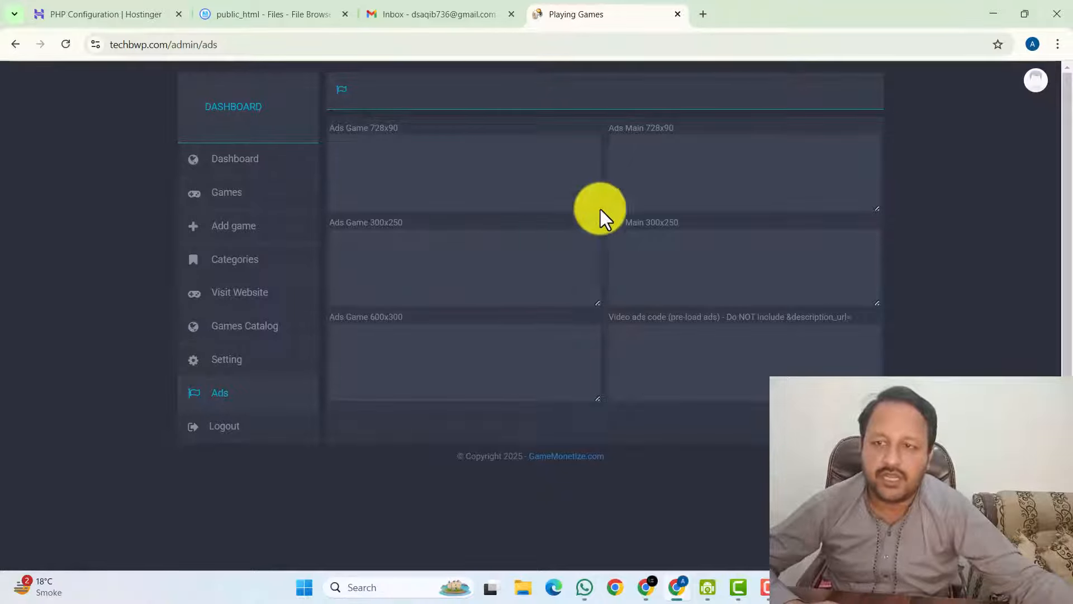
Open a separate Chrome window with the "Pak Green Tick 31" profile.
click(614, 587)
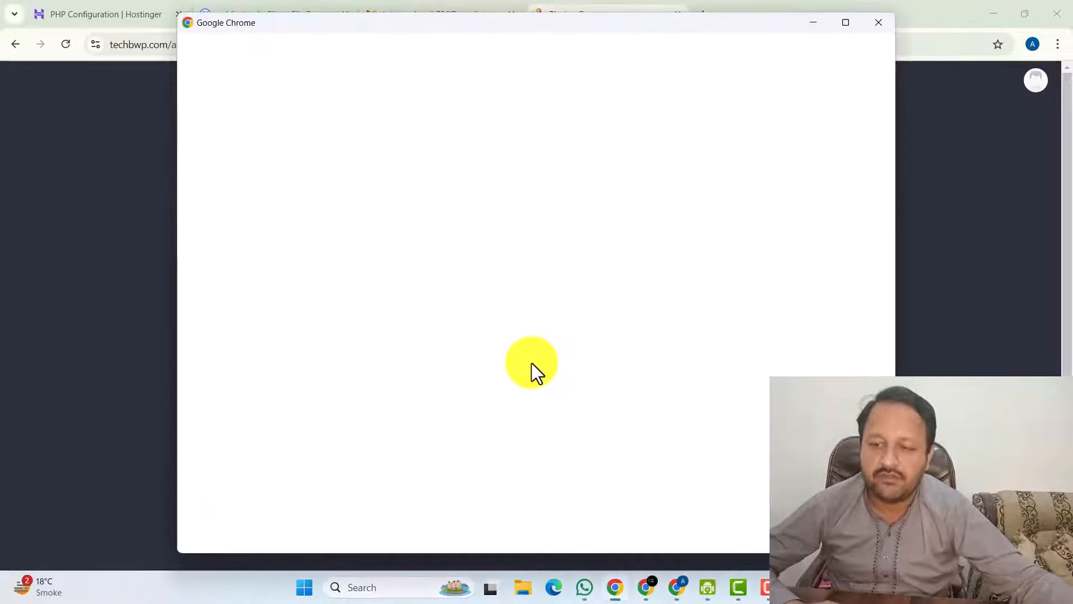
scroll(525, 358, down, 10)
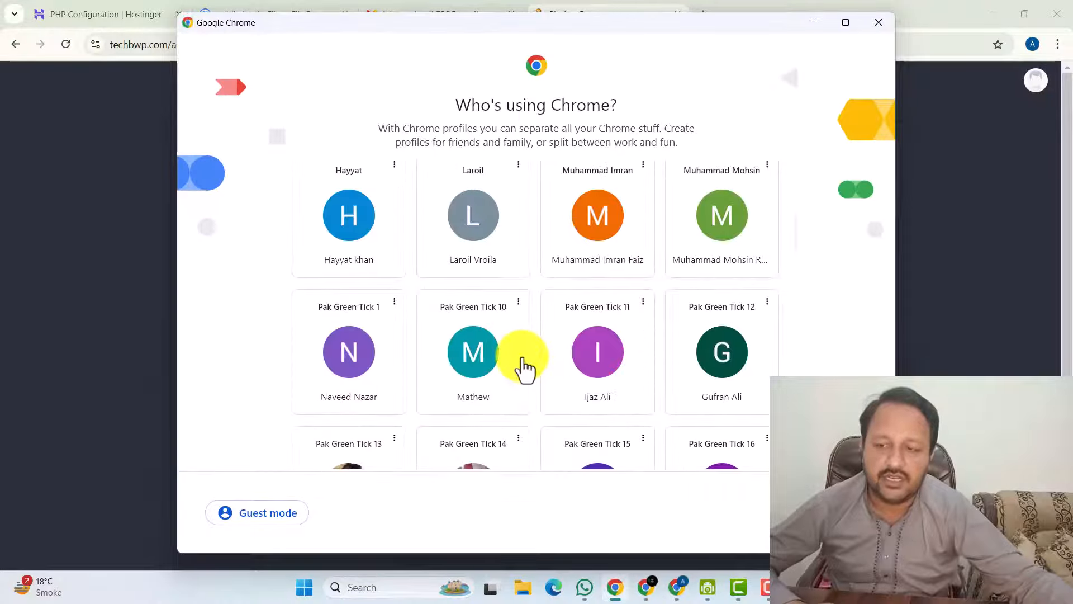
scroll(525, 369, down, 2)
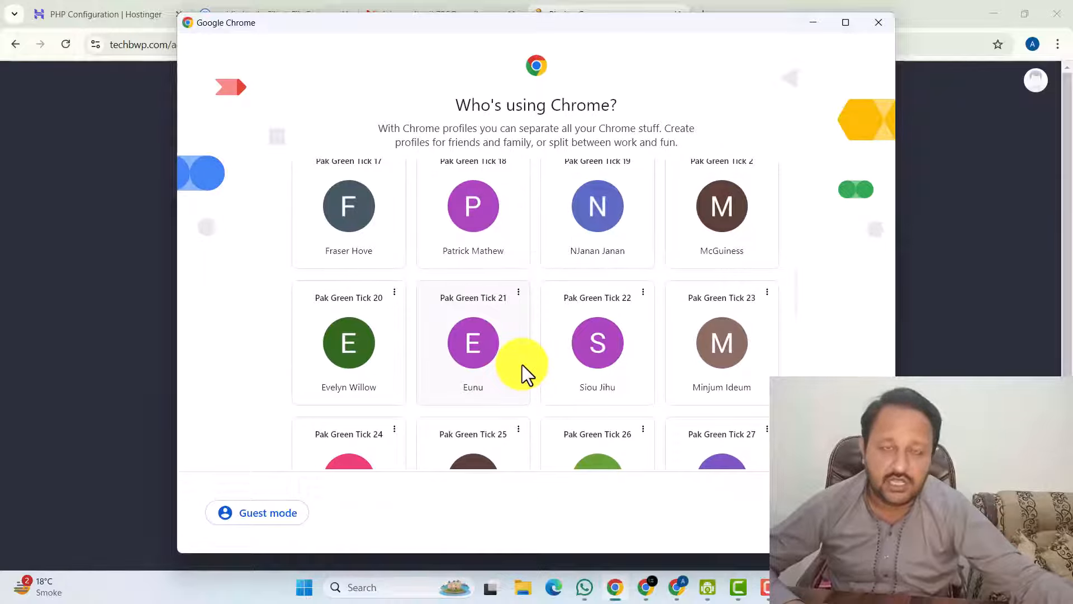
scroll(522, 369, down, 1)
scroll(524, 374, up, 2)
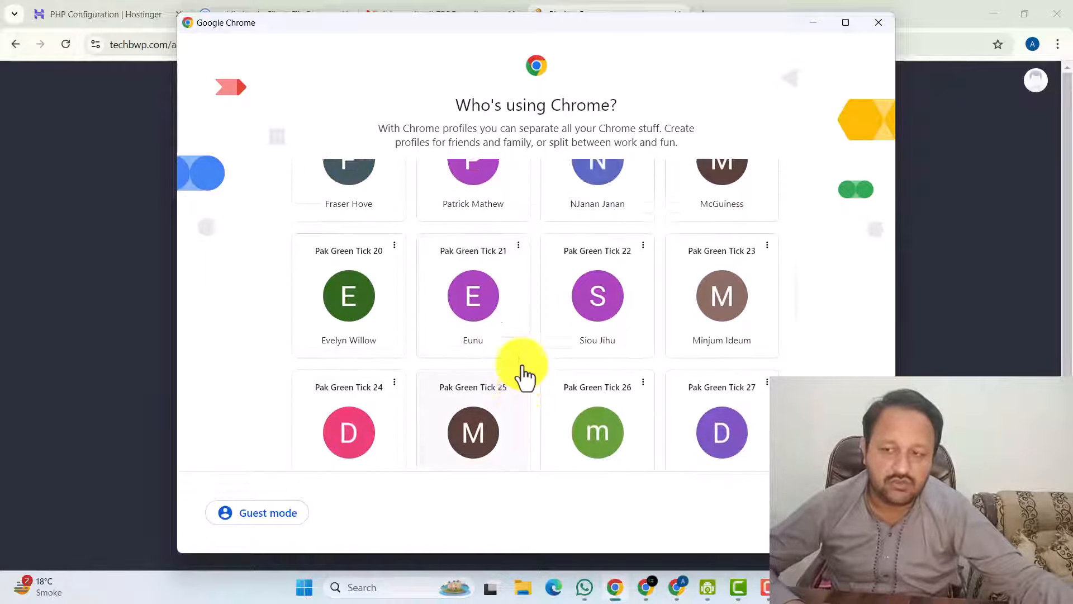
scroll(524, 374, up, 2)
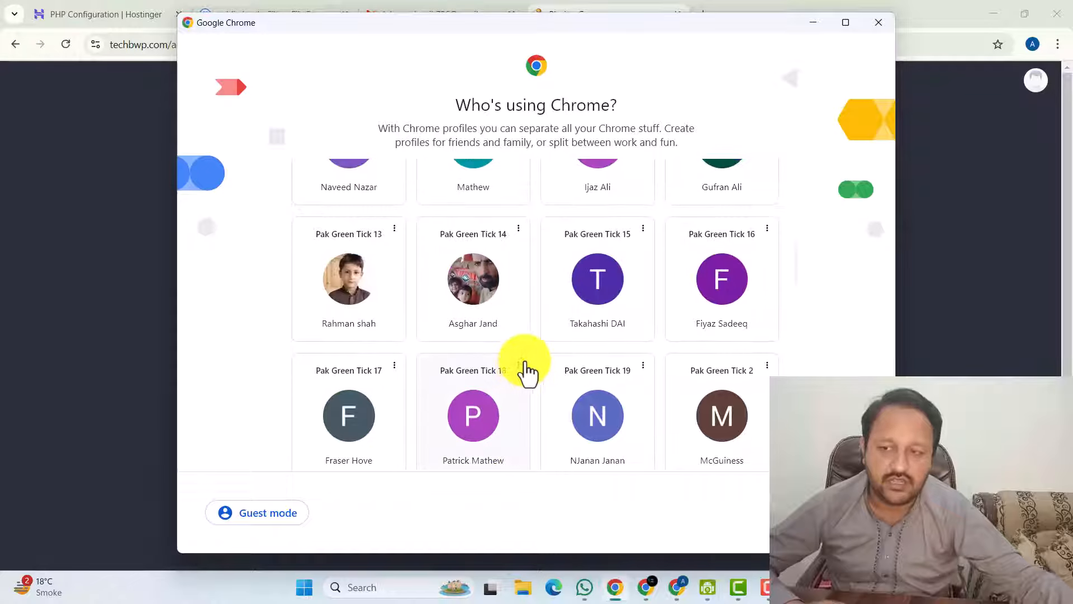
scroll(527, 363, up, 3)
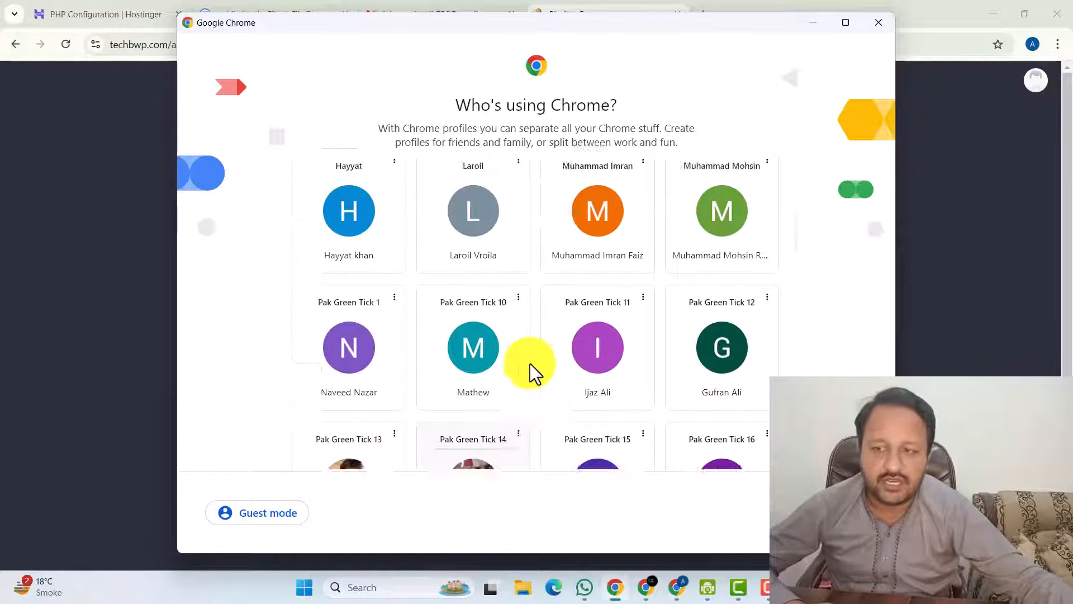
scroll(530, 363, up, 2)
scroll(530, 363, down, 2)
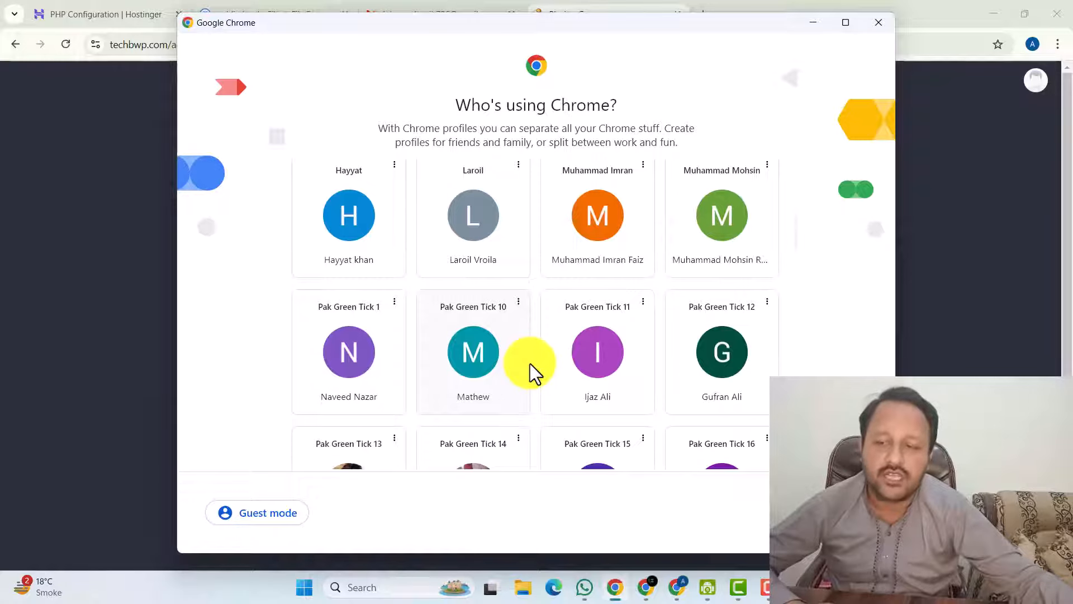
scroll(530, 364, down, 10)
scroll(531, 376, down, 2)
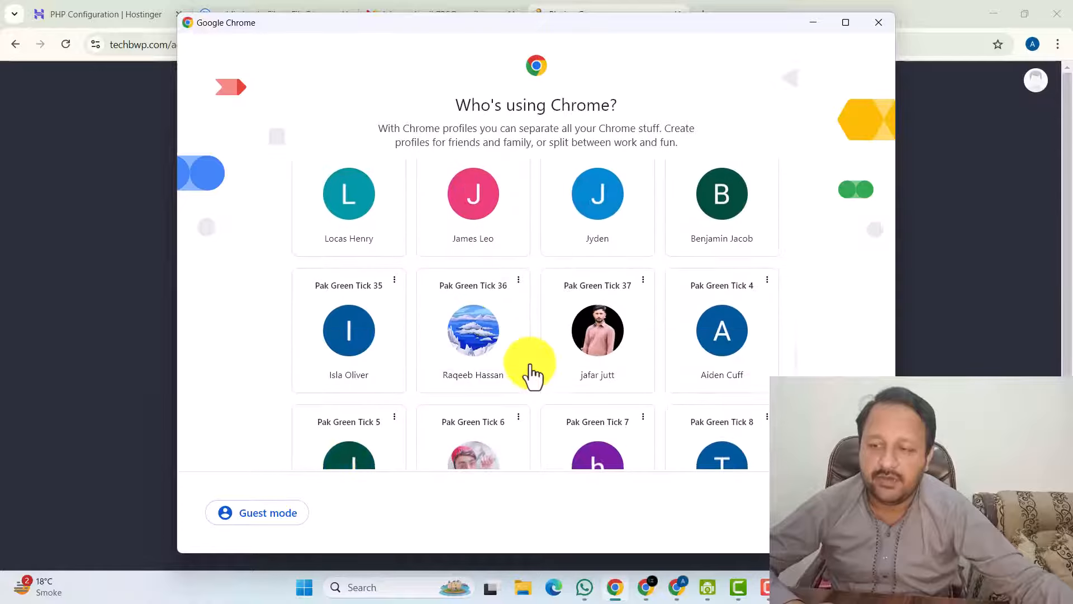
scroll(530, 374, down, 1)
scroll(559, 369, up, 3)
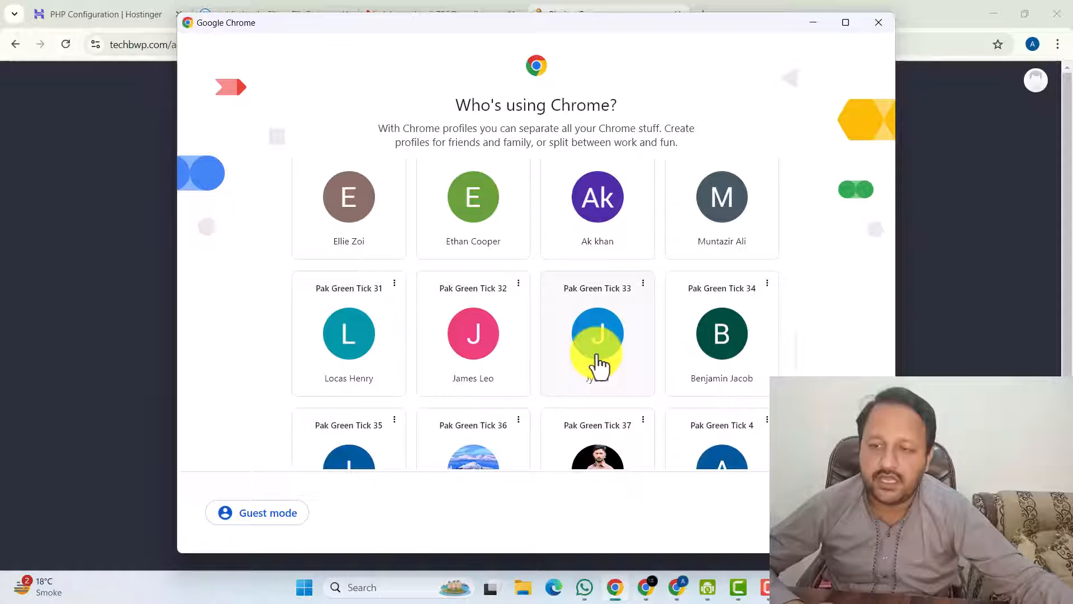
click(343, 361)
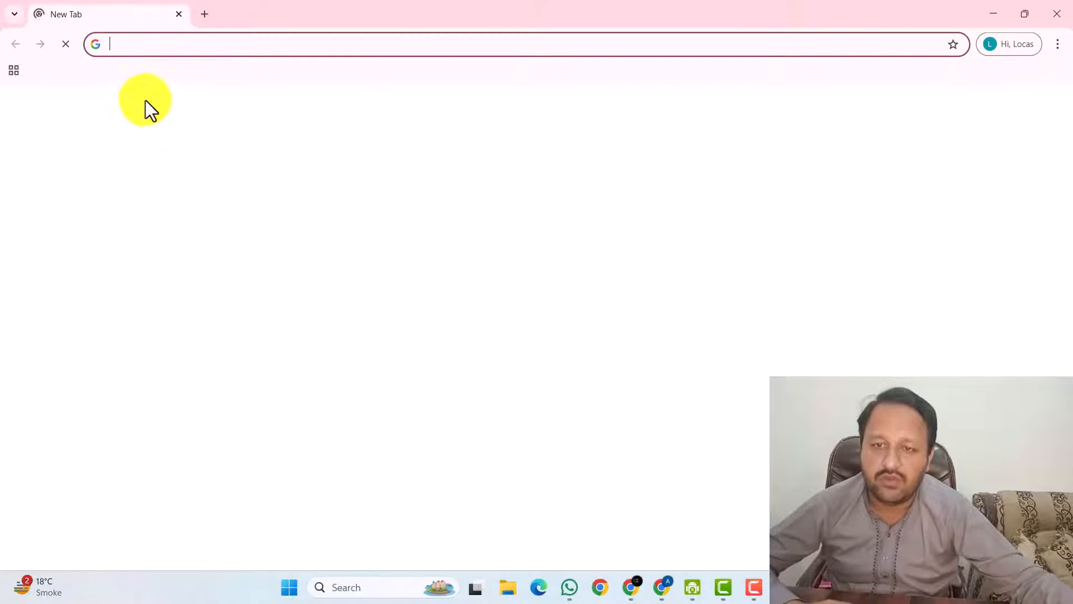
Search Google for "adsense login", open the Google AdSense result, and view the account notifications.
text(a)
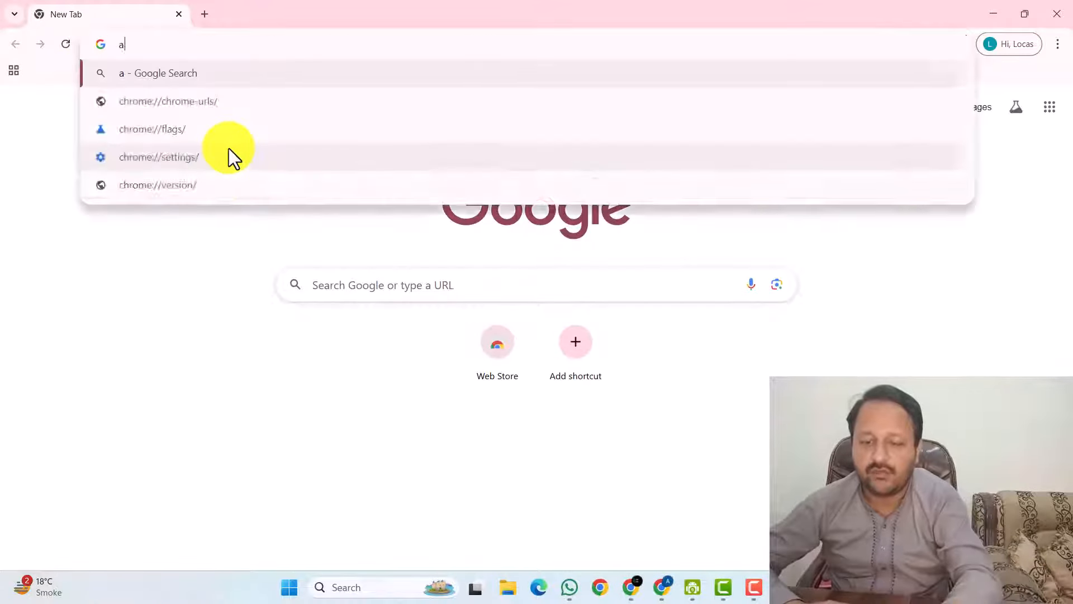
text(dse)
click(197, 127)
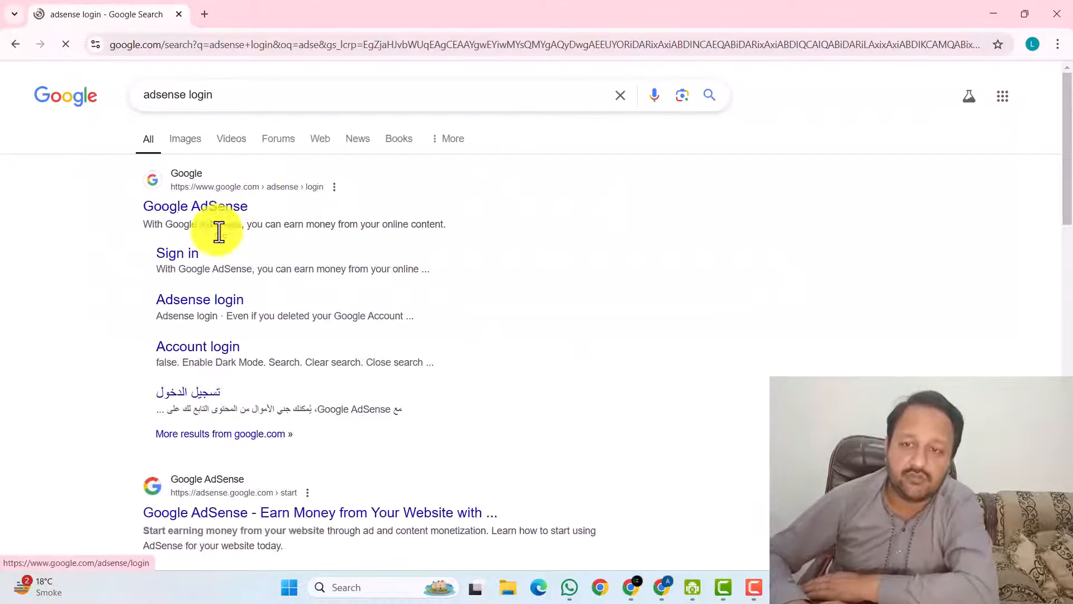
click(188, 210)
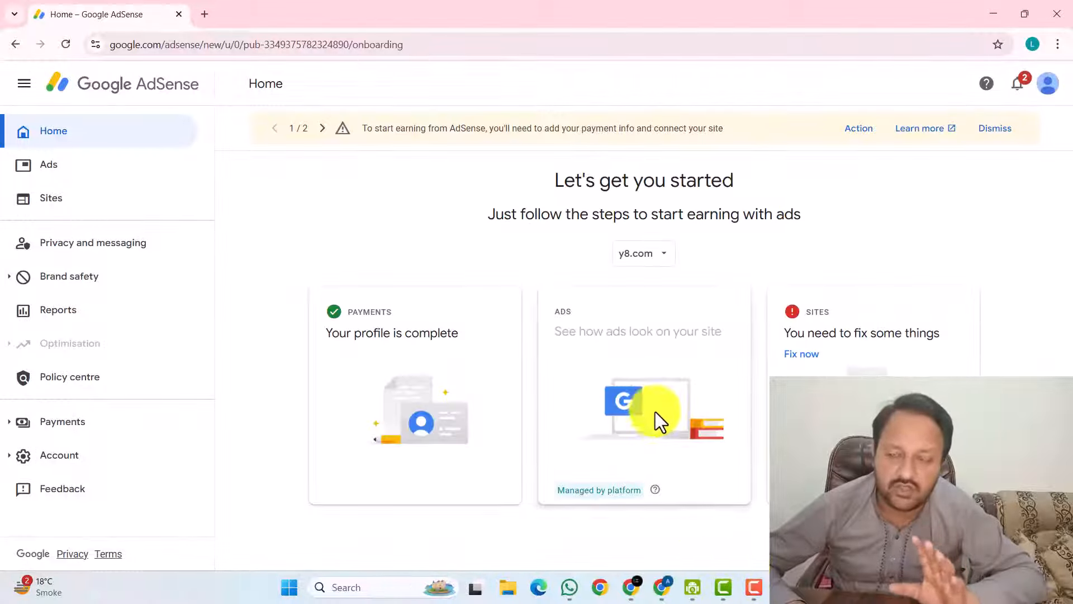
click(1019, 84)
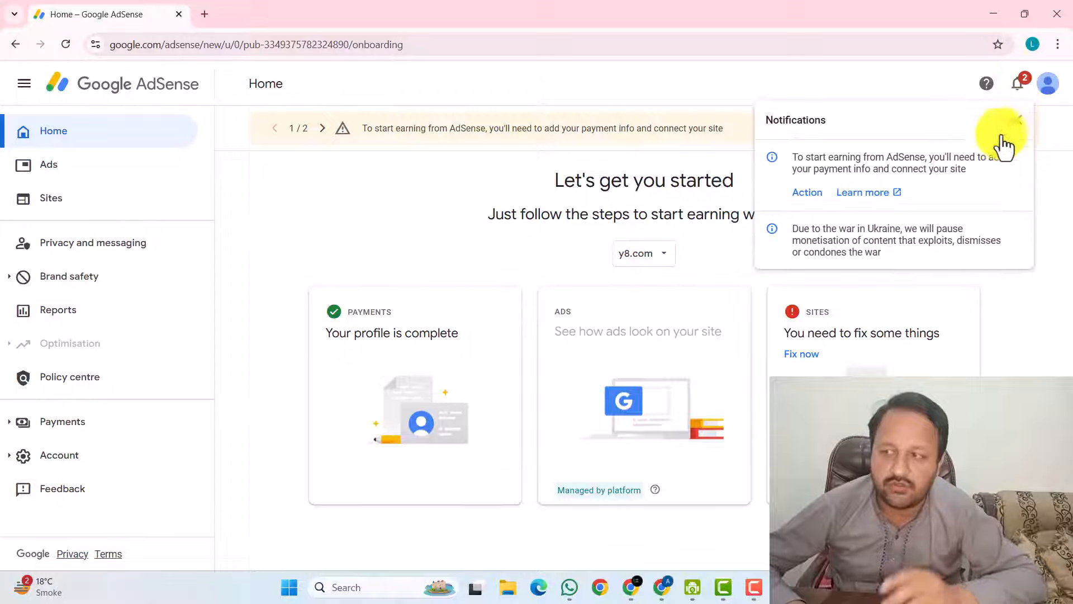
click(649, 590)
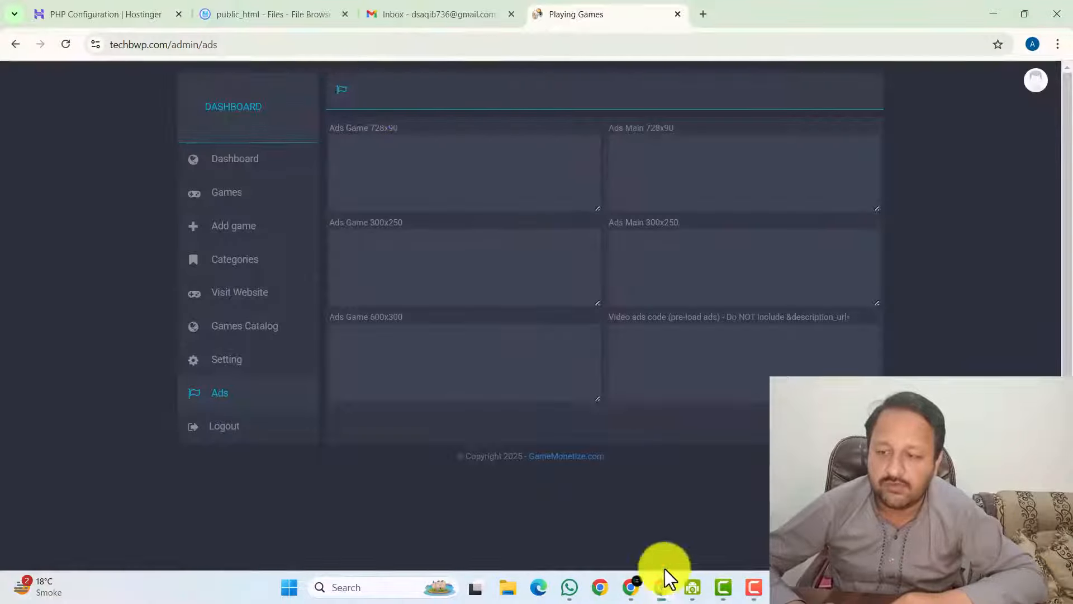
click(162, 45)
click(212, 44)
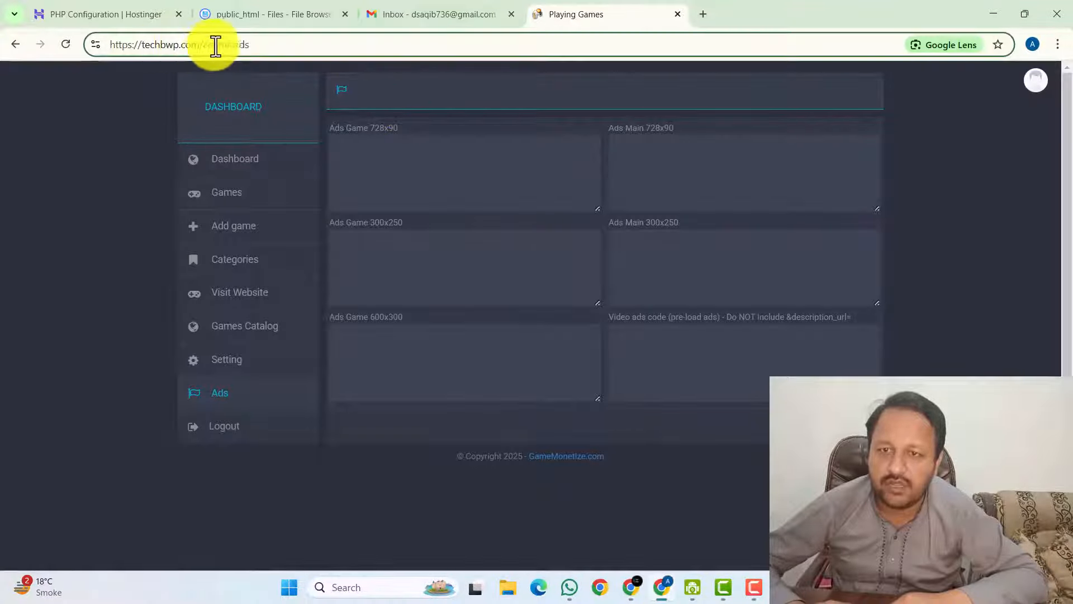
drag(200, 44, 77, 45)
key(ctrl+c)
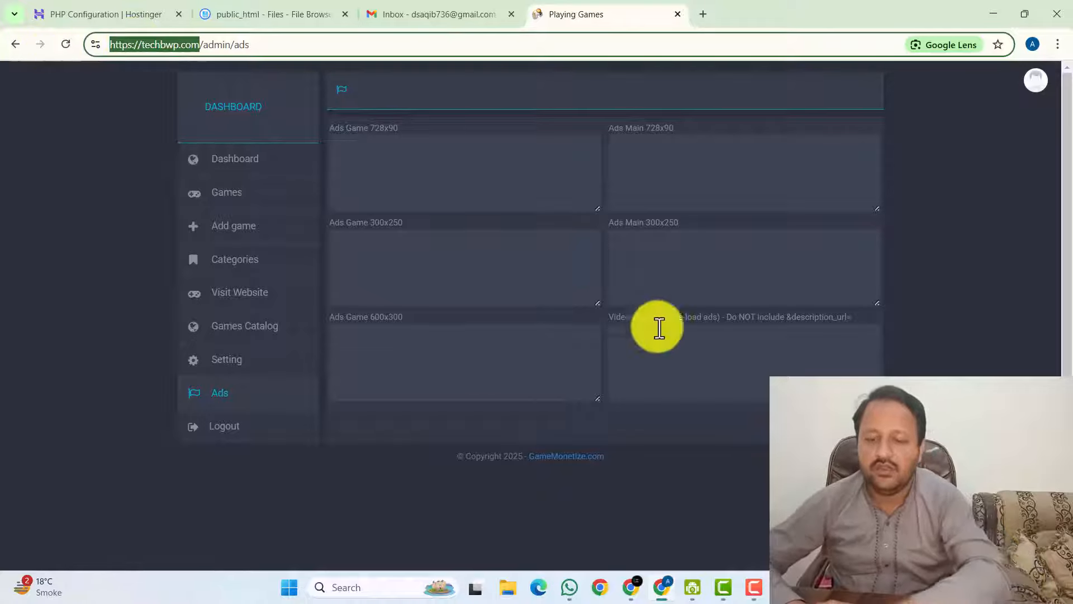
Open the Sites page in AdSense, dismiss the payment info notice, and delete the y8.com site.
click(785, 588)
click(48, 195)
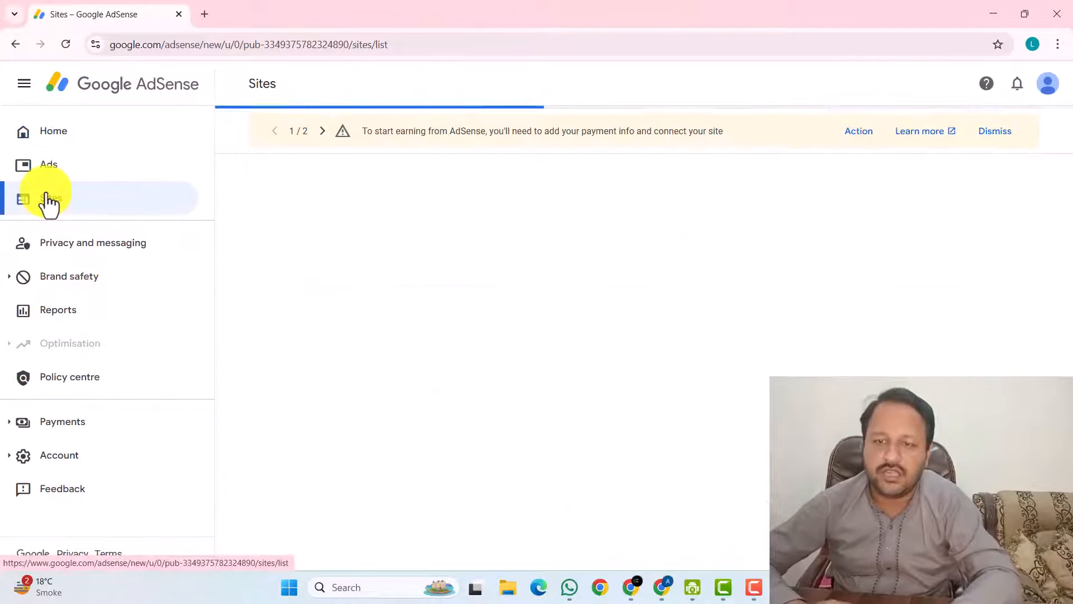
click(995, 132)
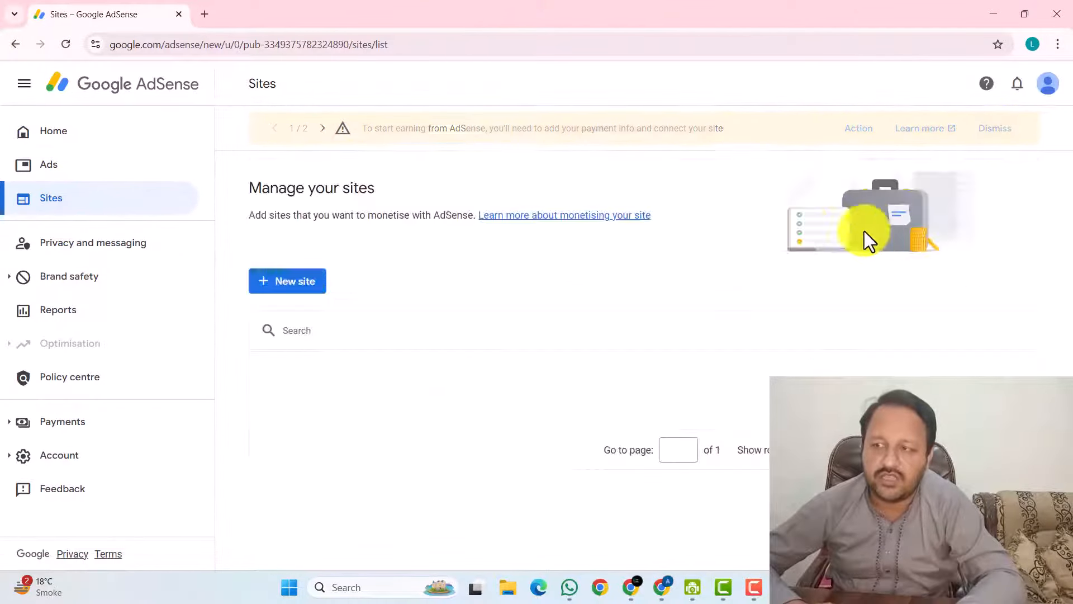
click(983, 398)
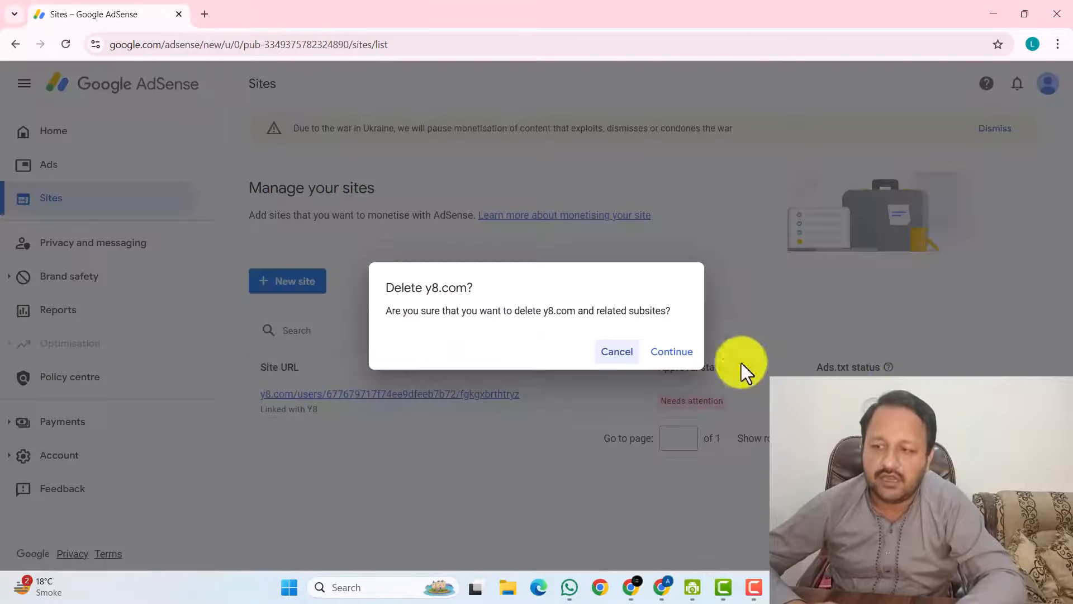
click(678, 353)
click(287, 294)
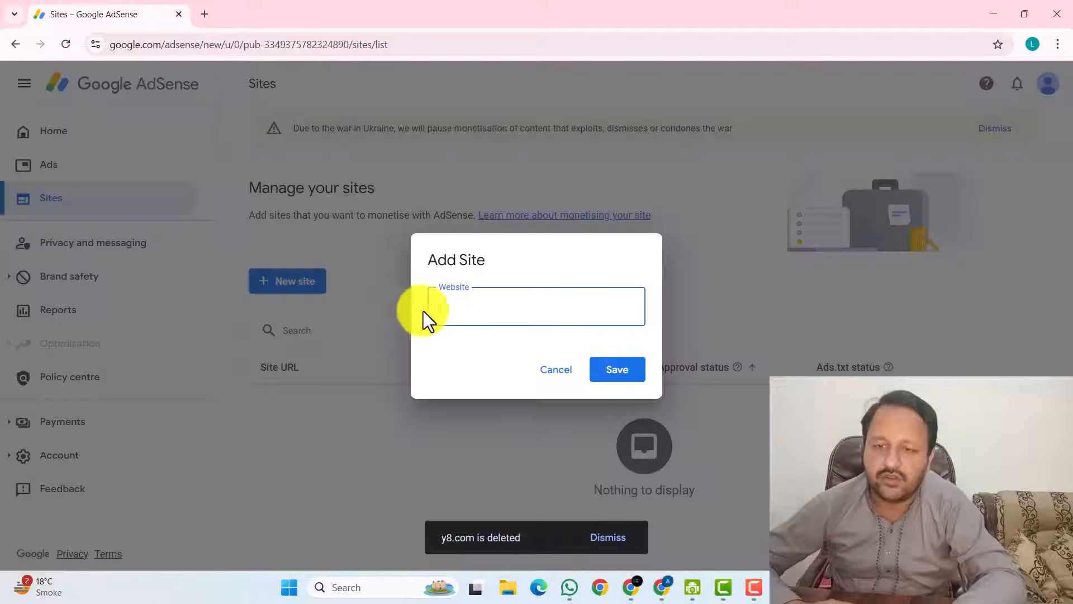
key(ctrl+v)
click(629, 378)
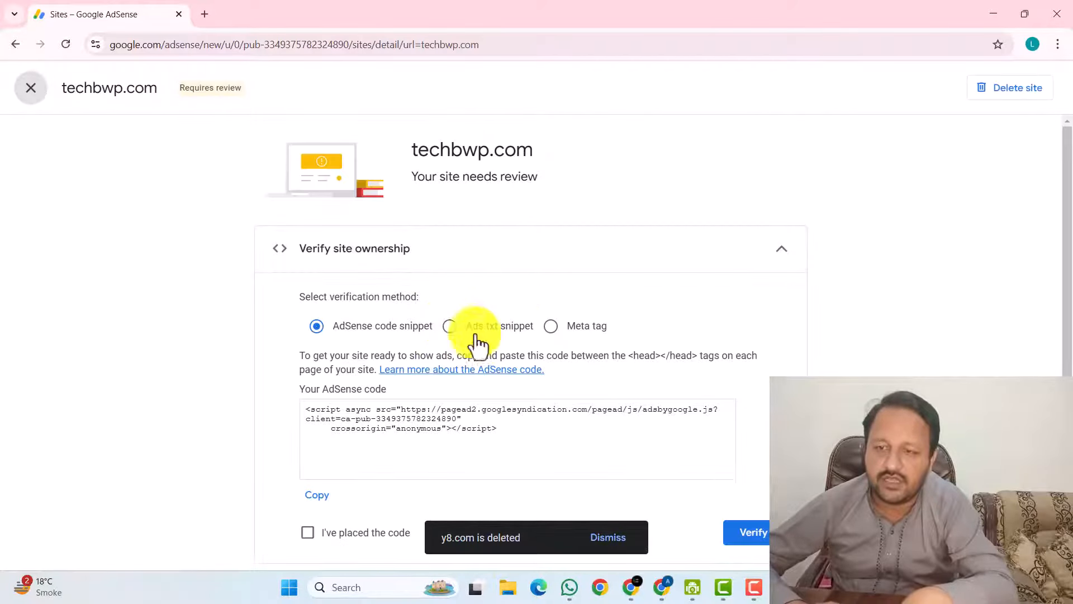
Choose the Ads.txt snippet verification method, mark the ads.txt file as published, and copy the snippet.
click(451, 328)
scroll(363, 459, down, 1)
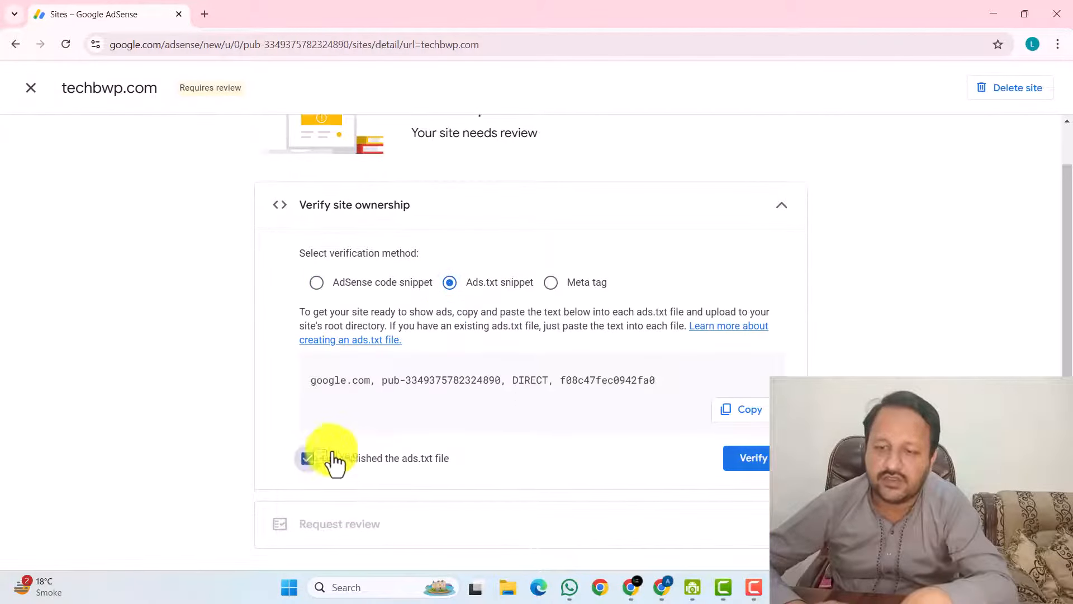
click(308, 459)
click(744, 411)
Switch to the Hostinger file browser and open ads.txt in public_html for editing.
click(661, 589)
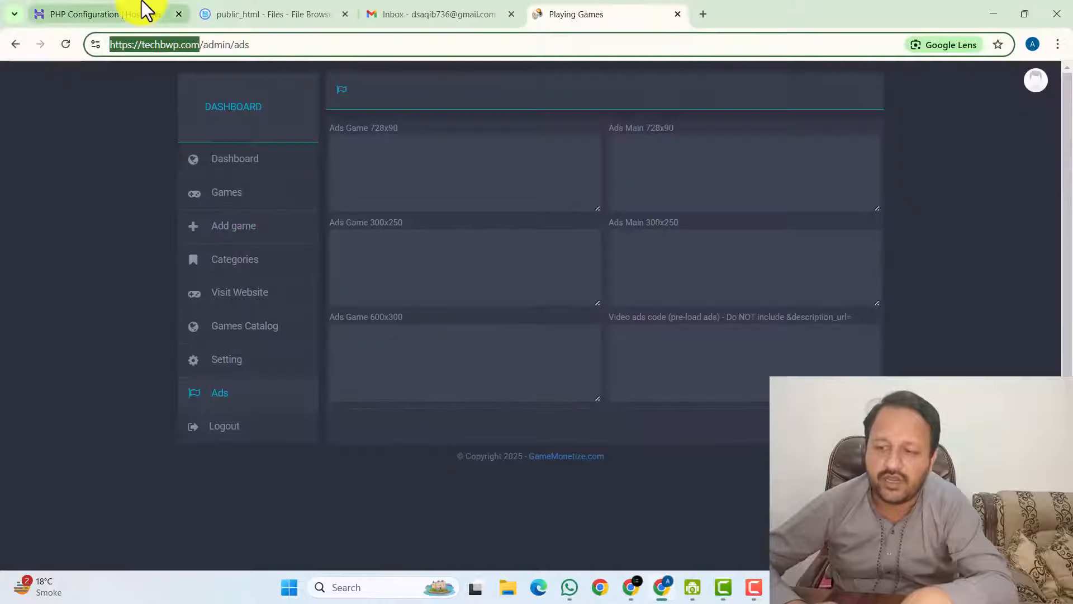
click(144, 12)
click(262, 12)
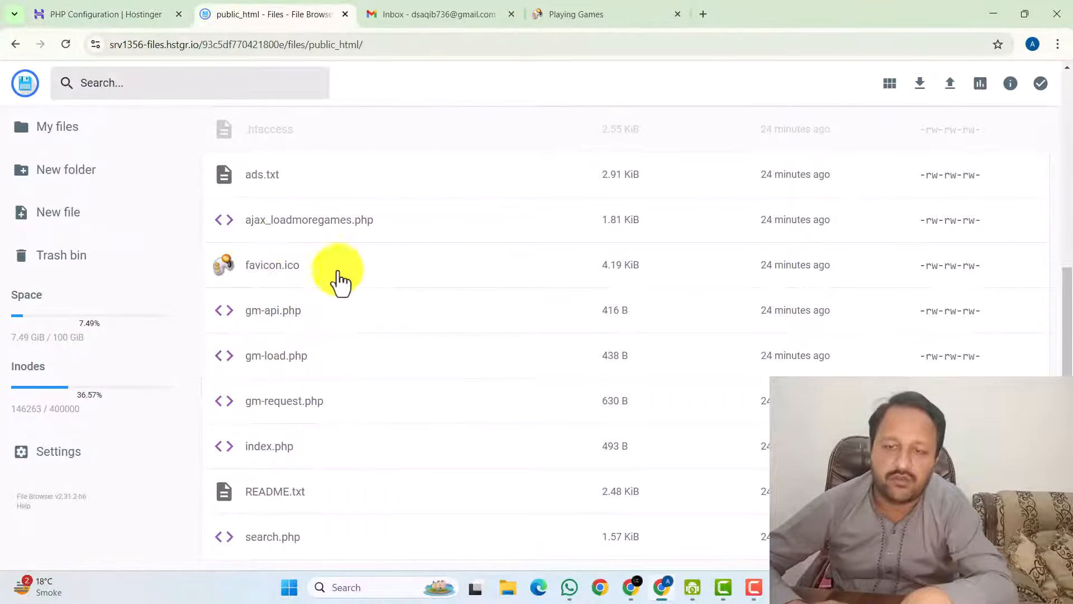
scroll(291, 223, up, 6)
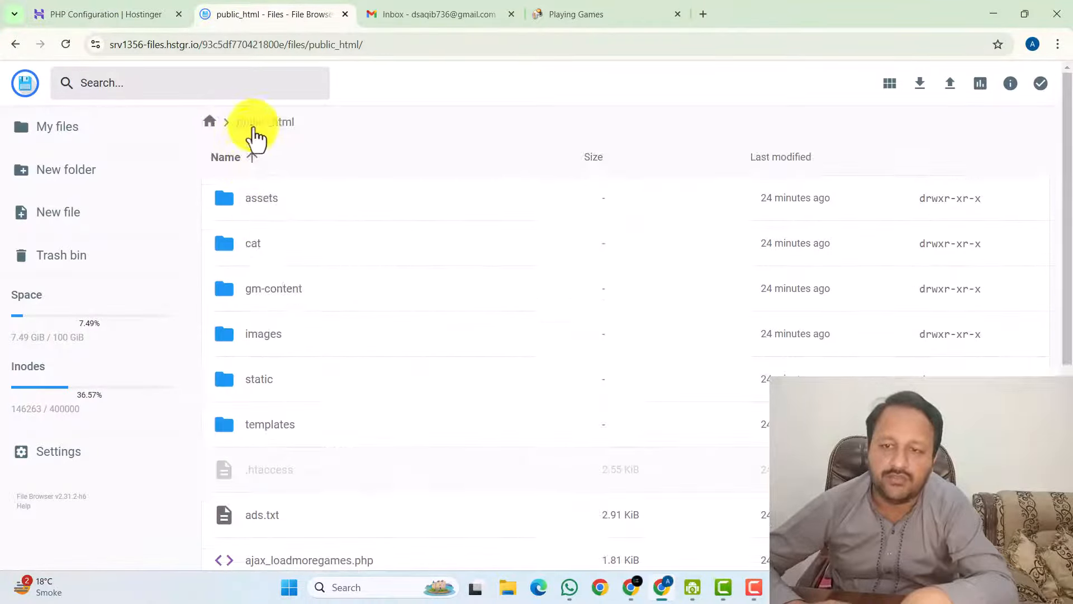
click(209, 123)
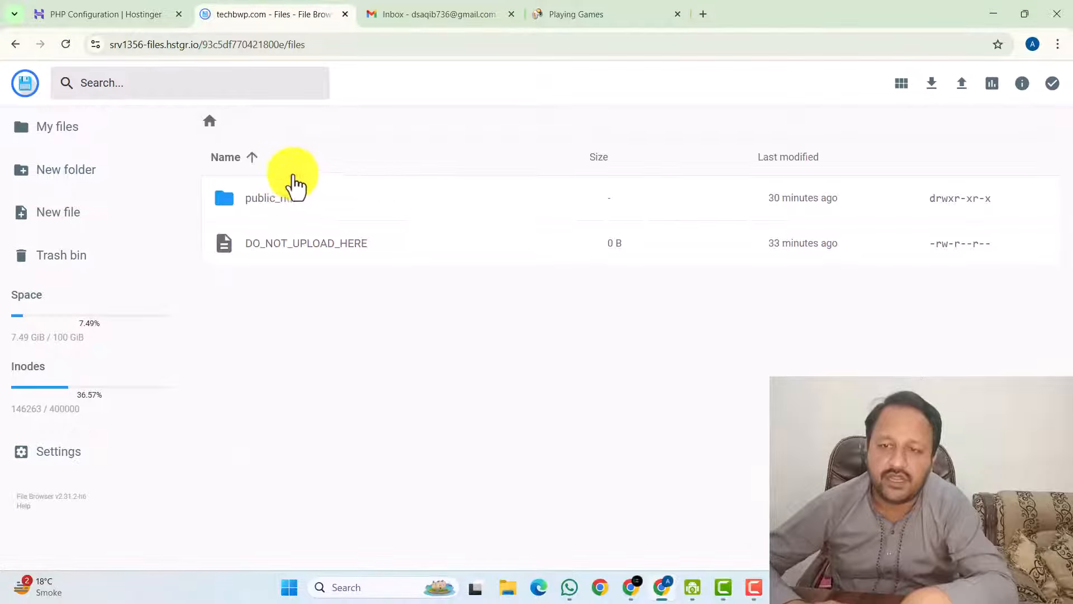
double_click(289, 202)
scroll(282, 397, down, 1)
scroll(282, 398, down, 3)
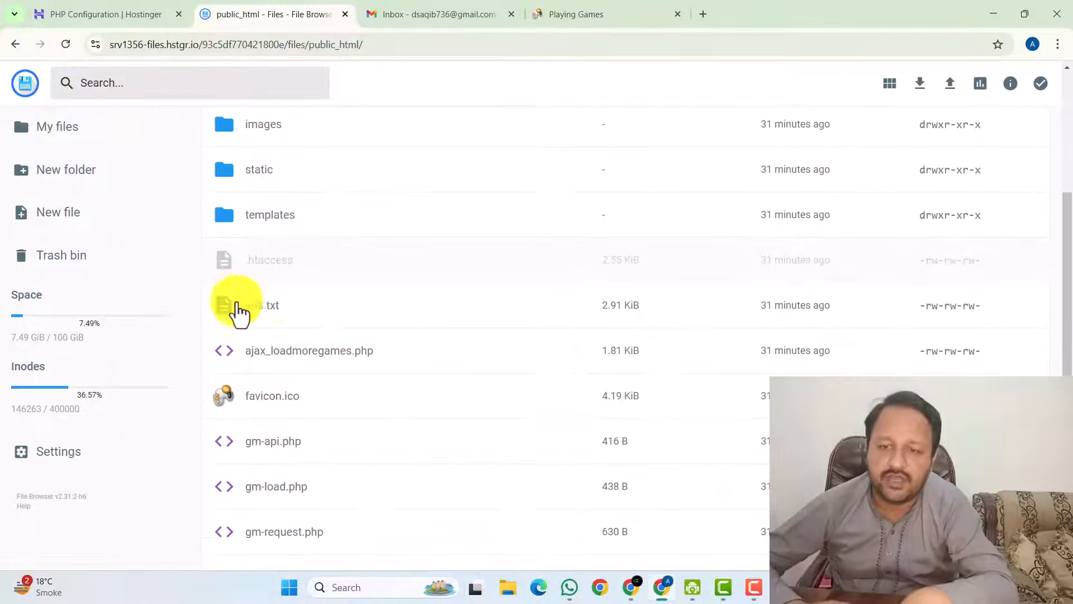
right_click(251, 313)
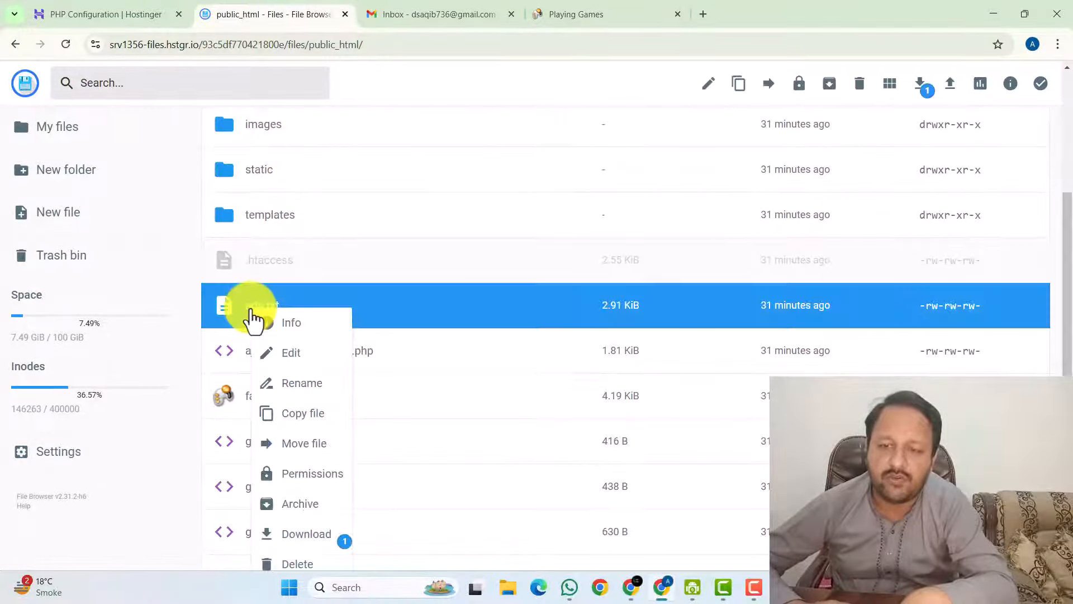
click(288, 354)
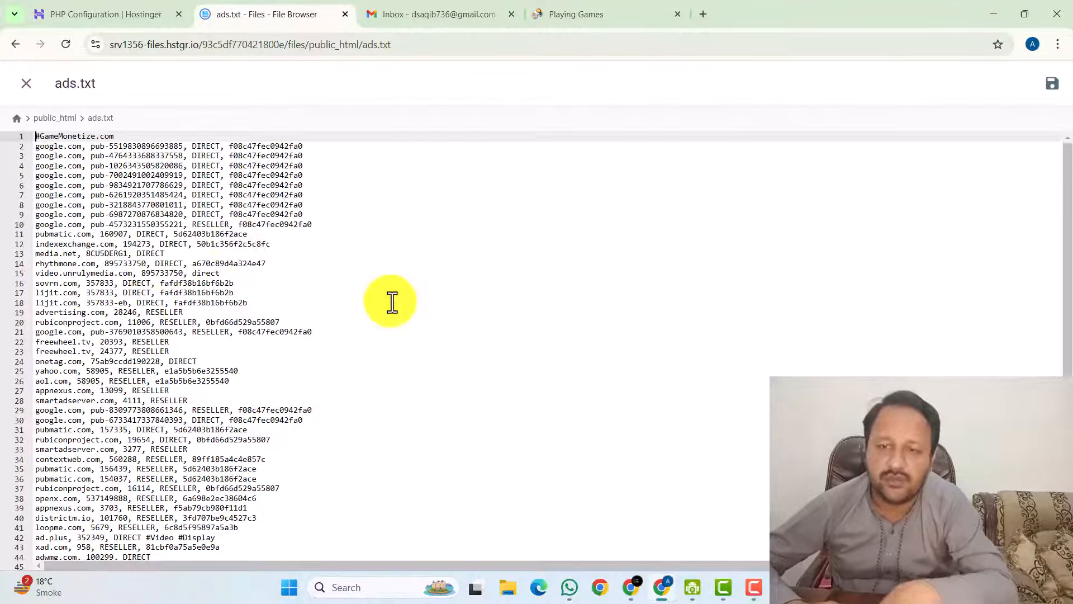
Replace the entire content of ads.txt with the copied AdSense snippet and save the file.
click(392, 302)
key(ctrl+a)
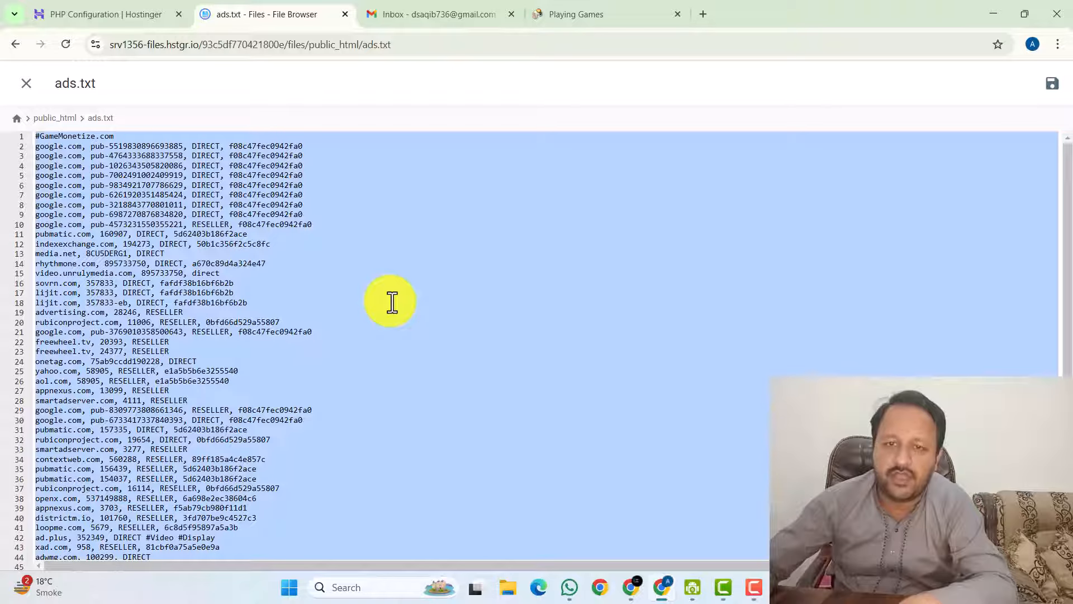
key(BackSpace)
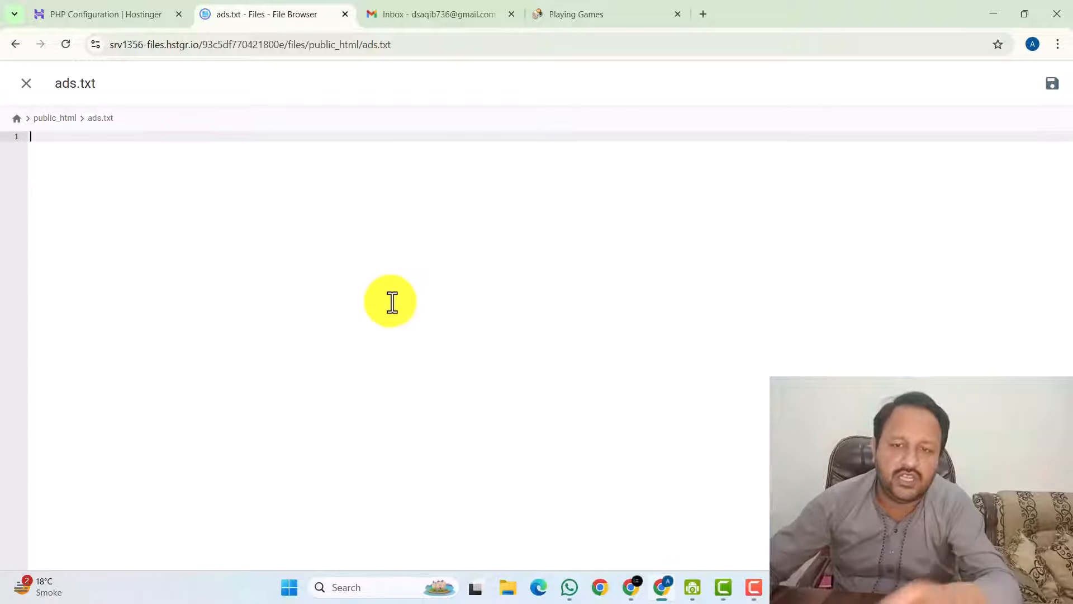
key(ctrl+v)
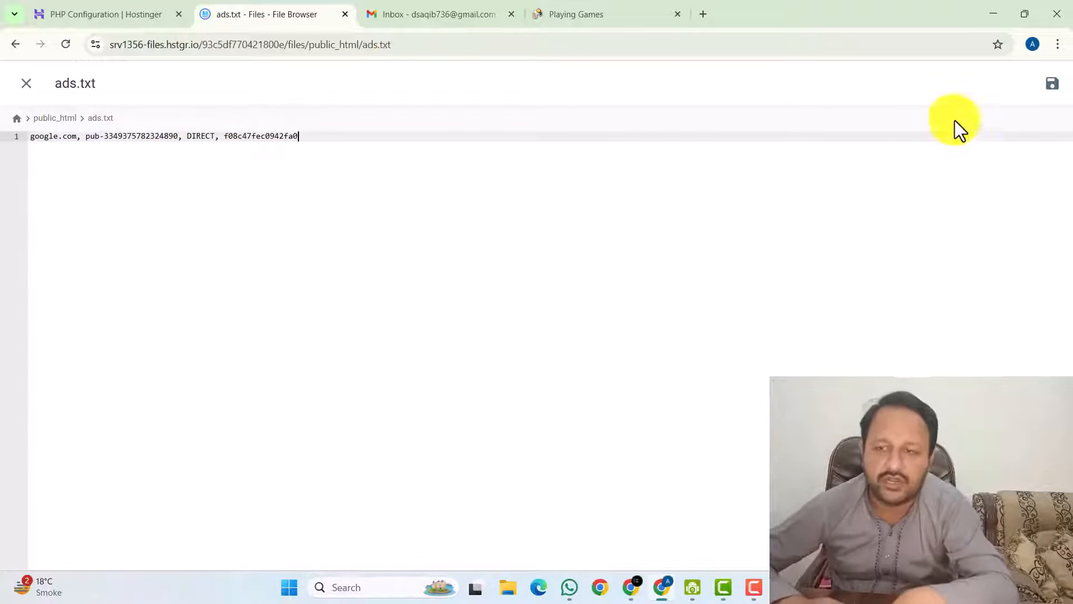
click(1051, 83)
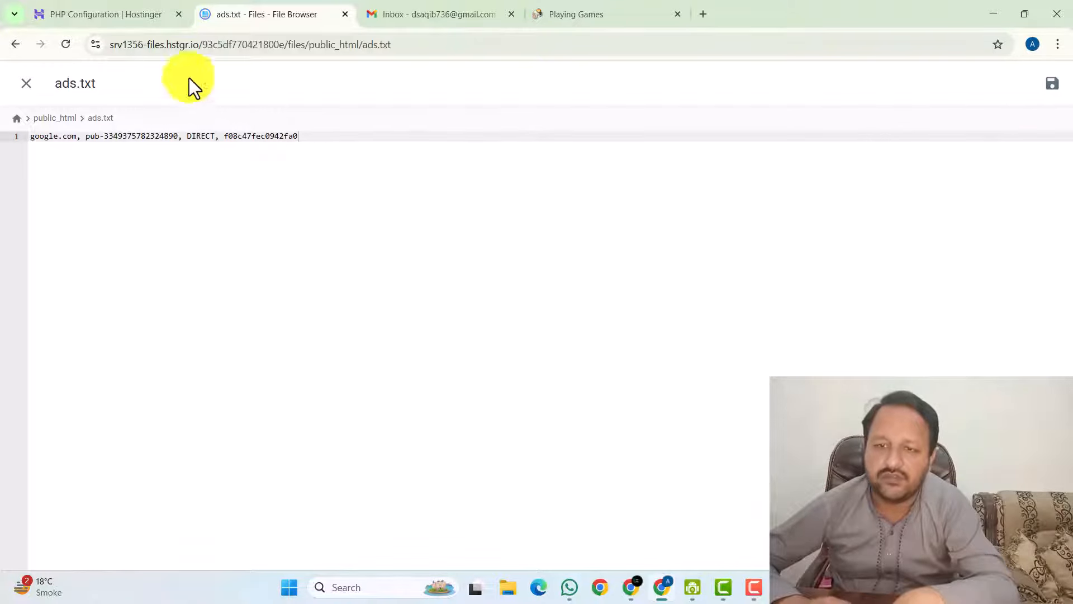
Switch back to Google AdSense, verify ownership of techbwp.com, and request the site's review.
click(754, 587)
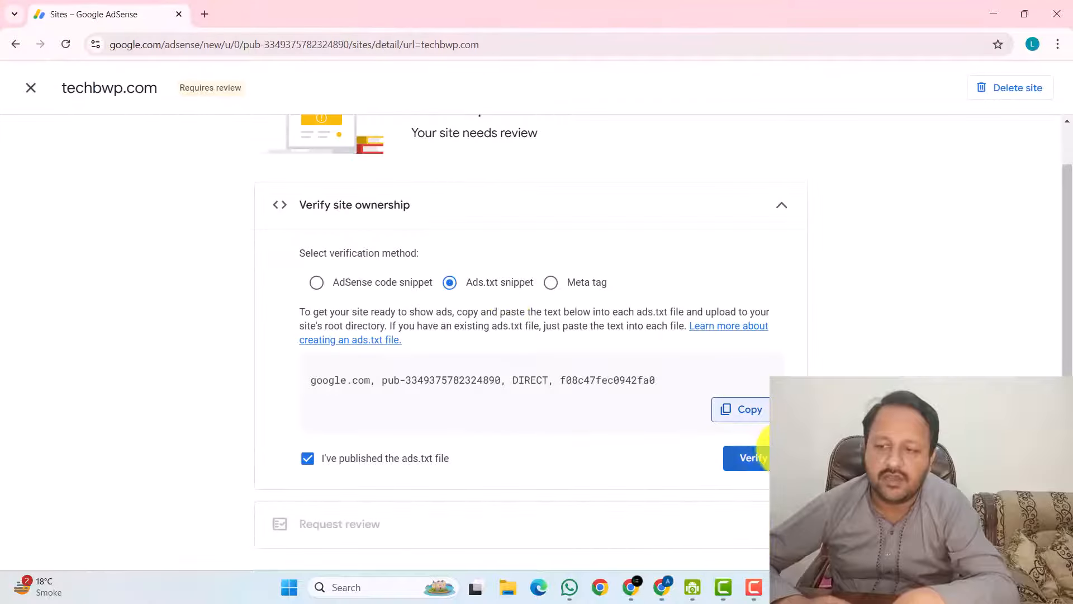
click(750, 458)
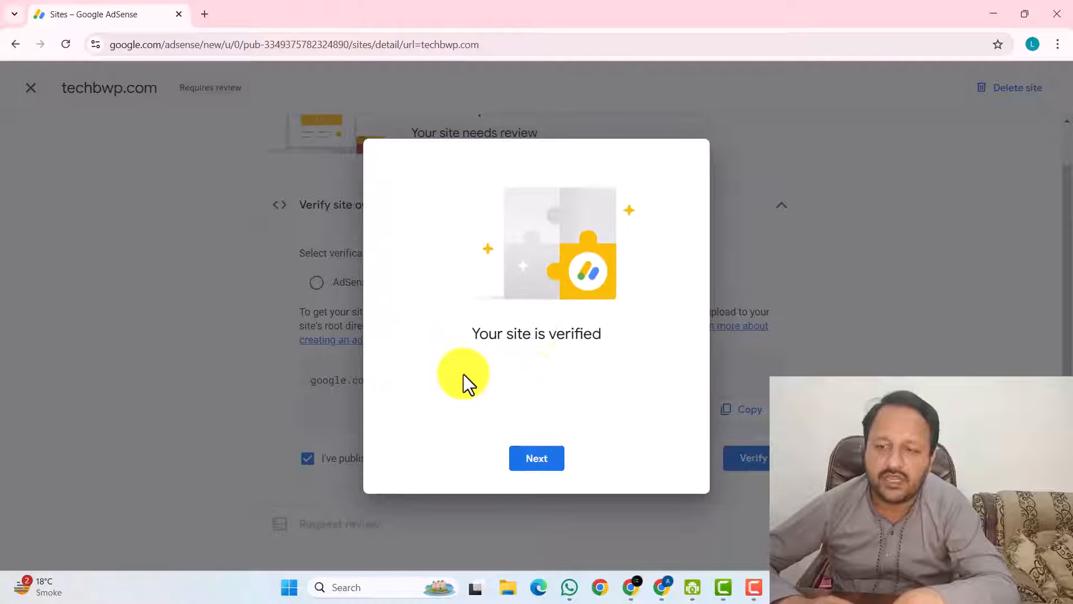
click(531, 458)
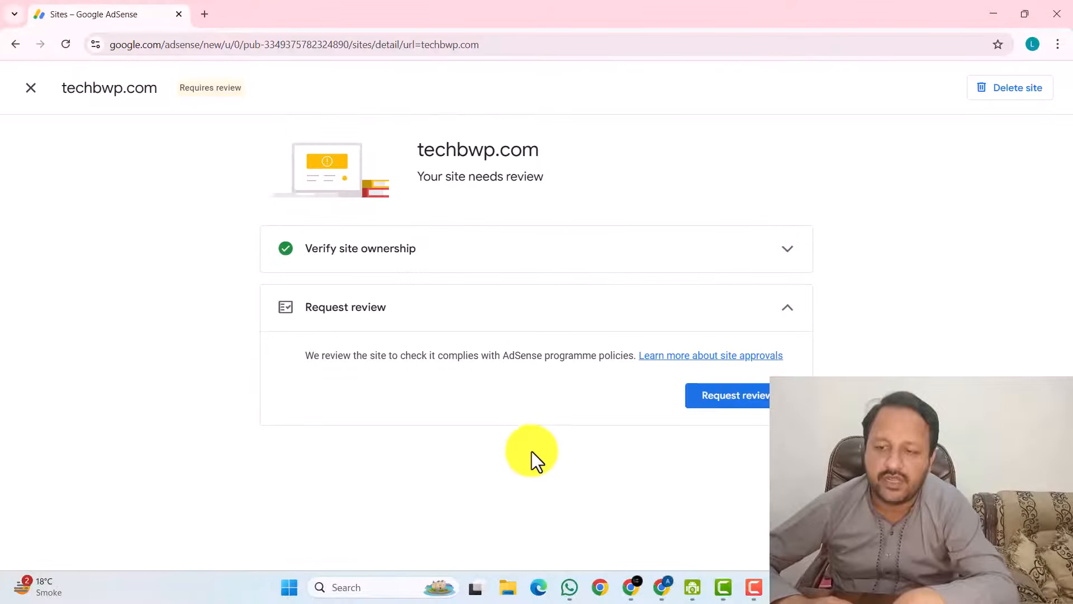
click(691, 401)
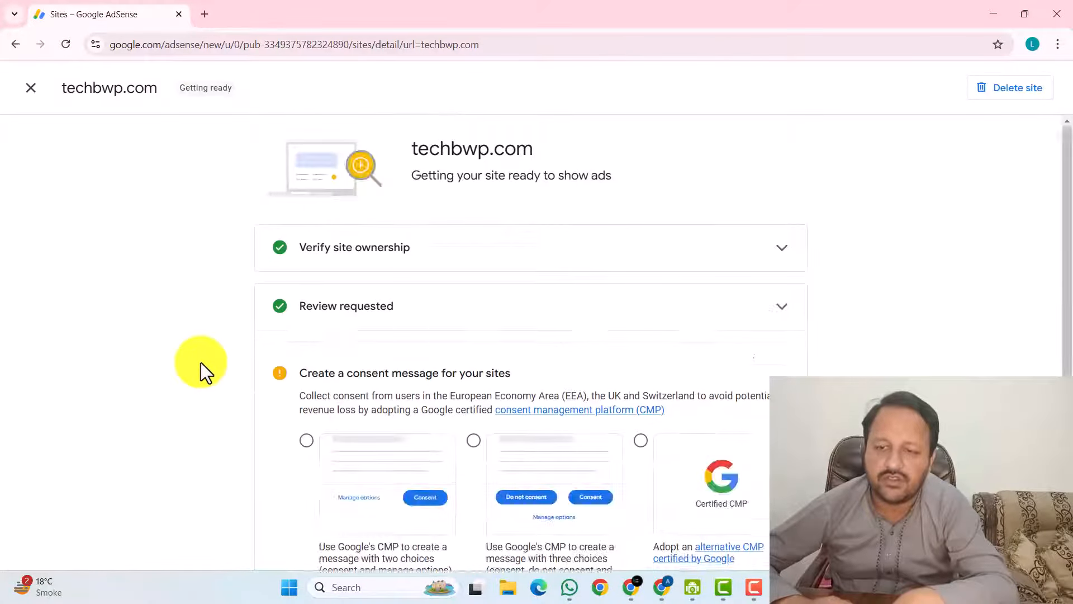
Submit Google's CMP consent message with two choices (consent and manage options), and return to the list of sites.
scroll(257, 375, down, 1)
click(316, 378)
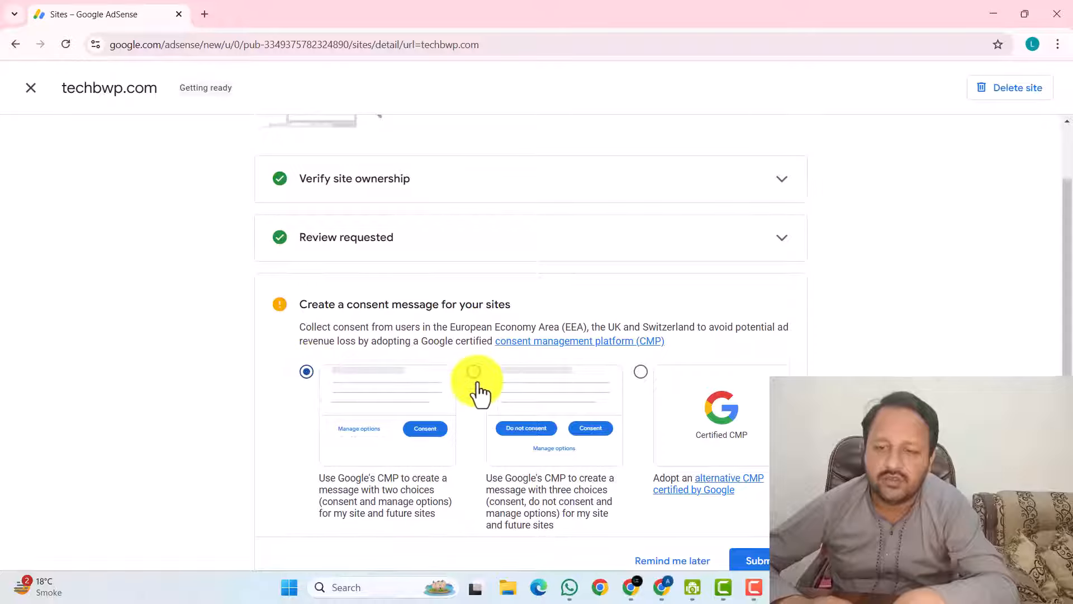
scroll(363, 409, down, 1)
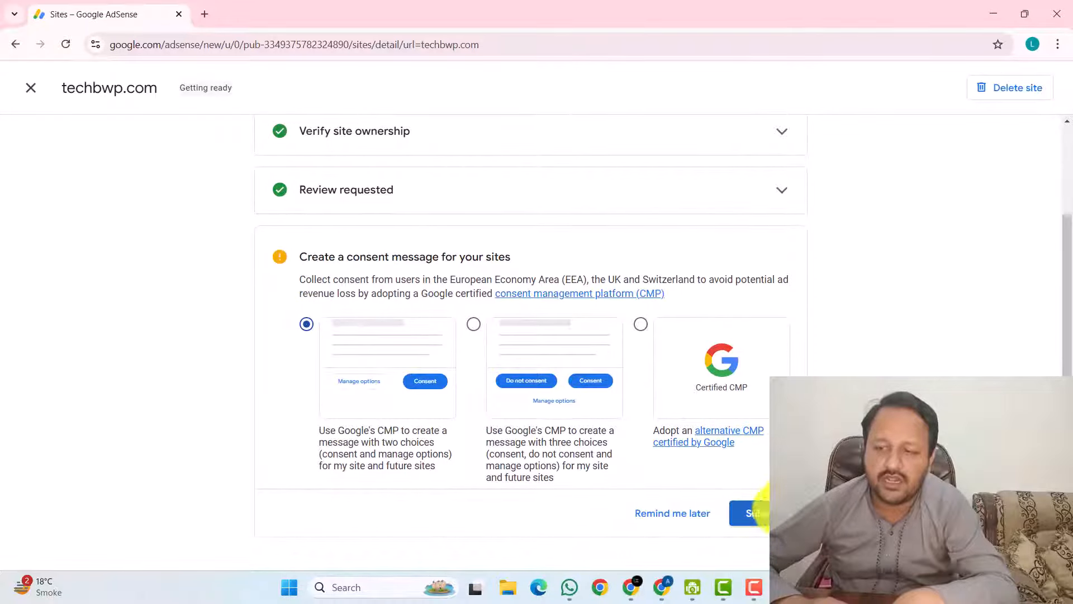
click(749, 511)
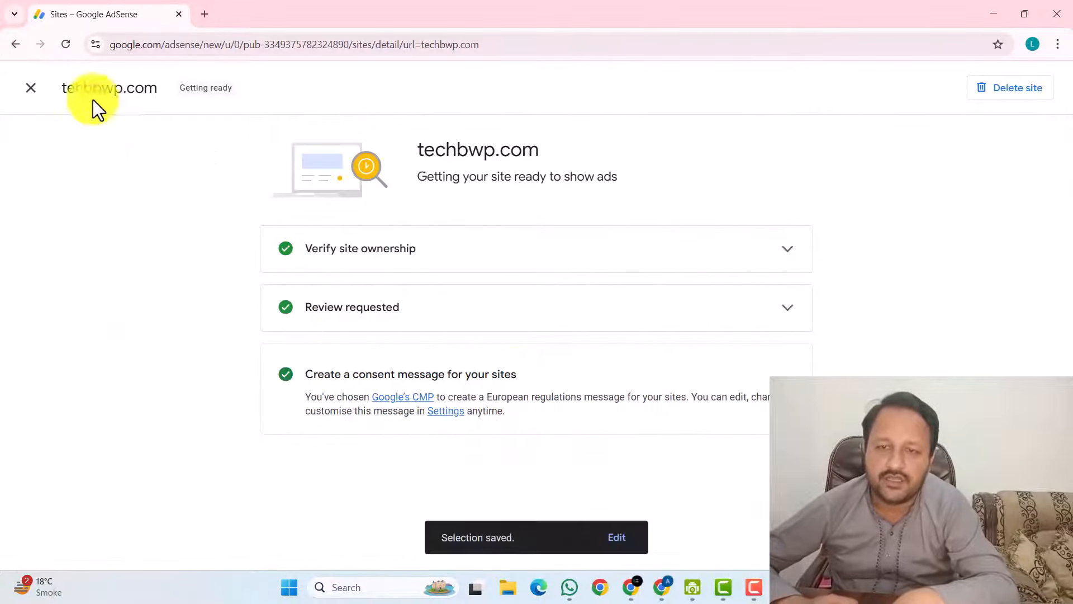
click(31, 88)
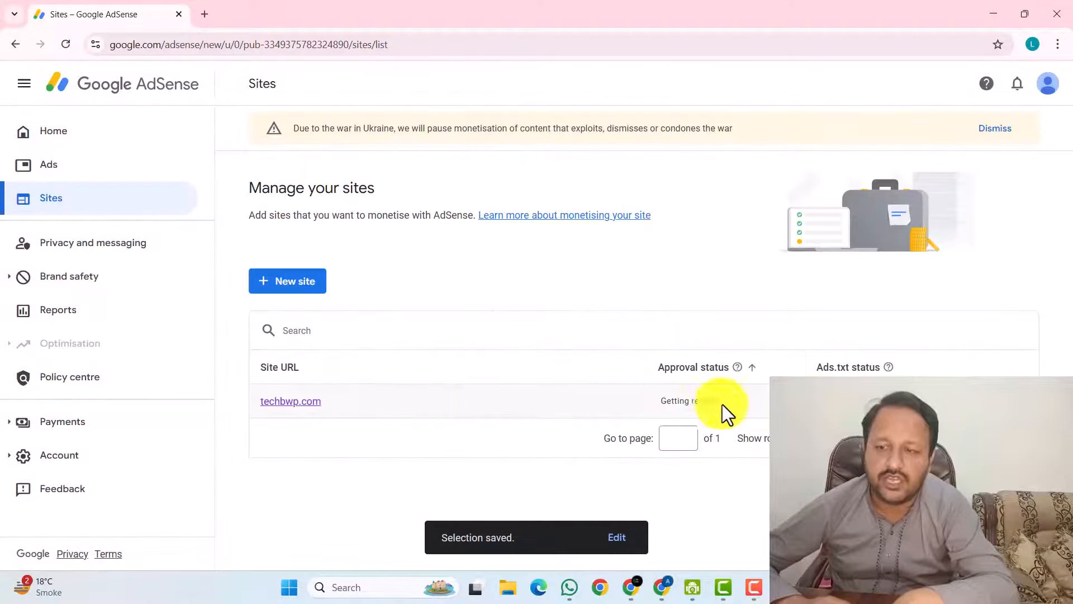